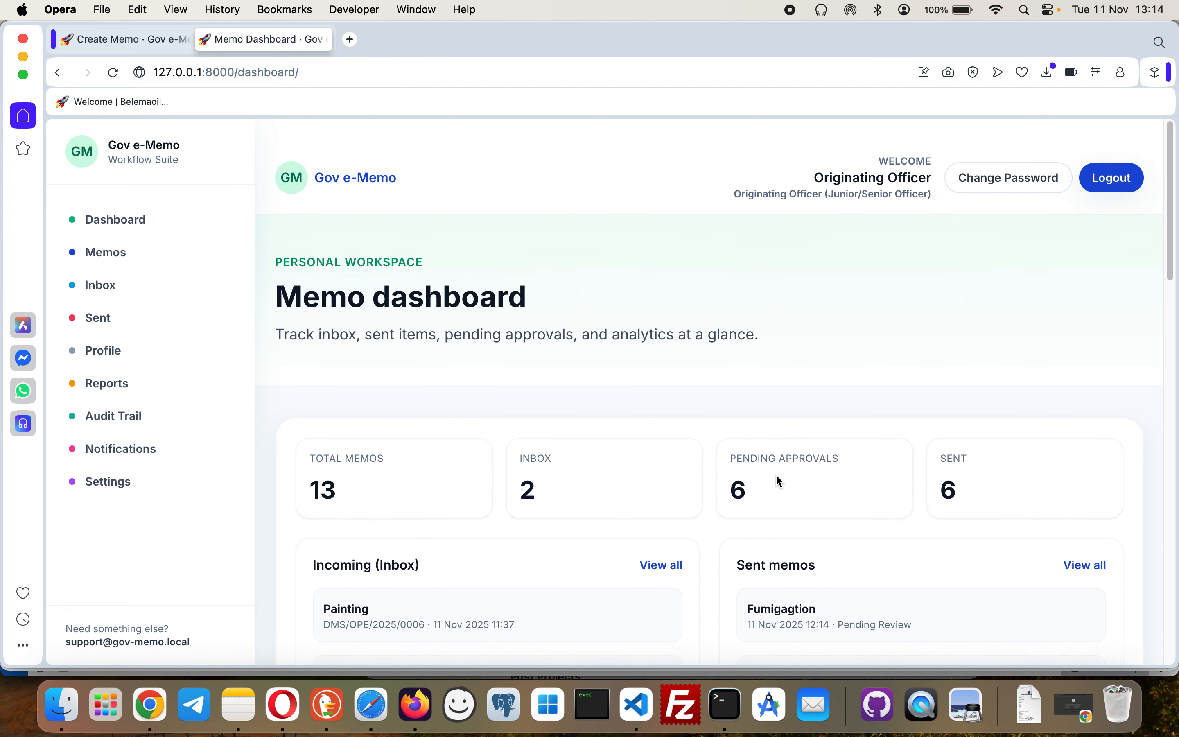
Create a new memo in the memo workspace and enter the subject "Training on memo automation"
click(126, 256)
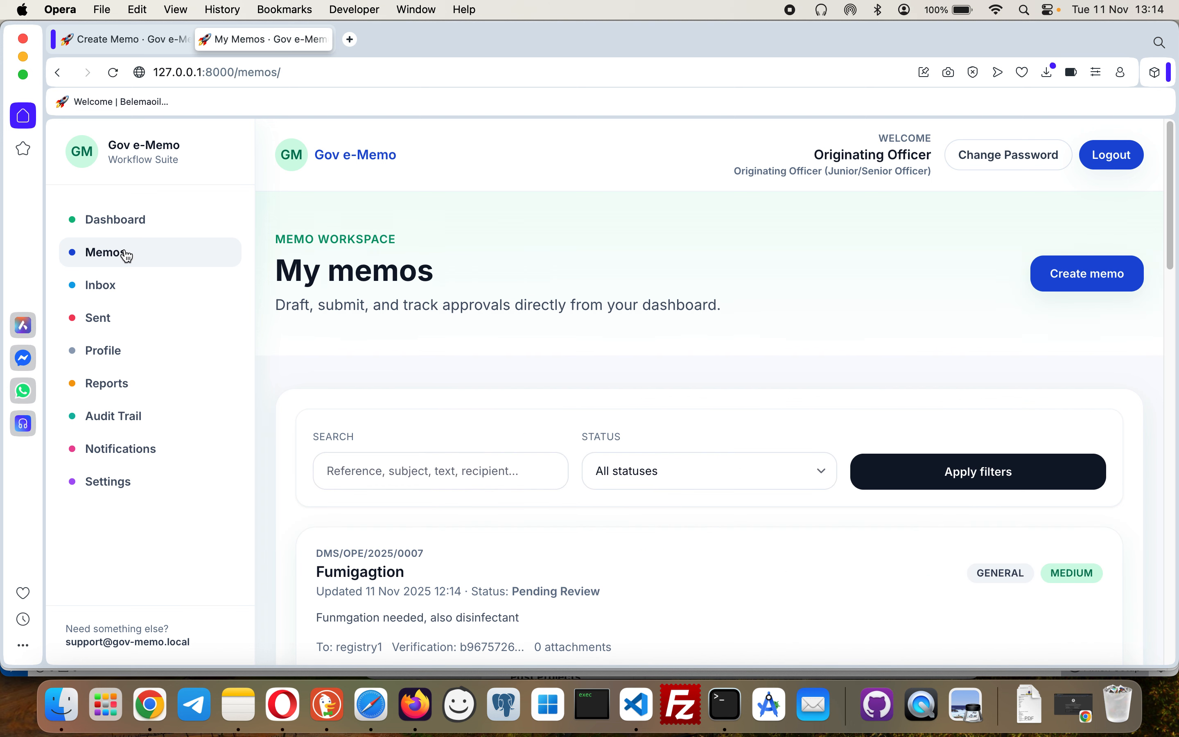
click(1077, 289)
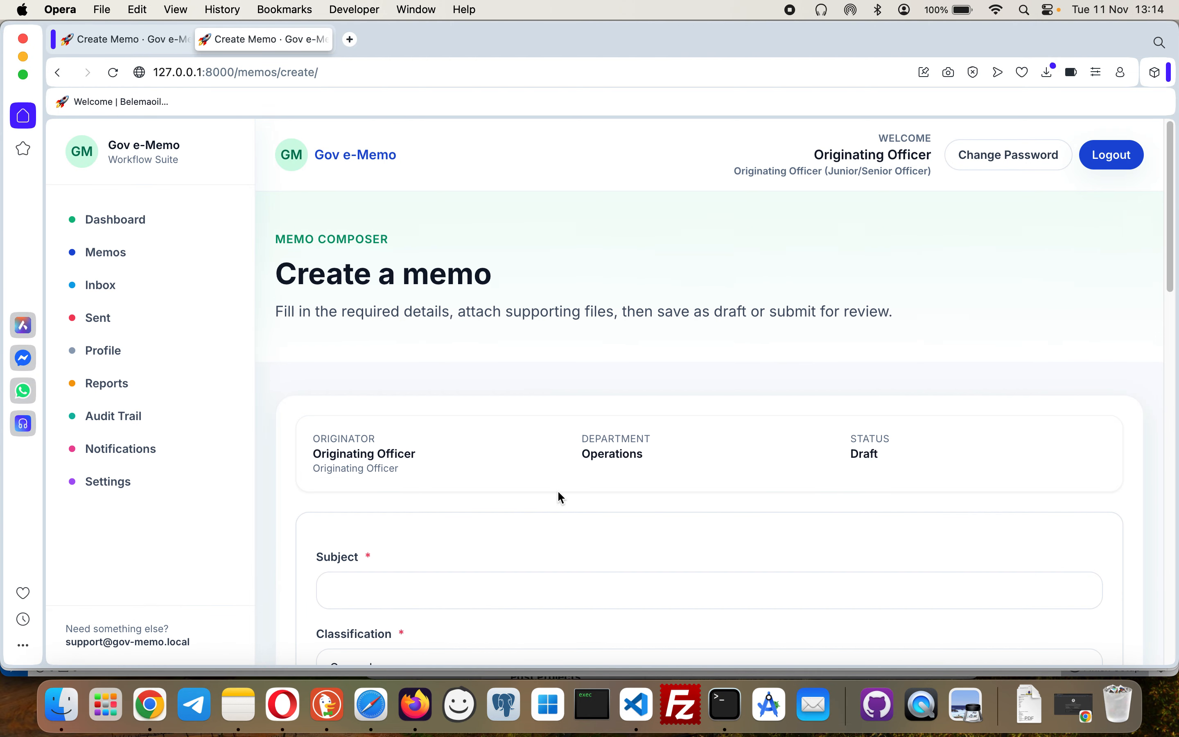
scroll(557, 491, down, 5)
click(421, 333)
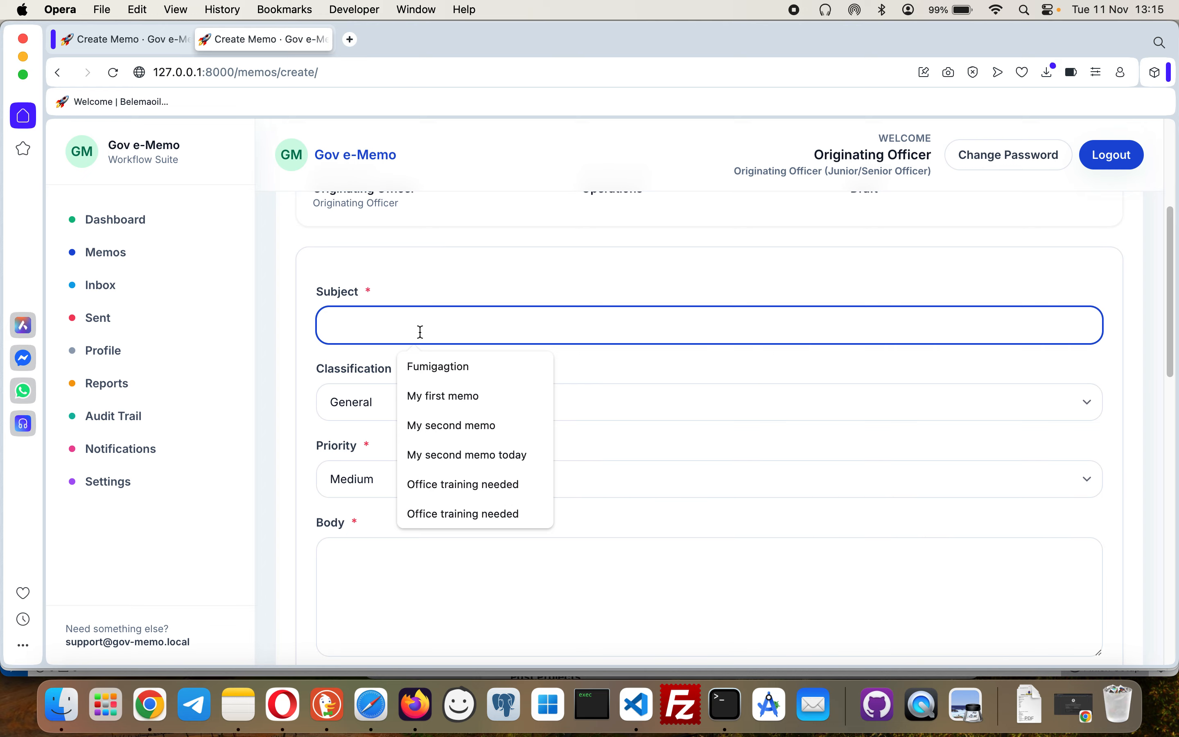
text(Training)
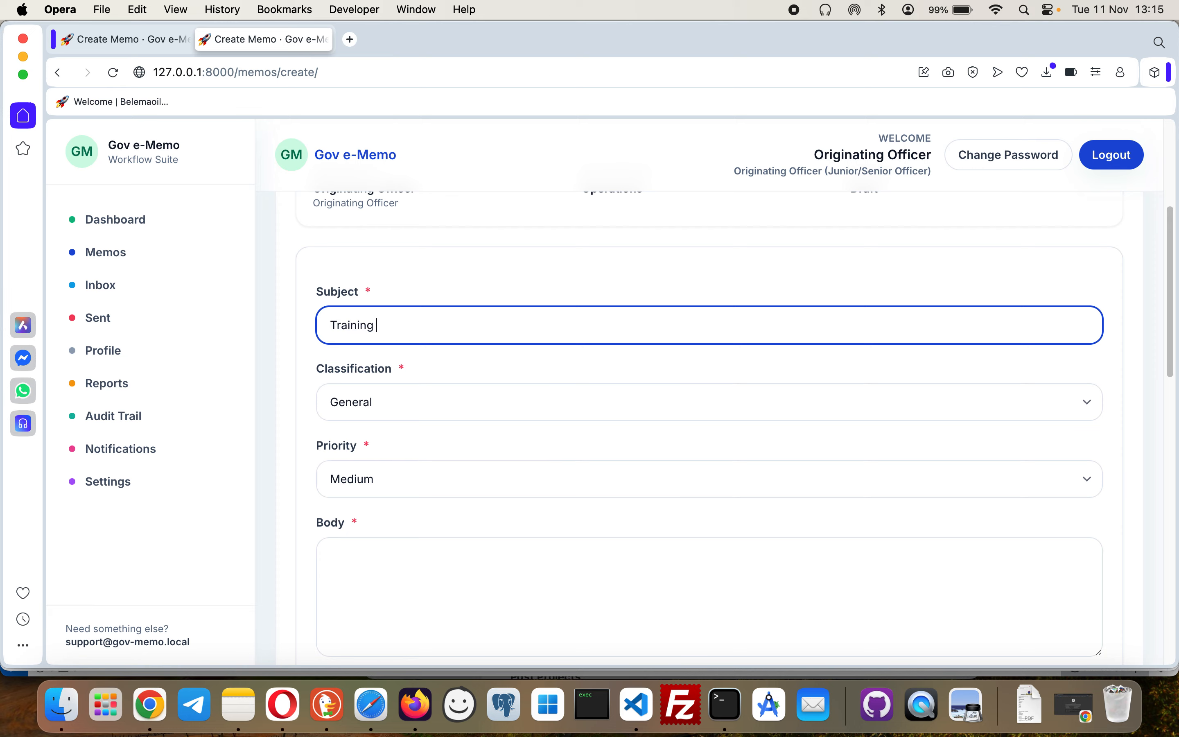
text( on memo automation)
Write the memo body "Dear Sir," followed by "We need training on the memo automation system", correcting the misspelled words with the suggested spellings
click(423, 566)
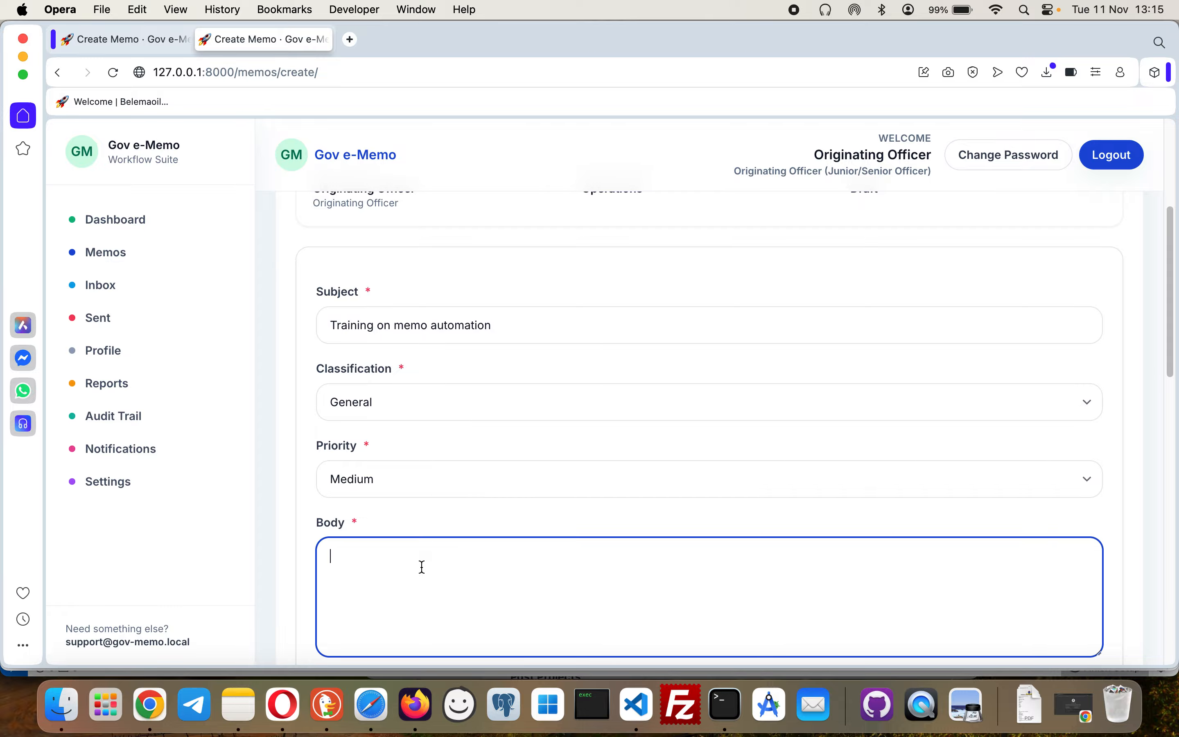
text(Dear Sir,  )
text(We need tra)
text(ning on the memo)
text( sutomatio)
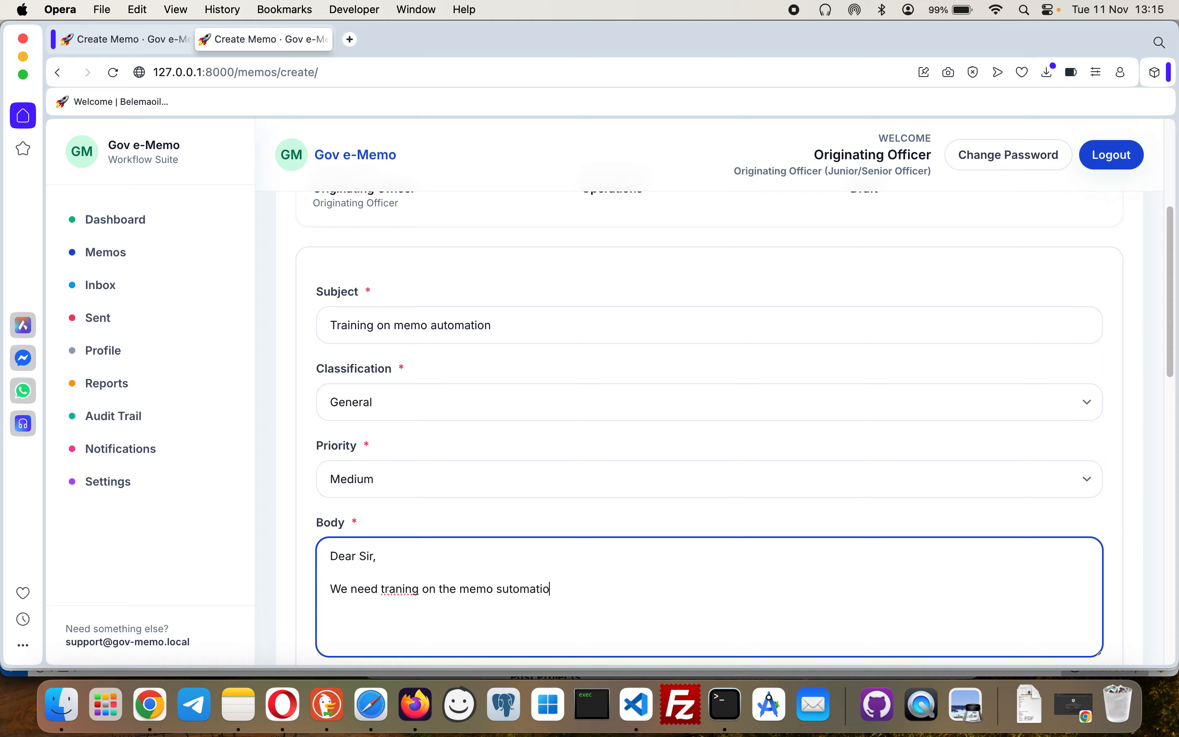
text(n system)
right_click(514, 589)
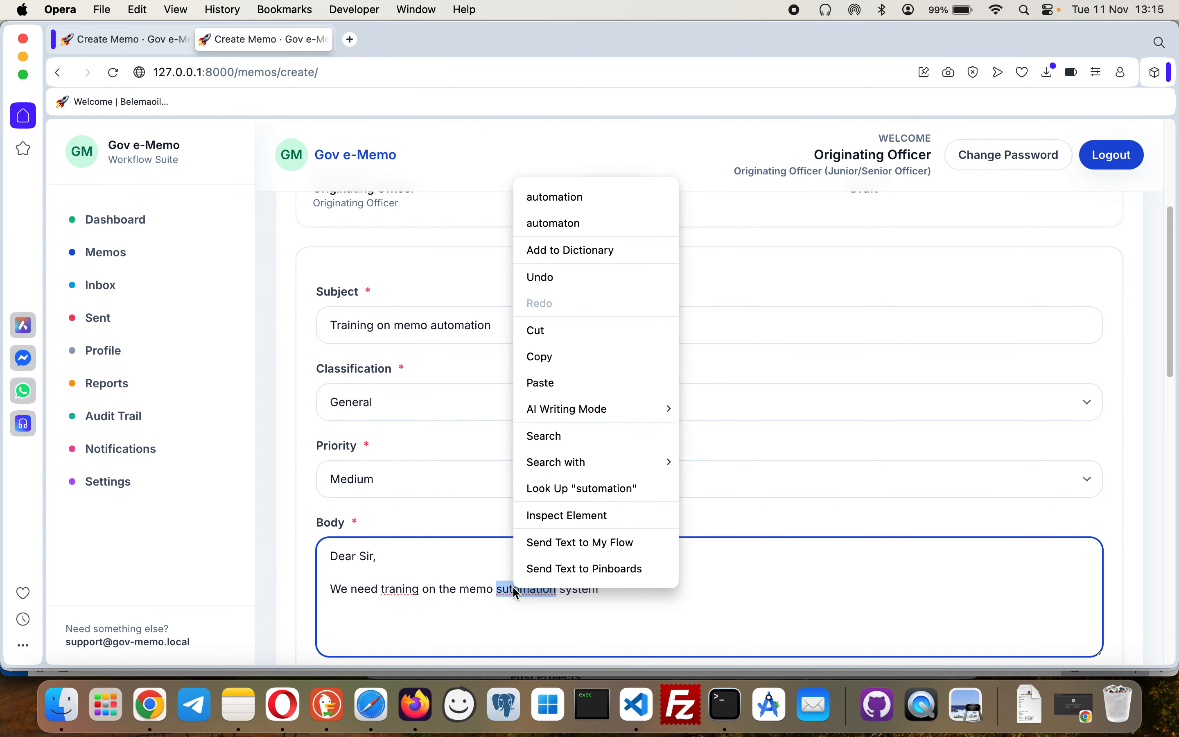
click(585, 198)
right_click(400, 595)
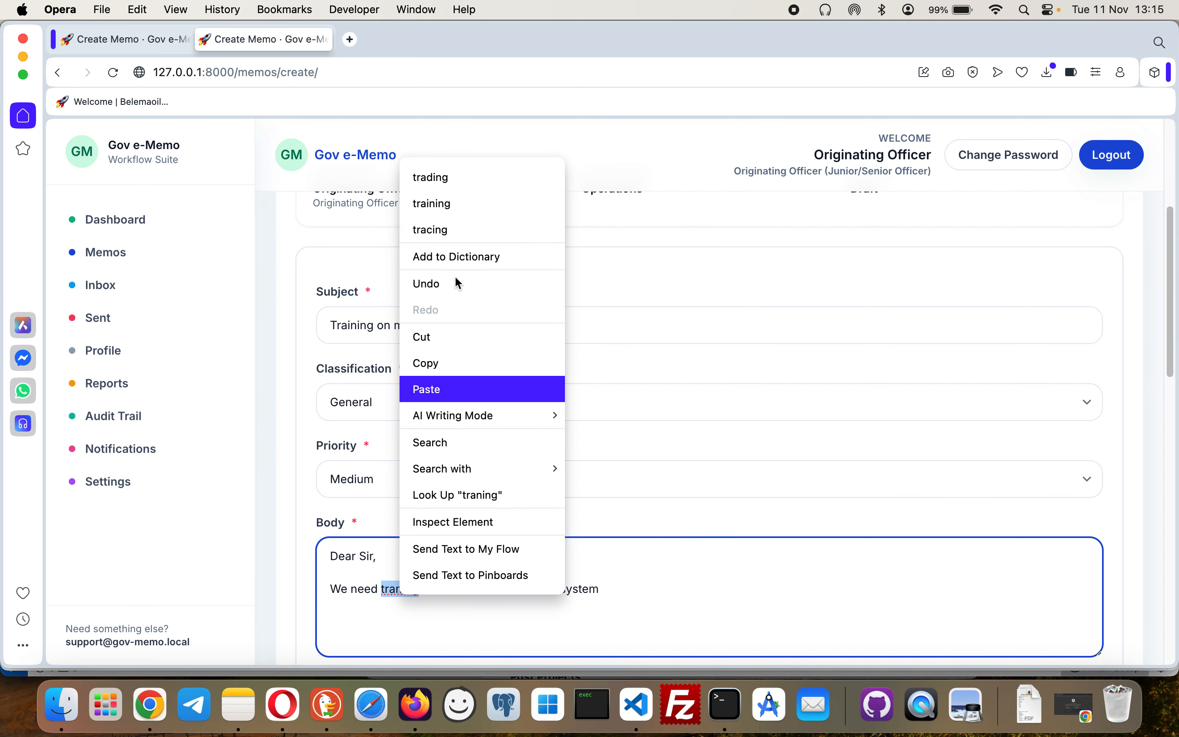
click(469, 204)
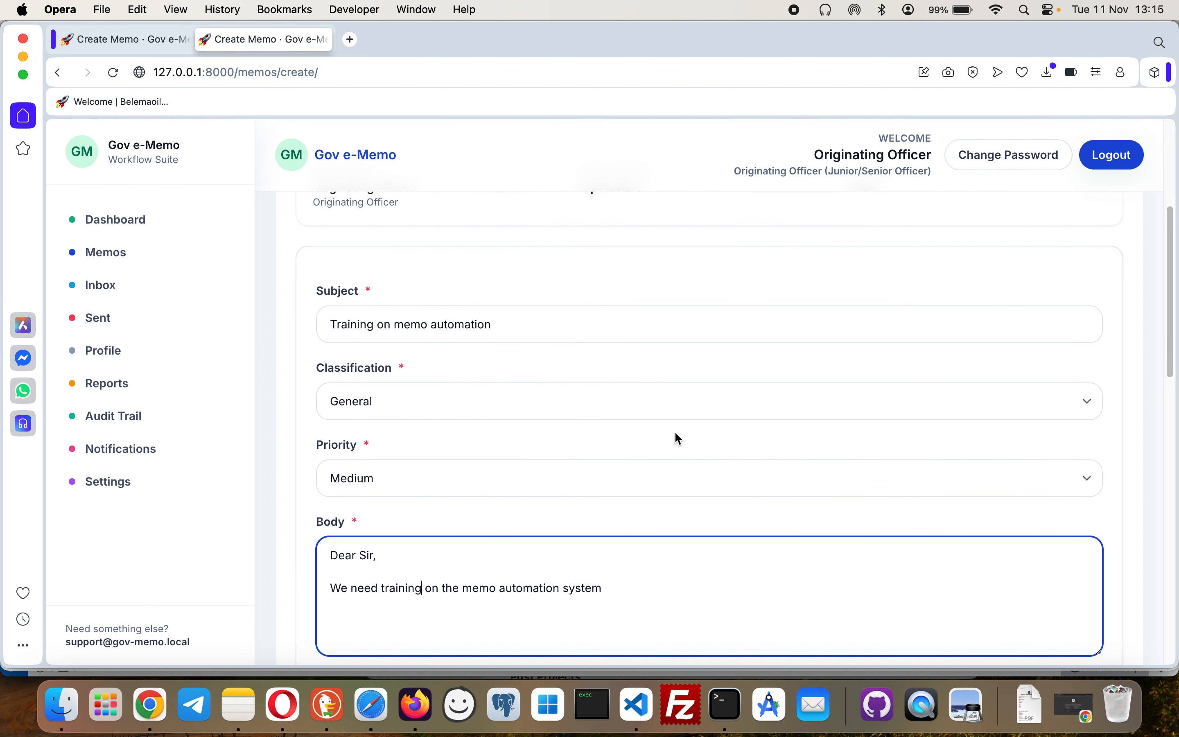
Add unithead1 as the memo's recipient and submit the memo for review
scroll(675, 433, down, 9)
scroll(589, 392, down, 3)
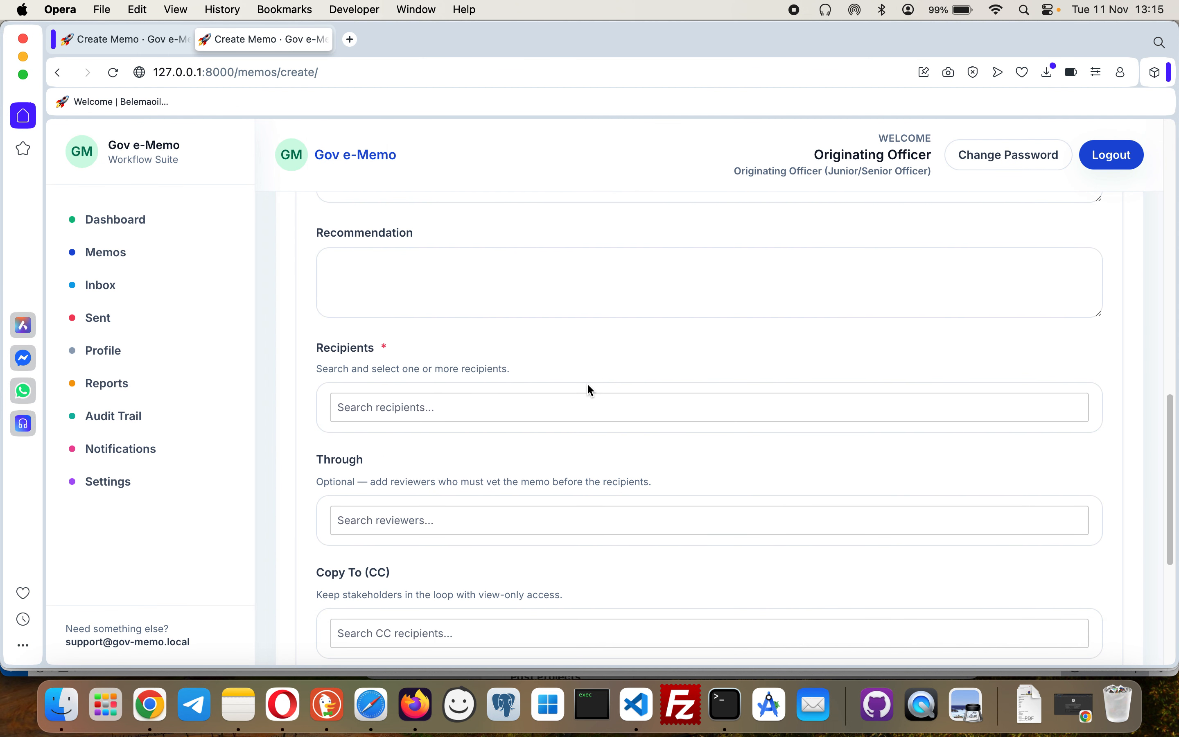
click(400, 407)
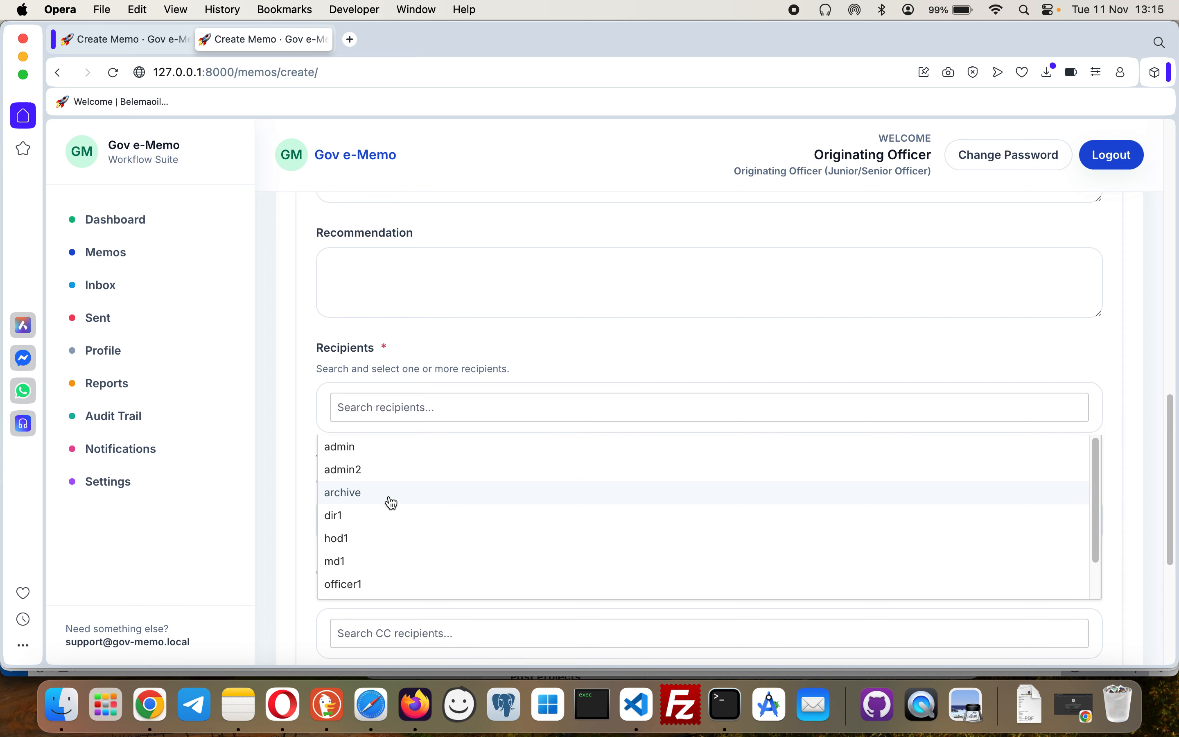
scroll(392, 512, down, 2)
click(374, 414)
text(uni)
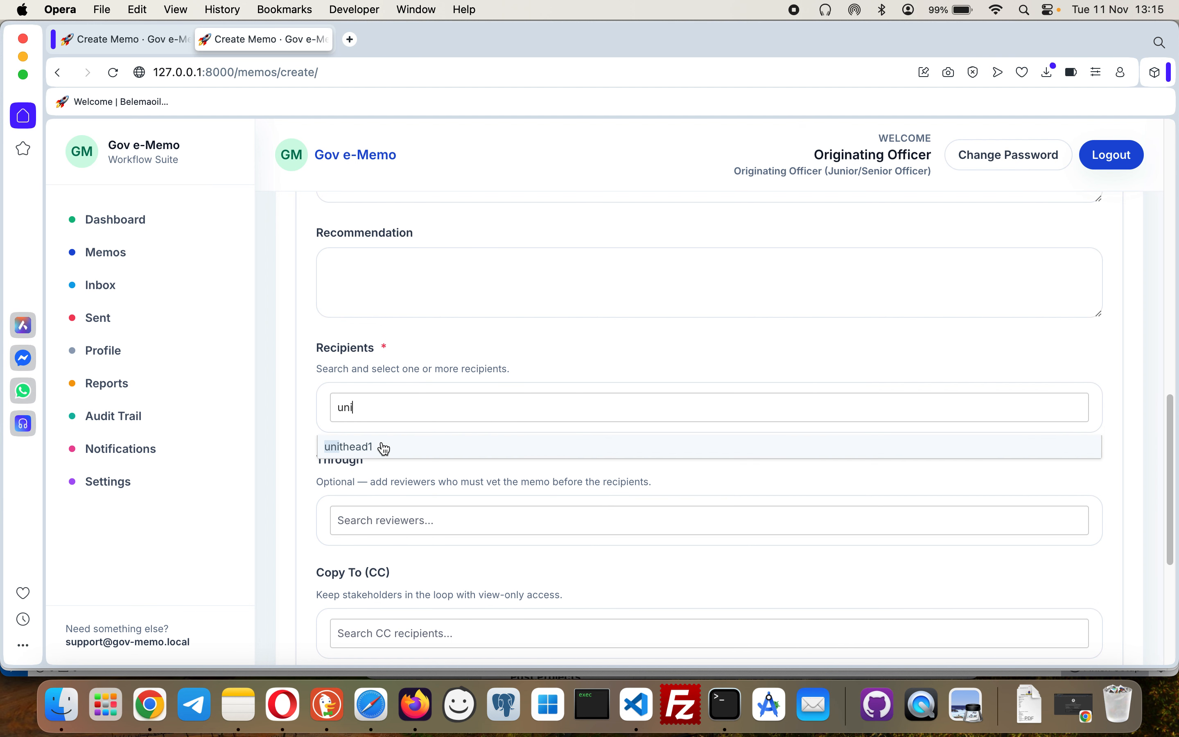
click(380, 445)
click(983, 516)
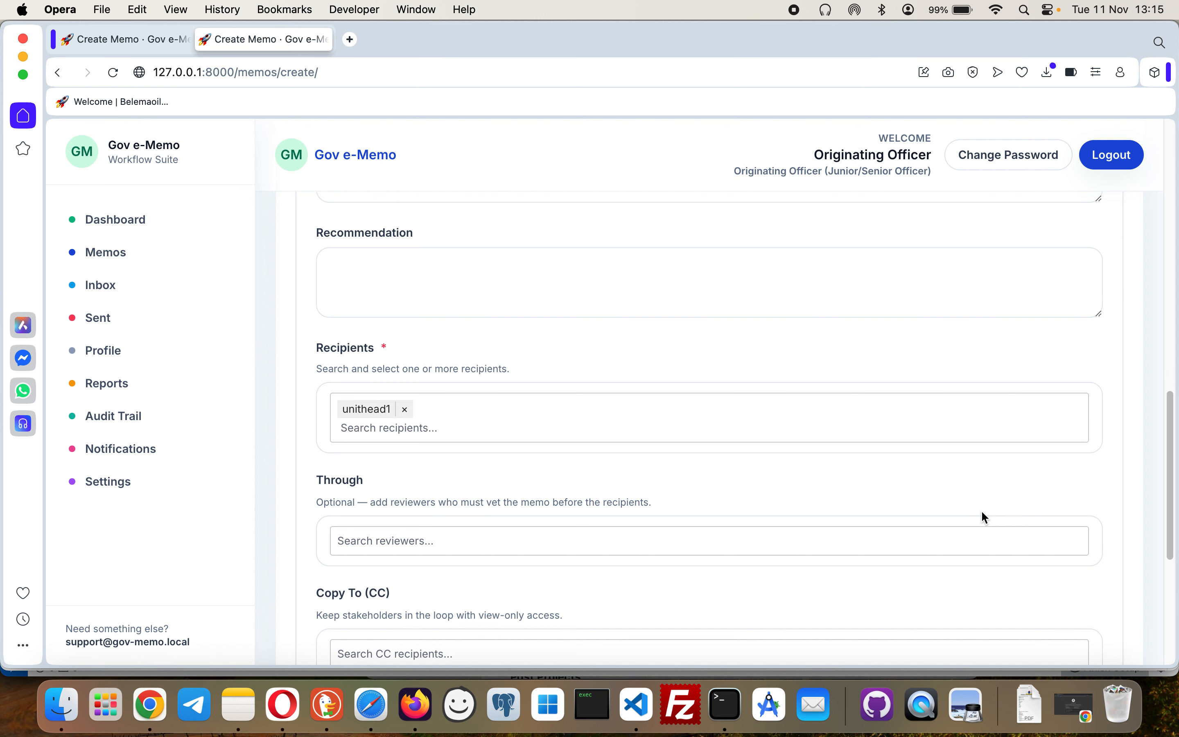
scroll(983, 516, down, 7)
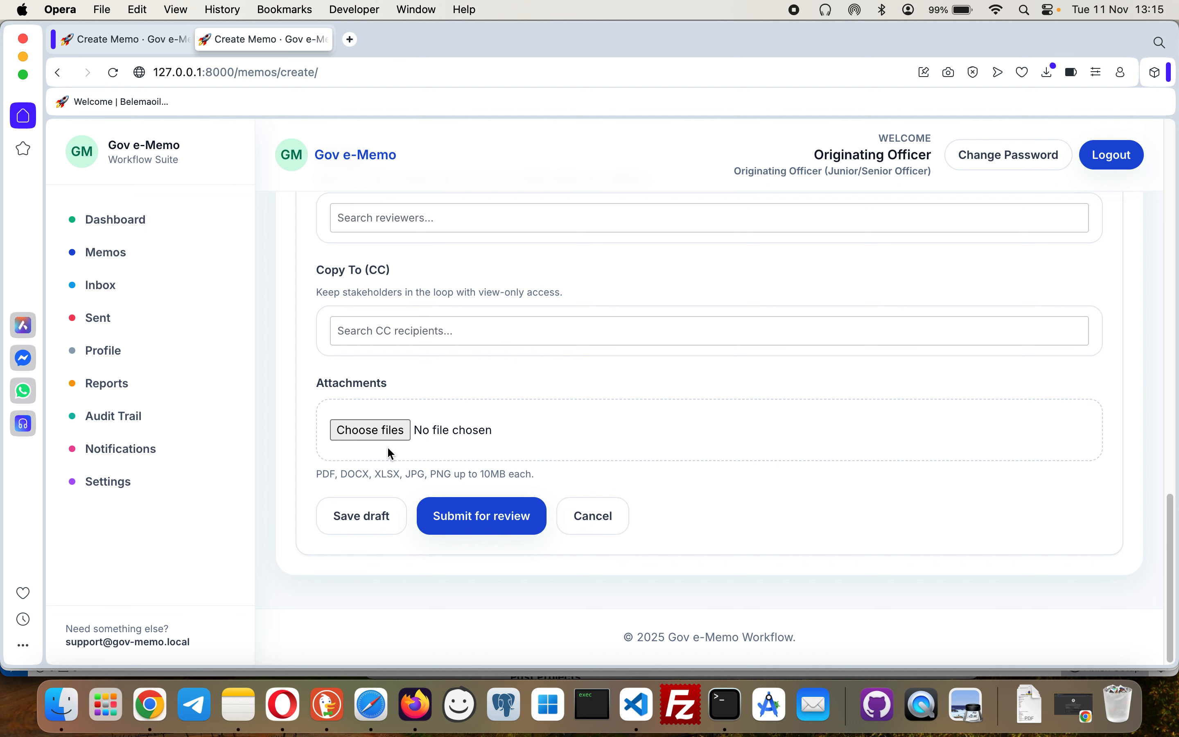
click(490, 529)
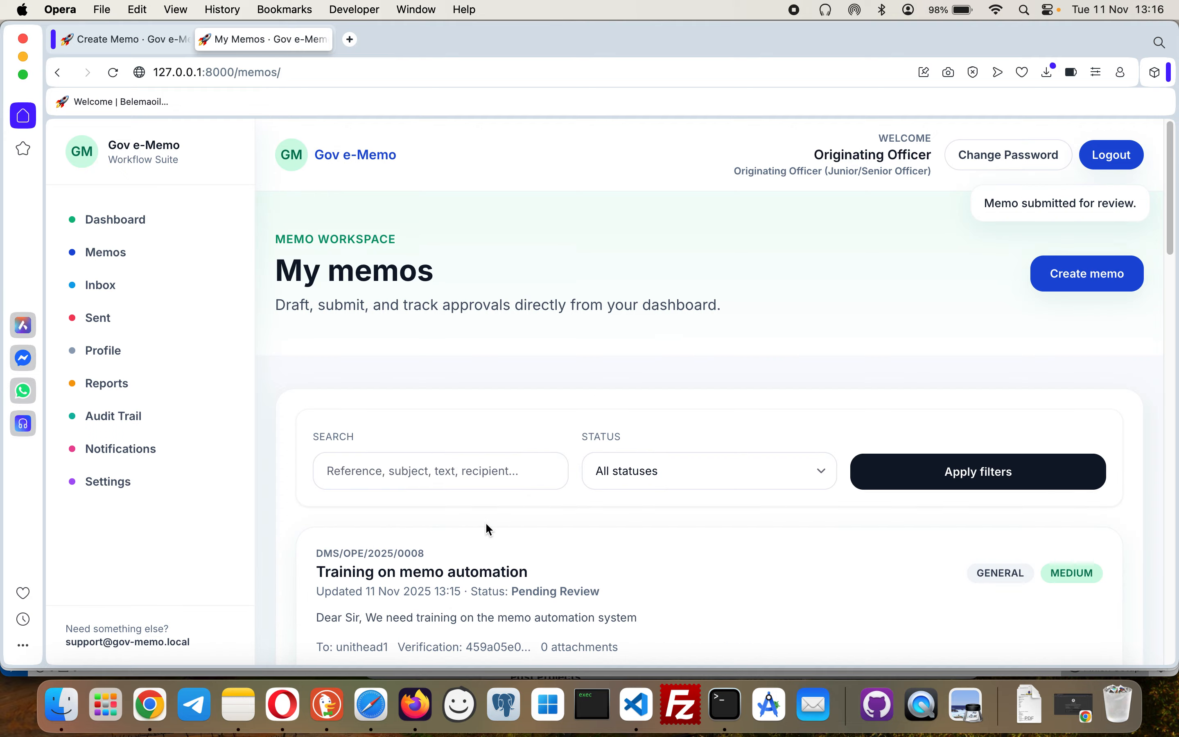
Open the submitted "Training on memo automation" memo and examine its attachments, signature, minute sheet, available actions and audit trail
scroll(361, 420, down, 3)
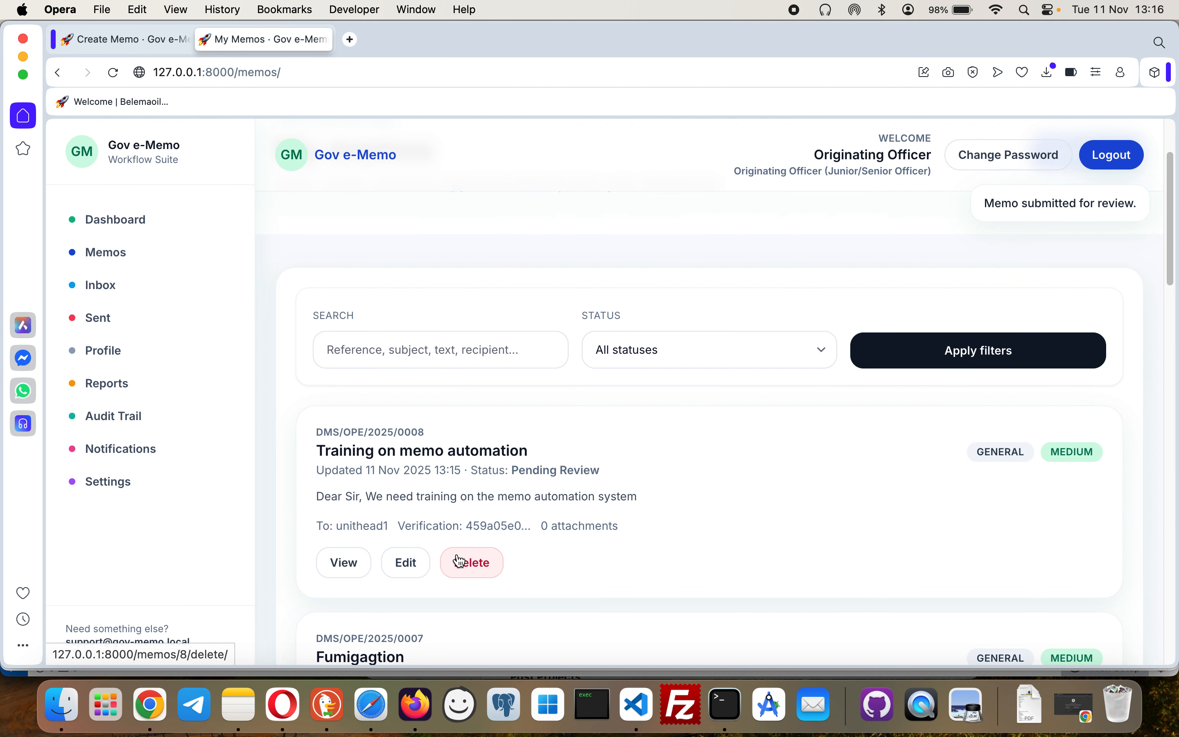
scroll(350, 366, up, 2)
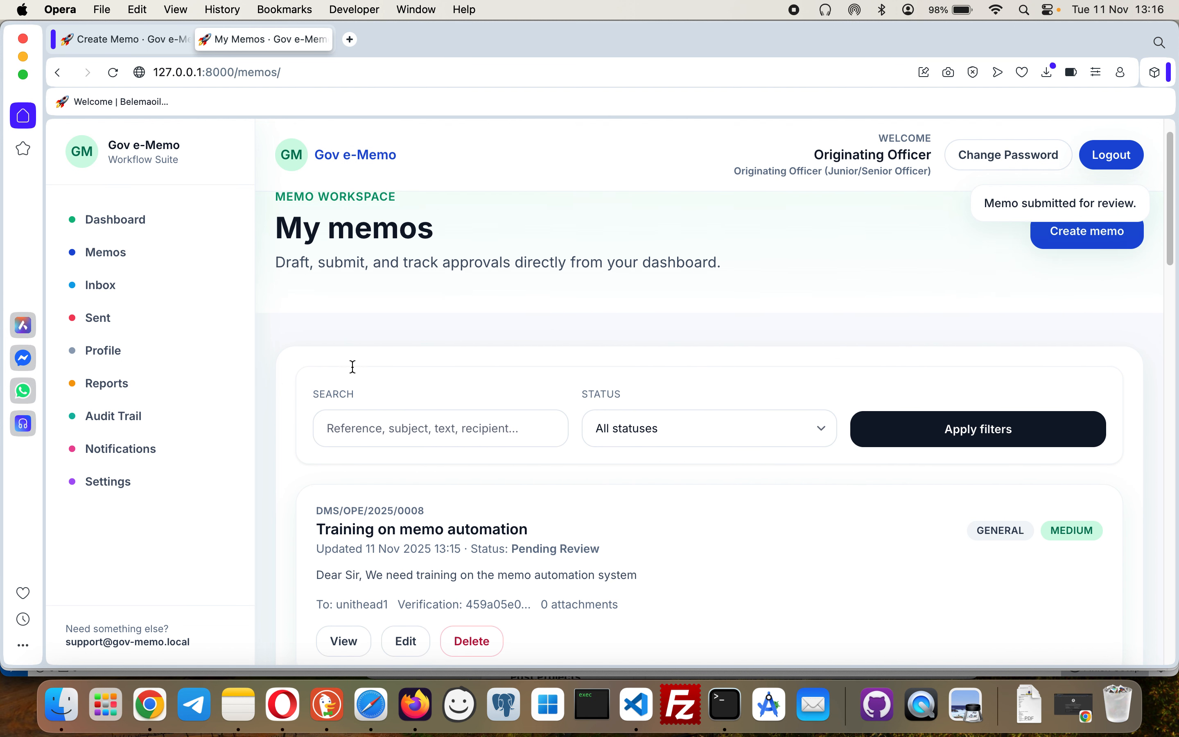
click(108, 320)
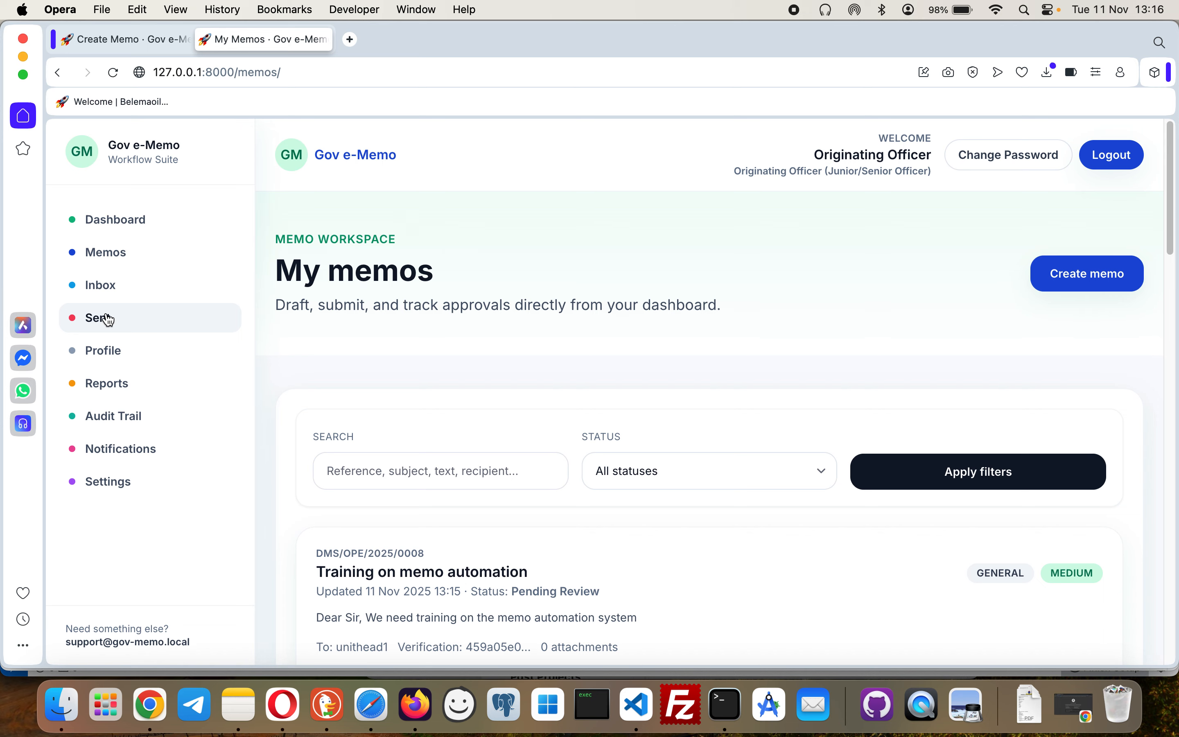
scroll(477, 438, down, 3)
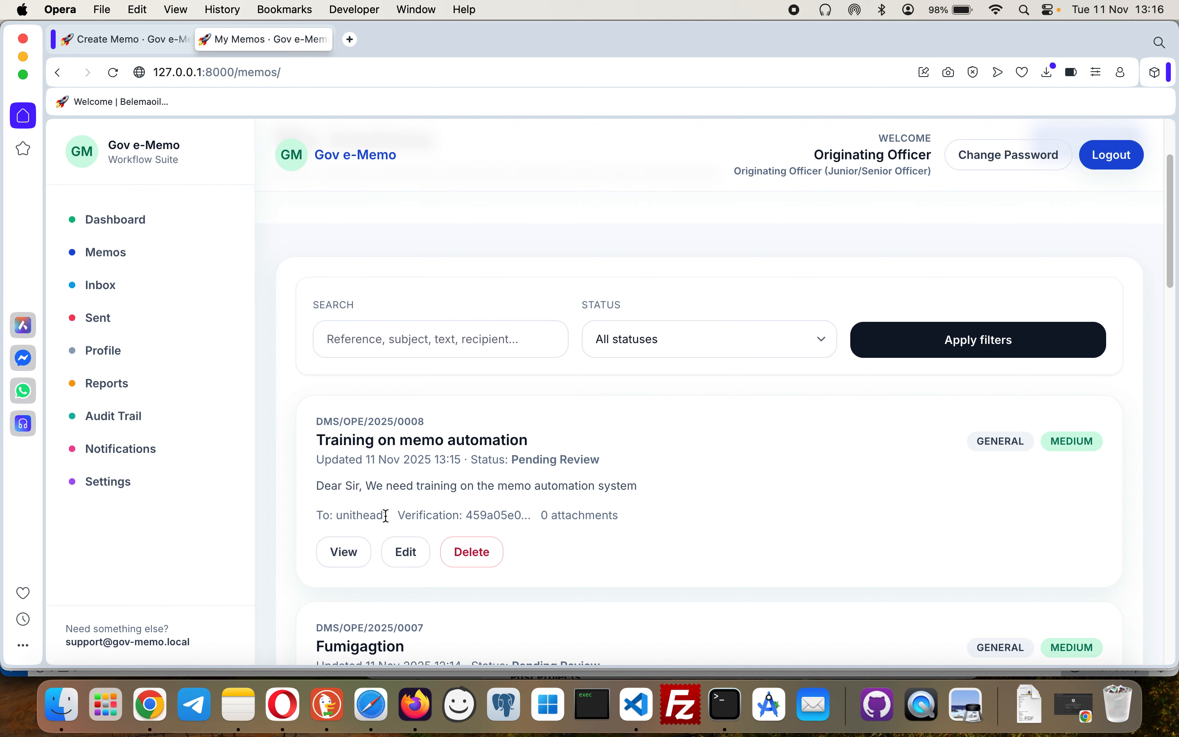
click(354, 558)
scroll(354, 558, down, 6)
scroll(355, 558, down, 6)
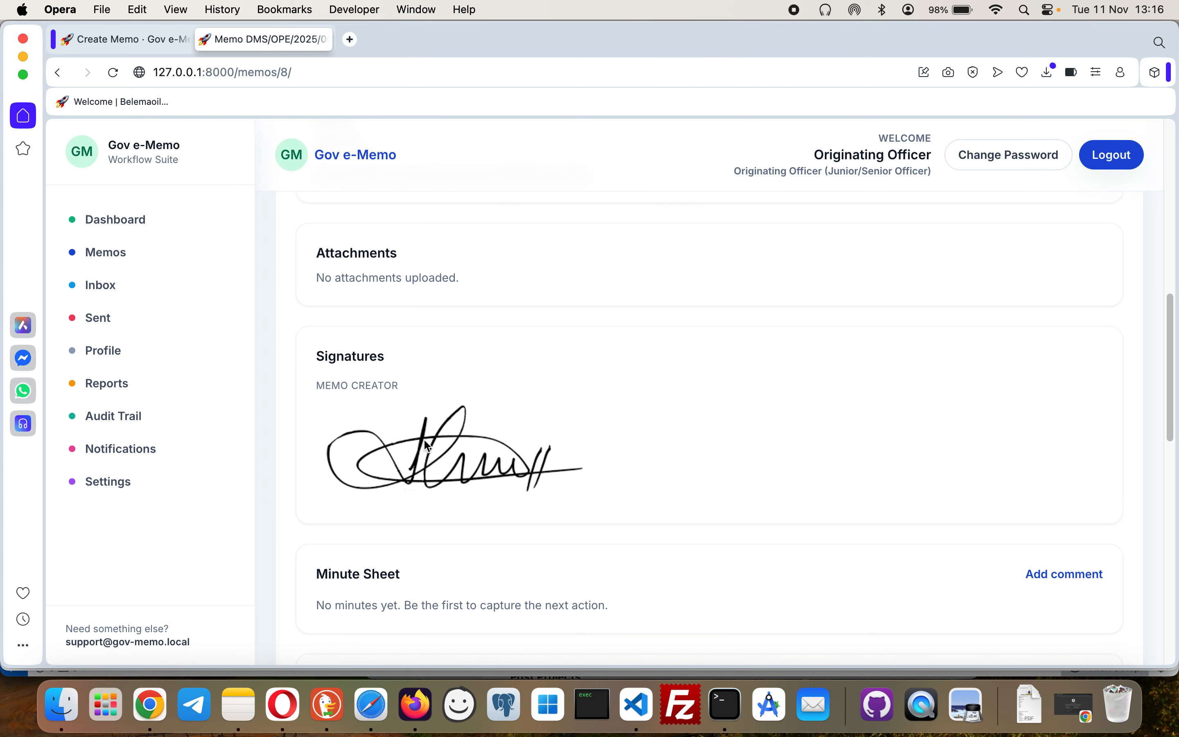
scroll(423, 439, down, 7)
scroll(424, 438, up, 4)
scroll(423, 438, down, 11)
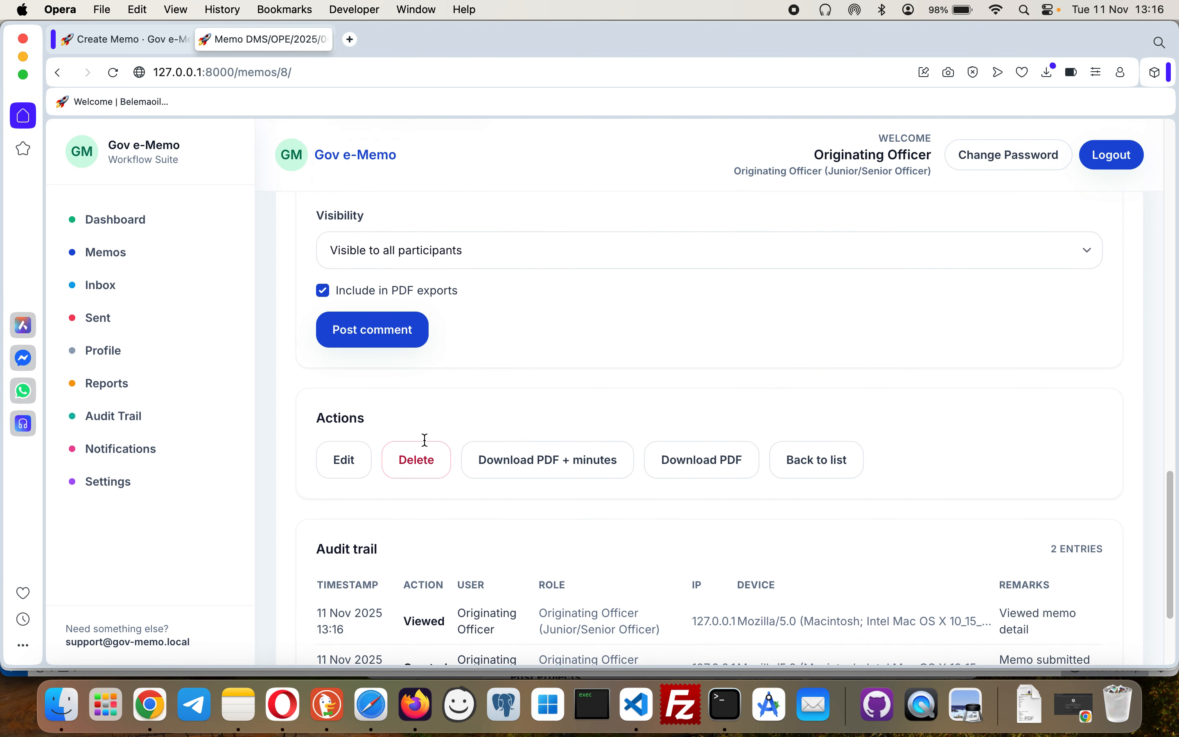
scroll(425, 440, down, 3)
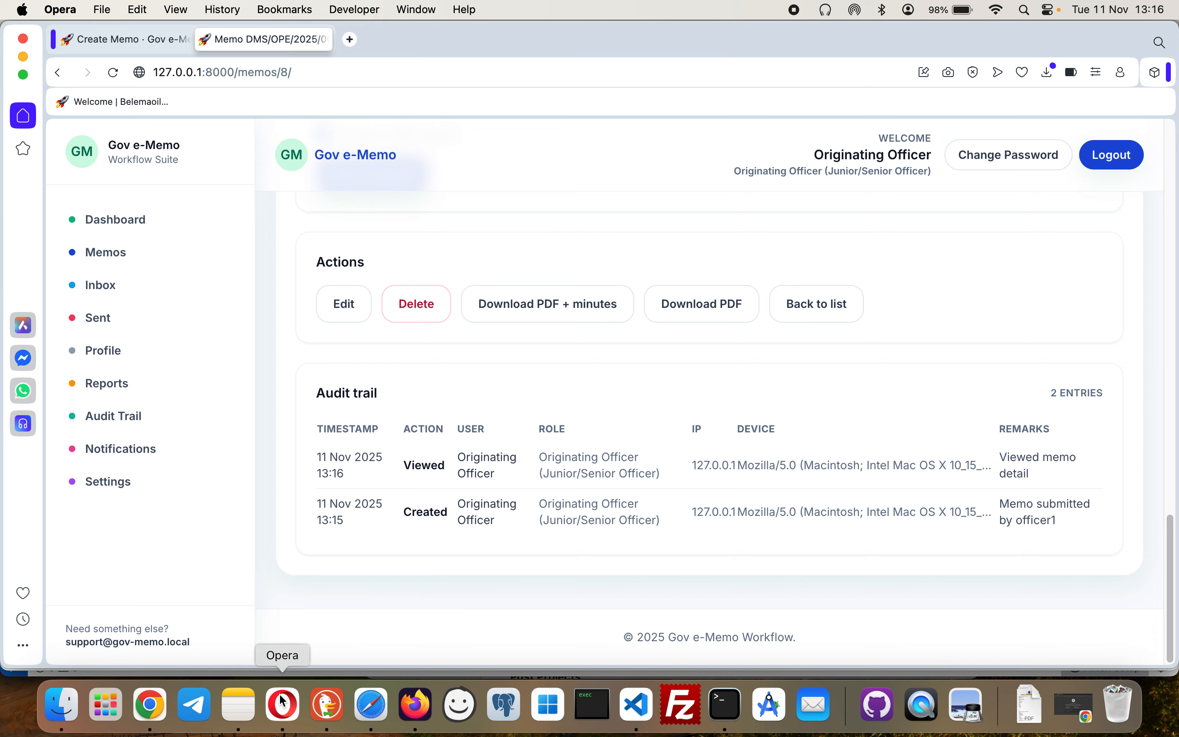
Switch to the Unit Head's session in DuckDuckGo, open the dashboard and review the incoming memos, pending approvals, notifications and analytics
click(328, 705)
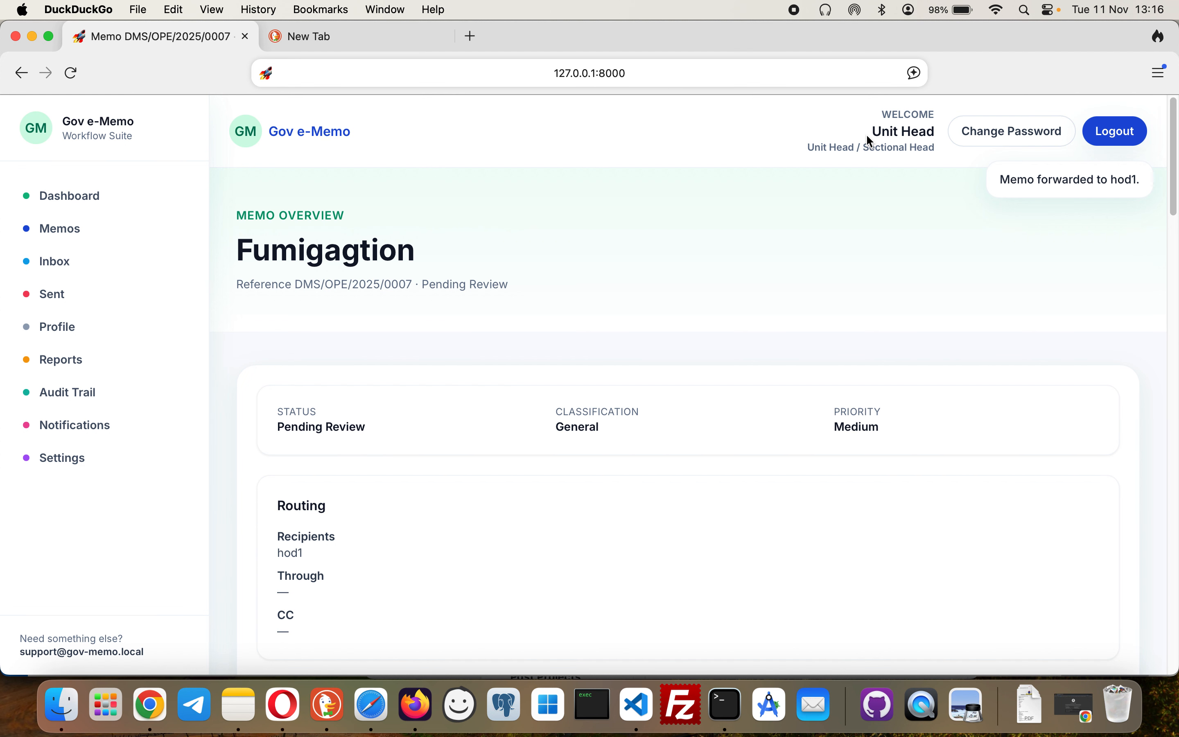
click(79, 197)
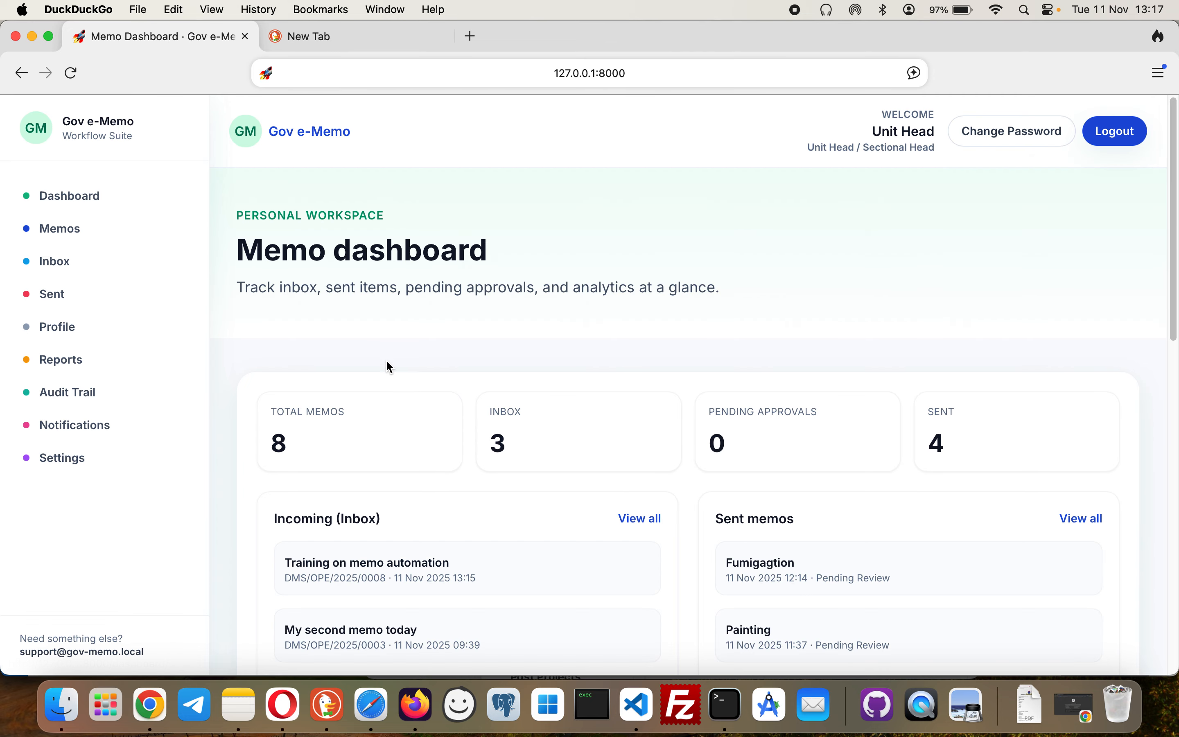
scroll(392, 371, down, 3)
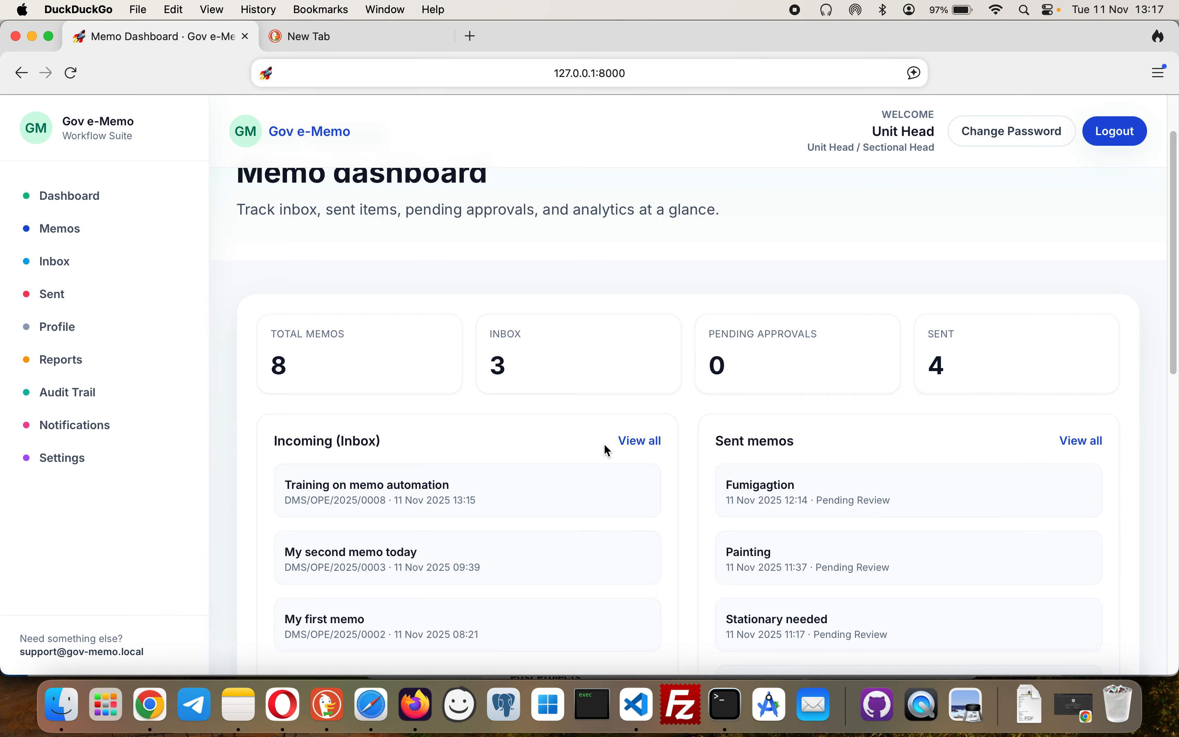
scroll(621, 451, down, 15)
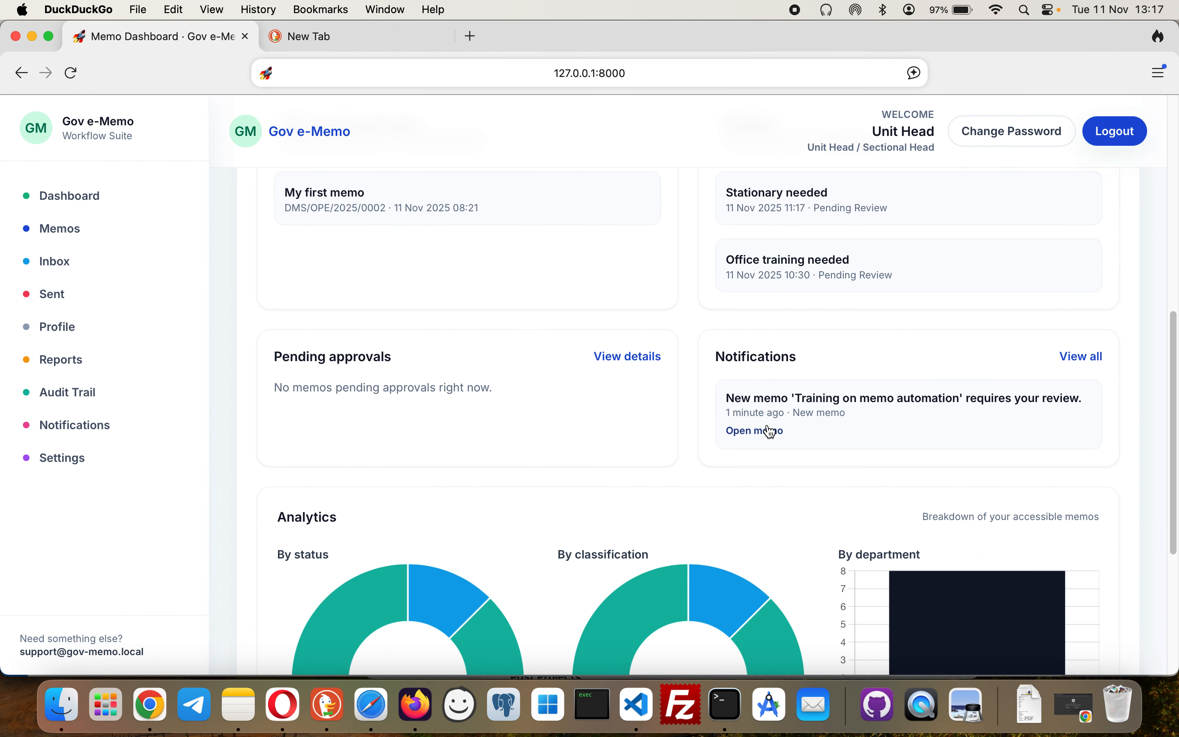
scroll(767, 425, down, 10)
scroll(766, 425, up, 20)
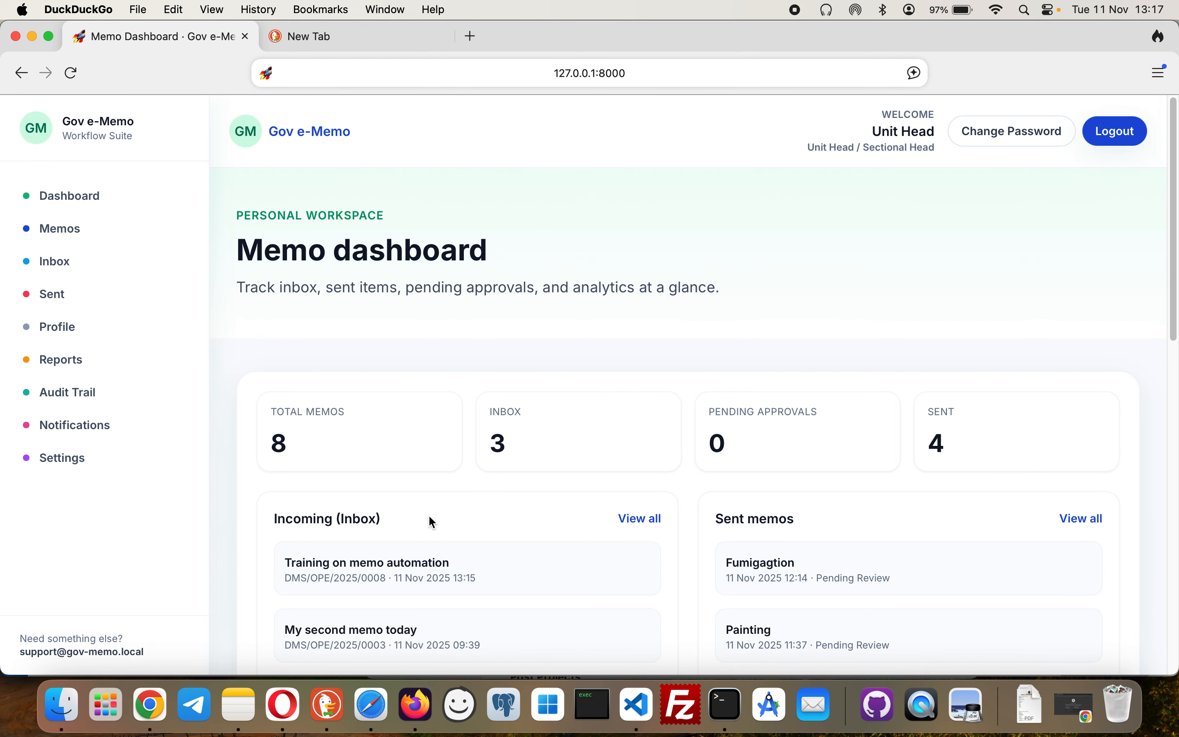
Open the incoming "Training on memo automation" memo and examine its routing, forwarding section, body, attachments and signature
scroll(429, 517, down, 1)
click(376, 538)
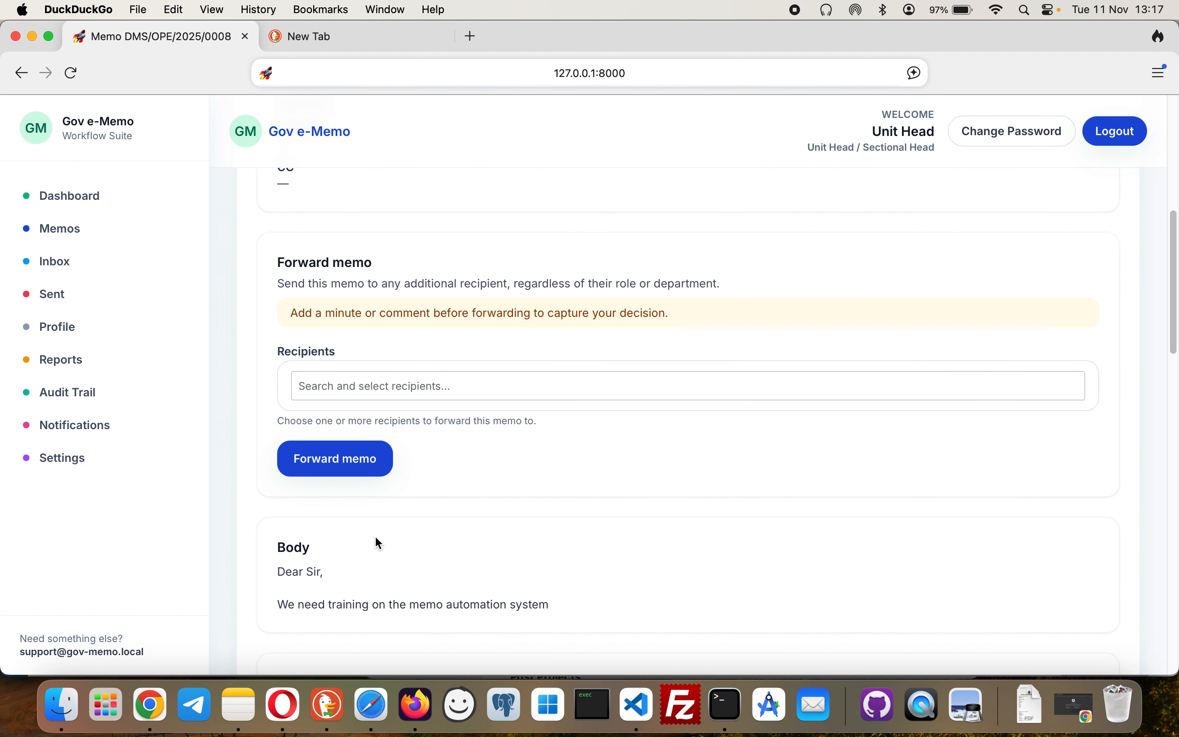
scroll(377, 541, down, 5)
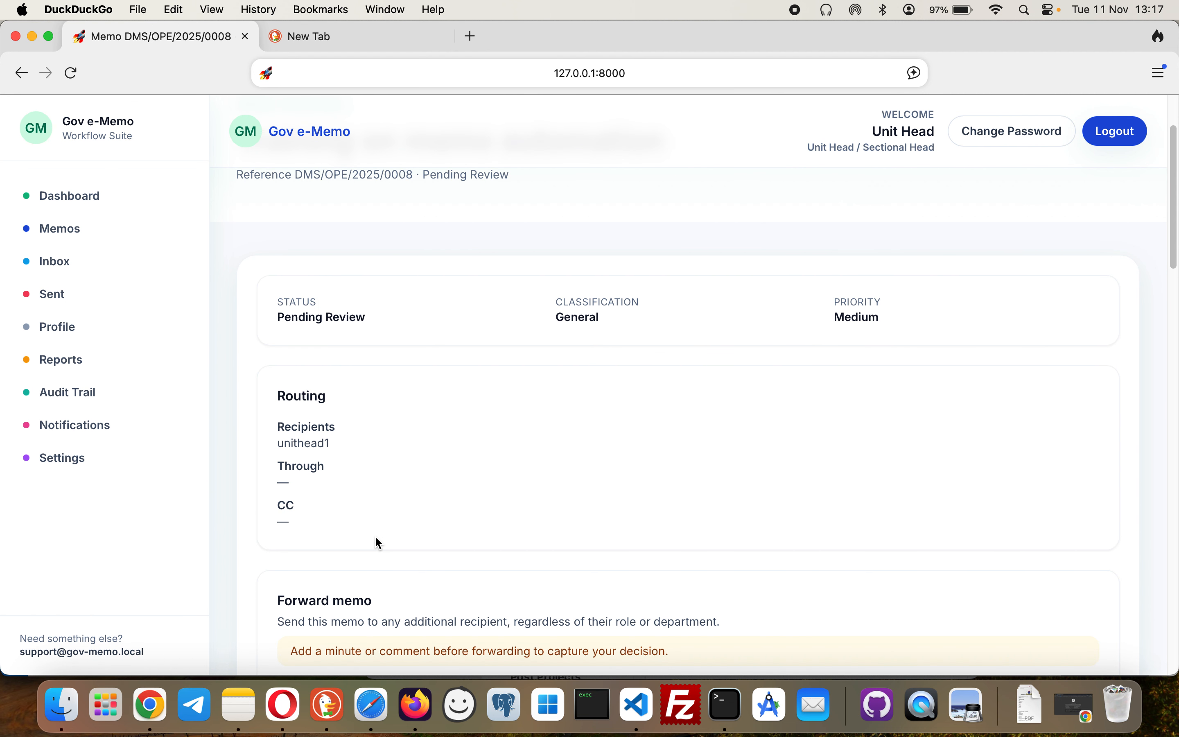
scroll(337, 419, down, 8)
scroll(329, 384, up, 2)
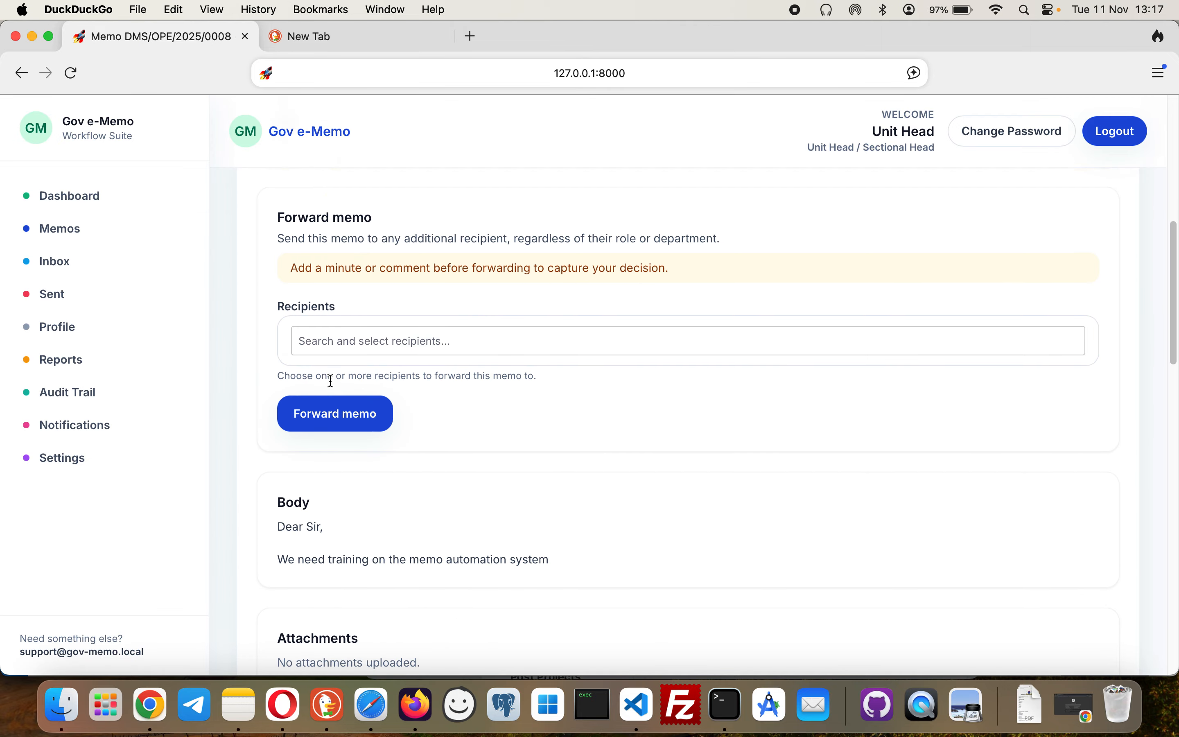
scroll(312, 405, down, 3)
scroll(459, 430, down, 10)
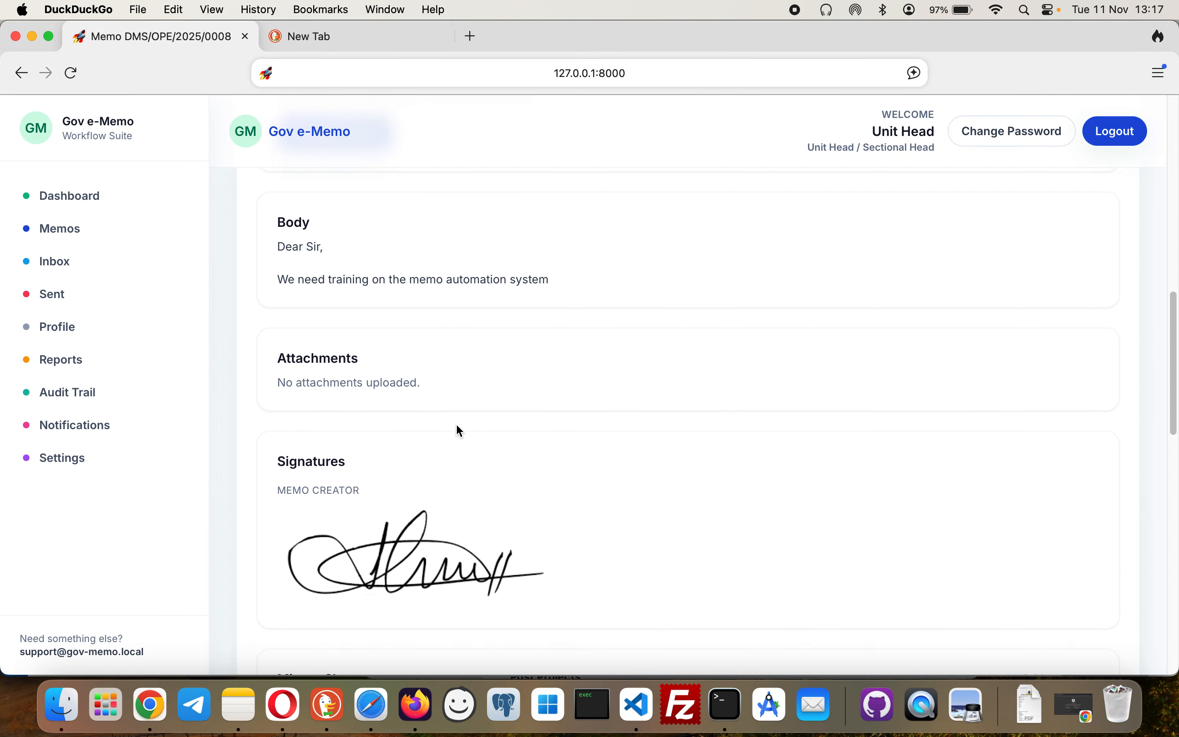
Post the comment "We need this training" on the memo's minute sheet
scroll(393, 318, down, 1)
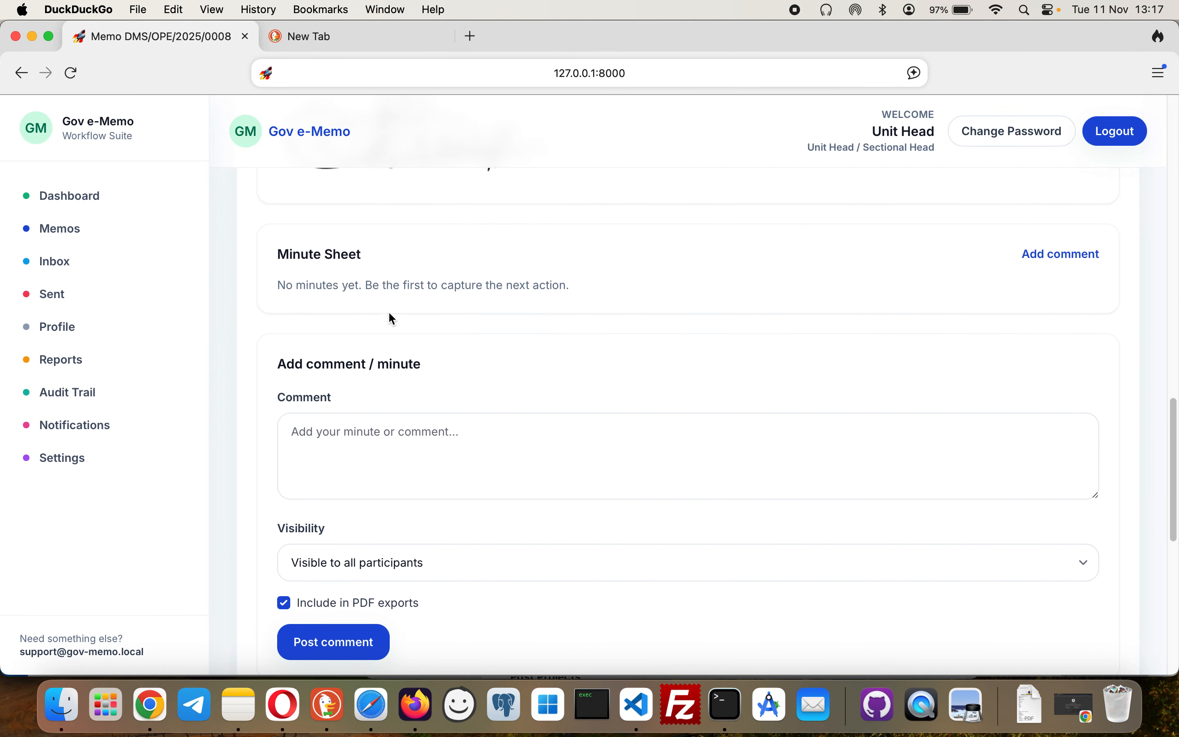
click(370, 450)
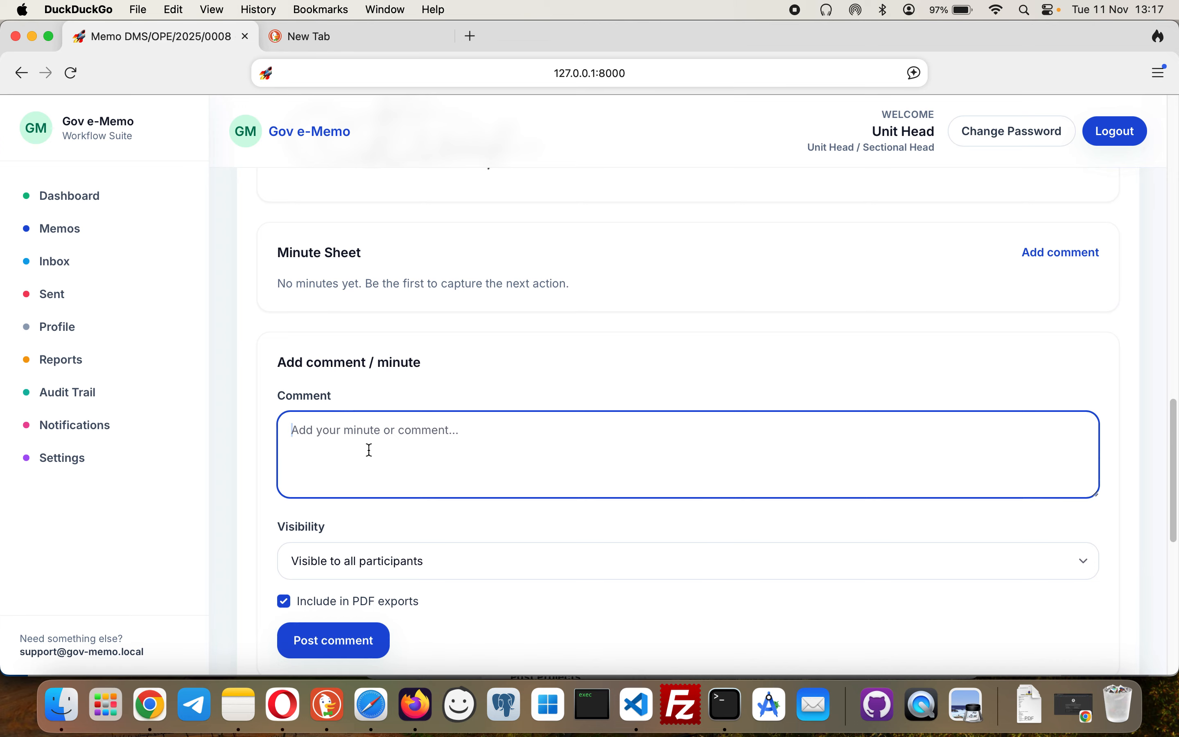
text(We )
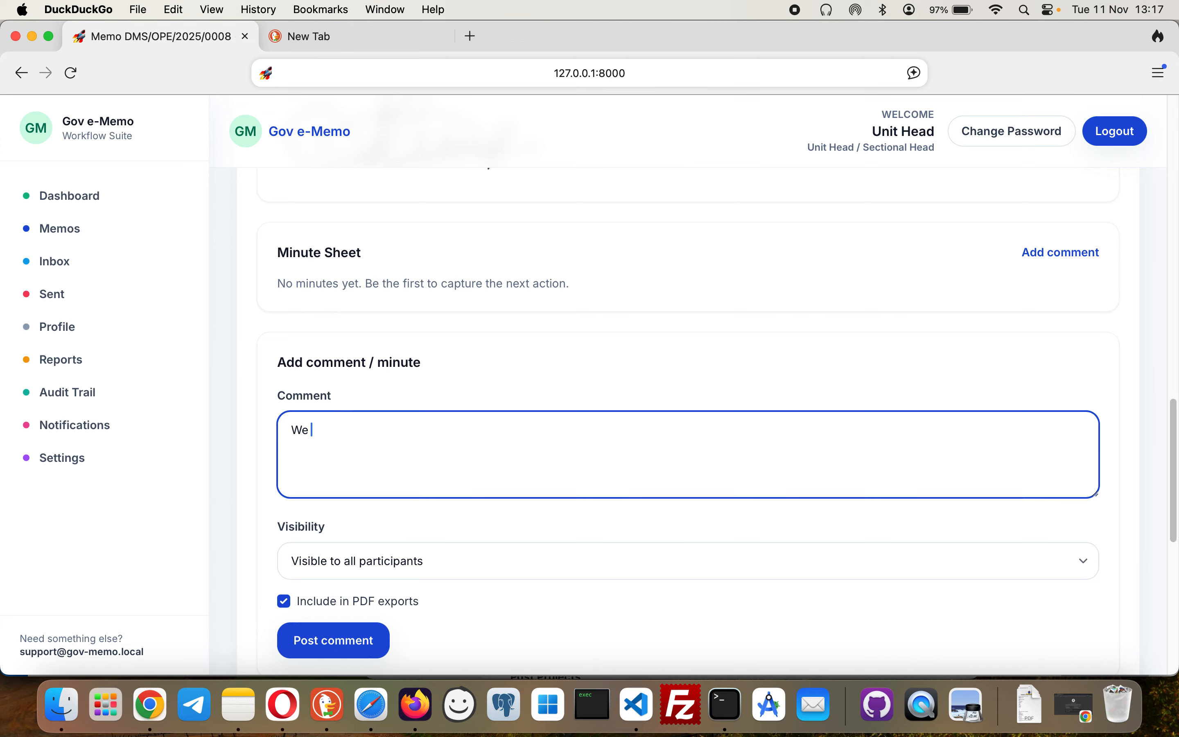
text(need this training)
click(359, 653)
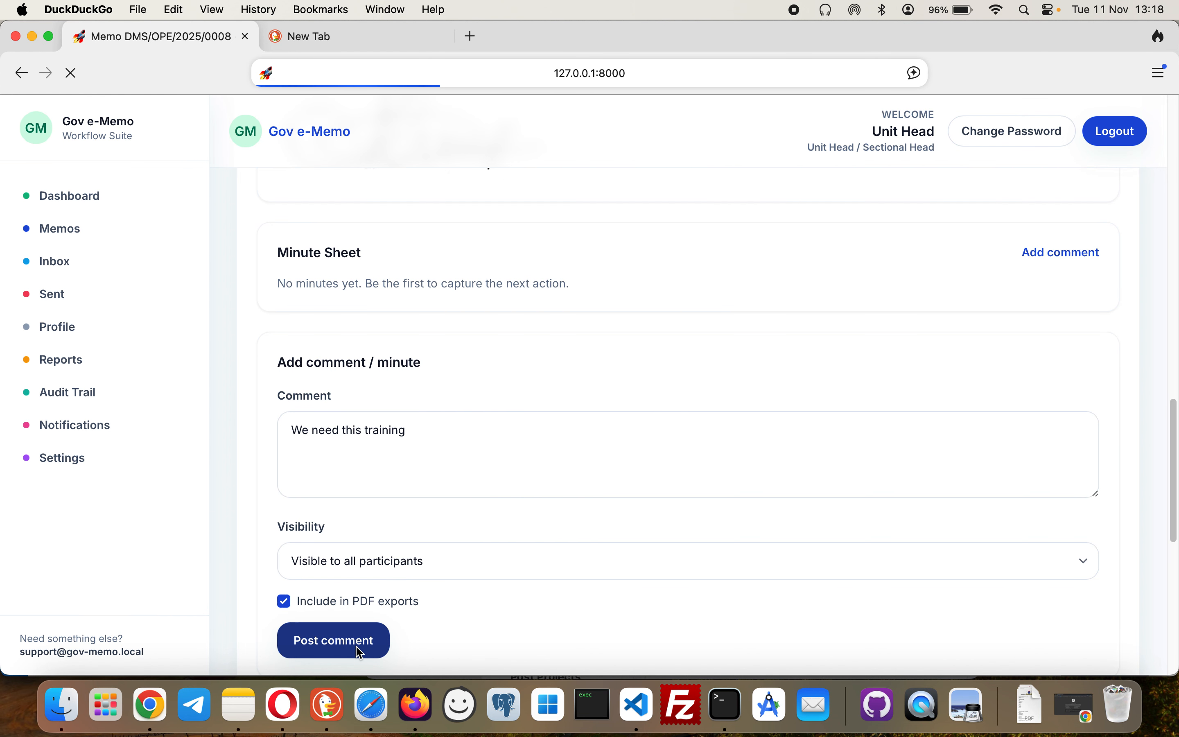
Forward the "Training on memo automation" memo to the Head of Department and check the forwarding in its audit trail
scroll(357, 634, up, 4)
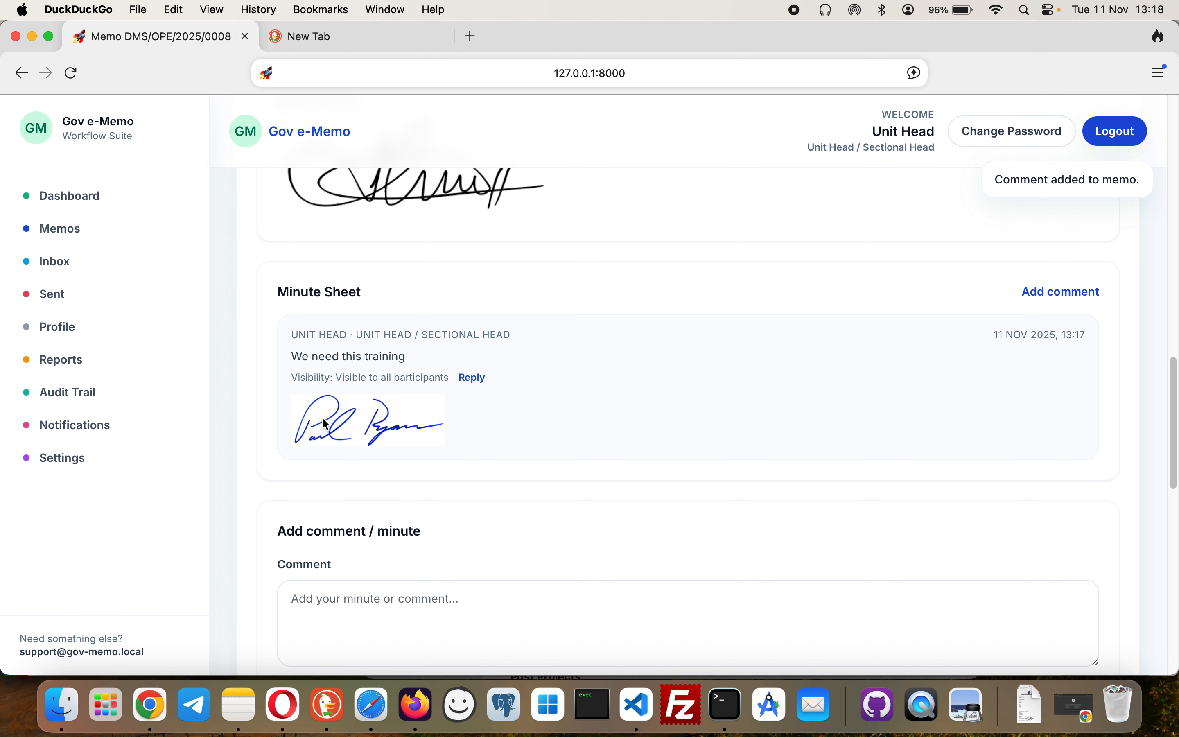
scroll(399, 434, up, 15)
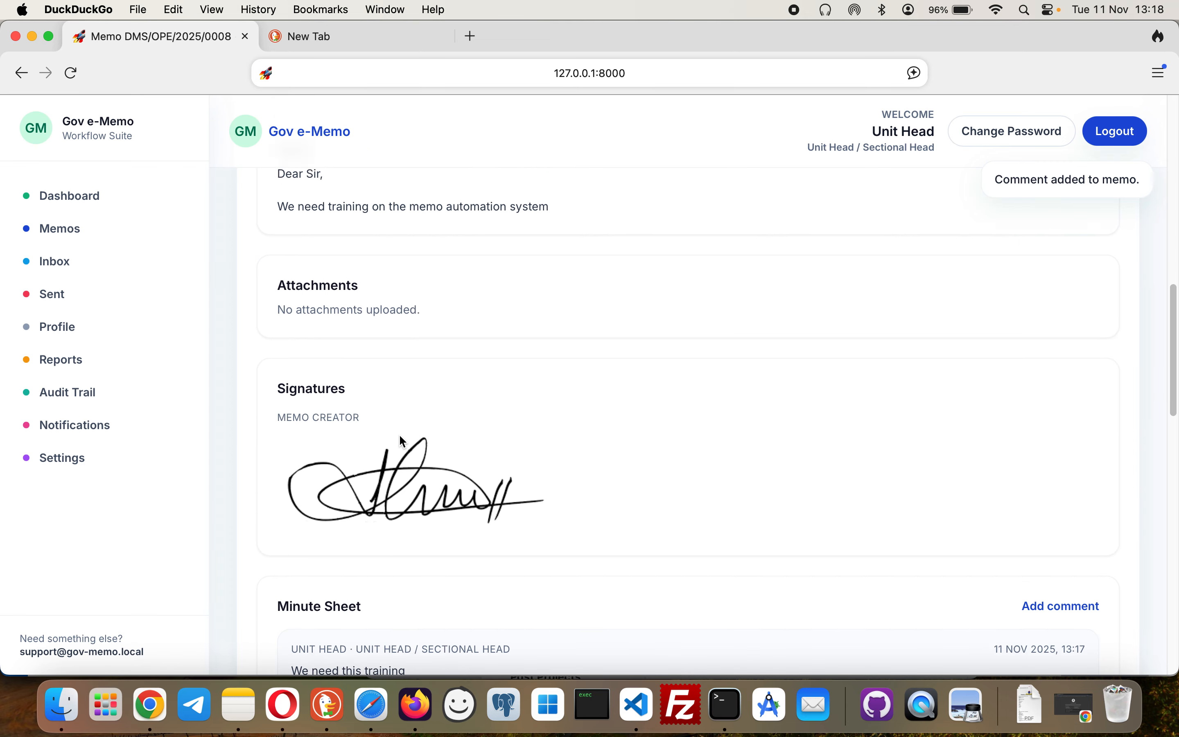
click(347, 367)
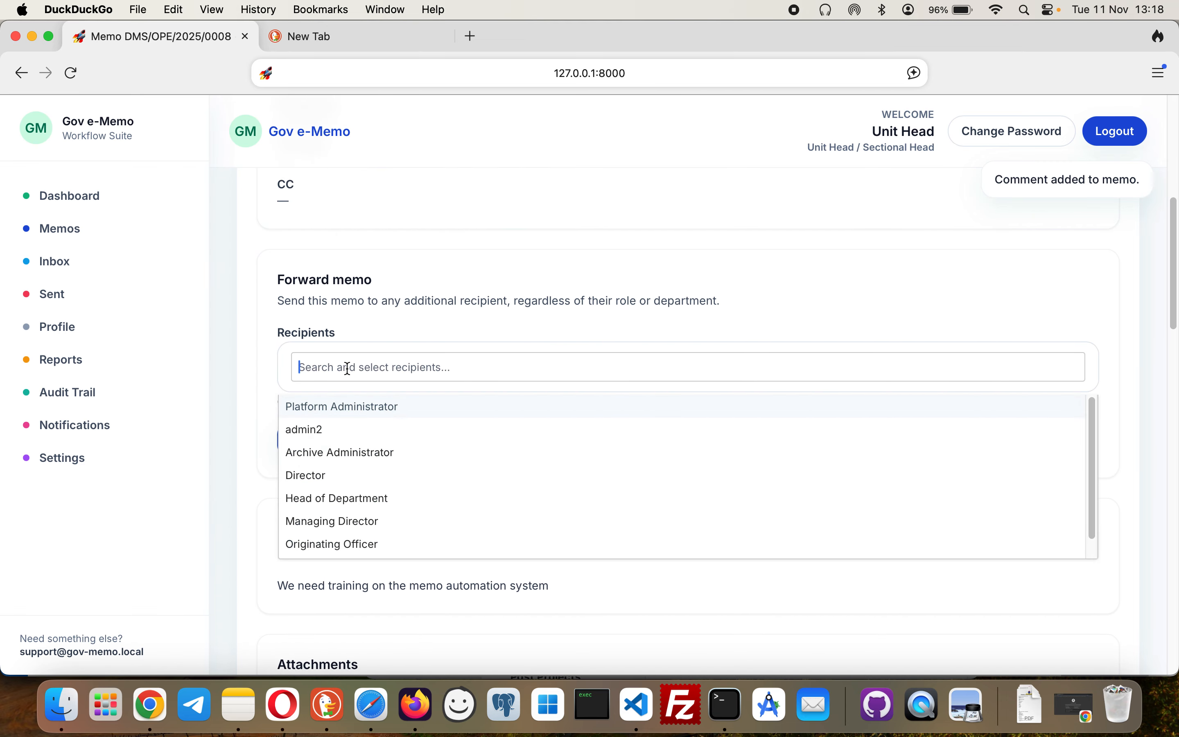
click(374, 499)
click(442, 246)
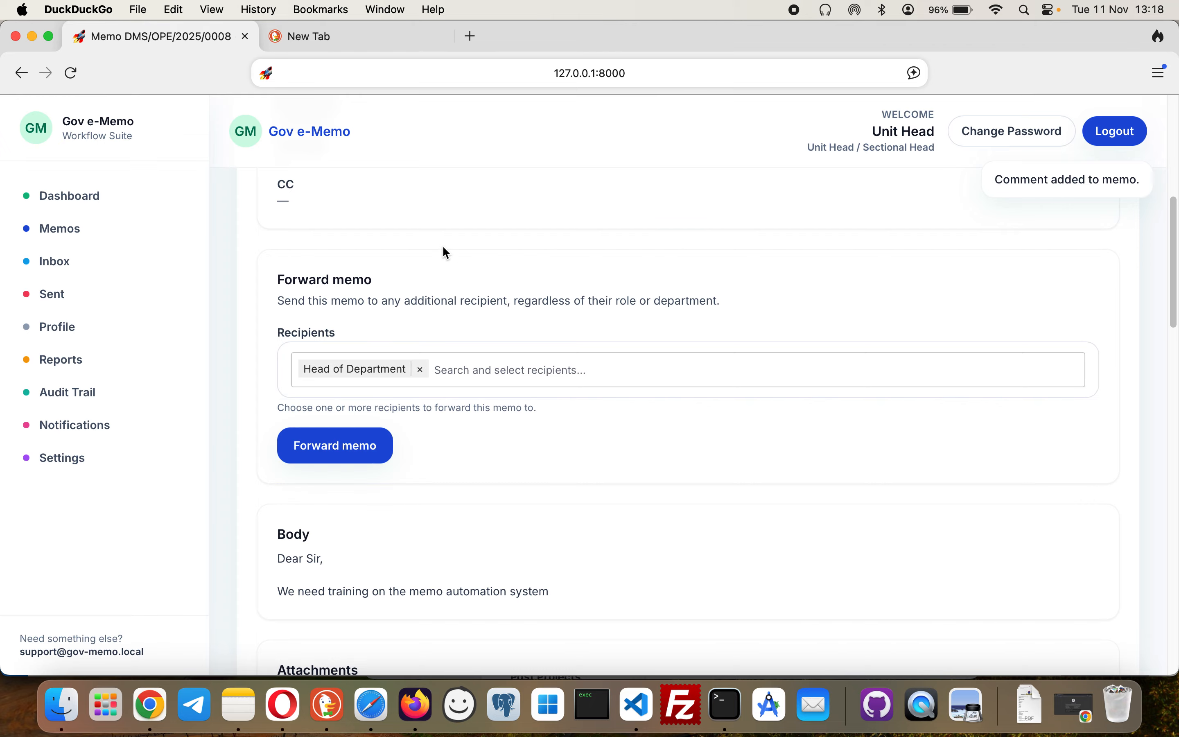
scroll(443, 248, down, 4)
scroll(438, 256, up, 3)
click(341, 389)
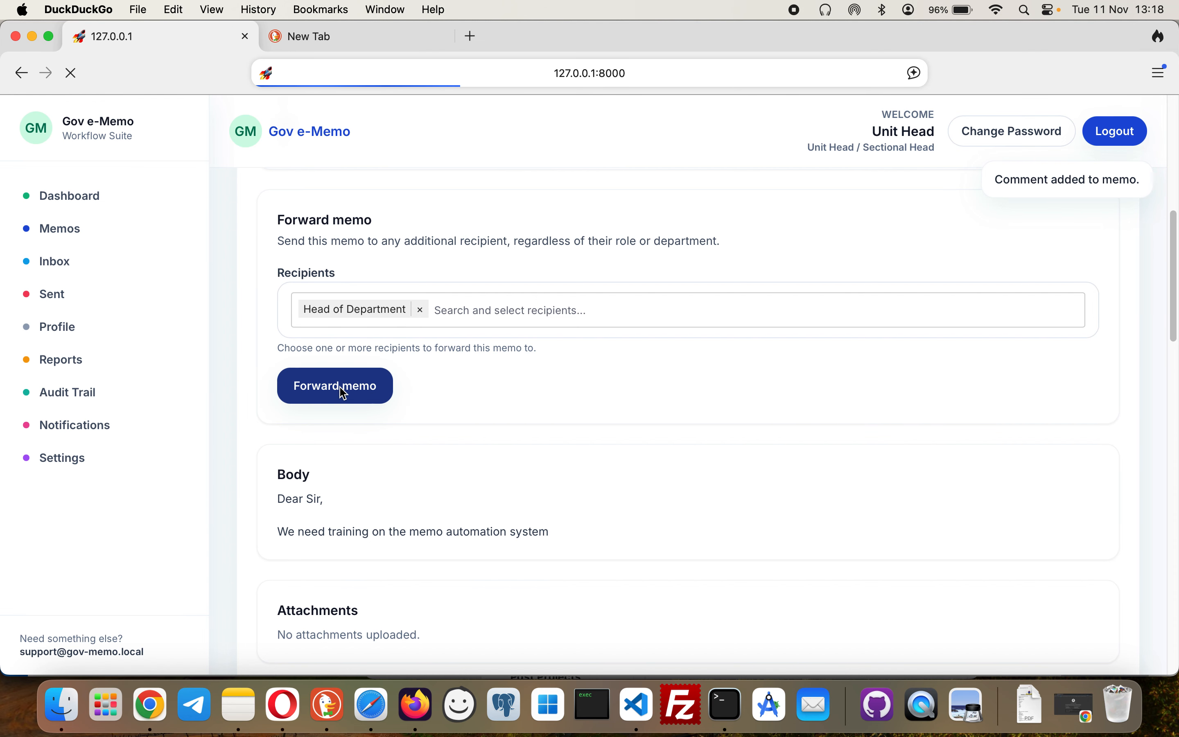
scroll(343, 393, down, 20)
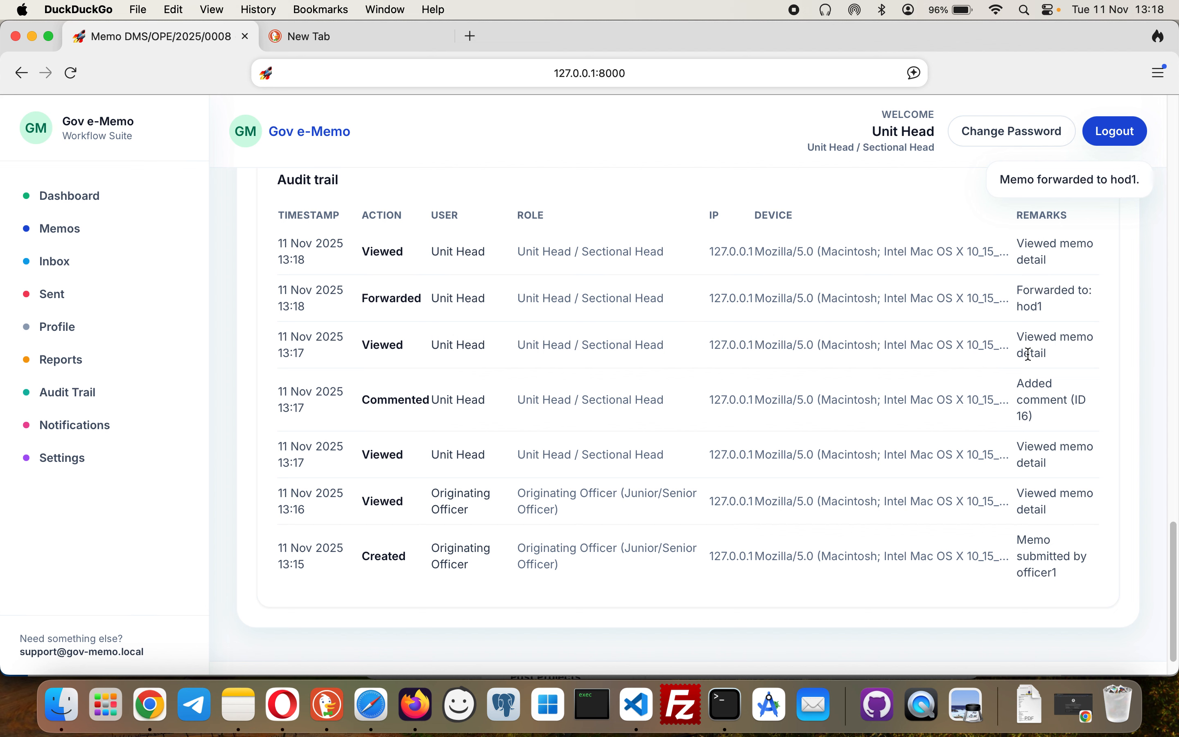
scroll(1029, 353, up, 10)
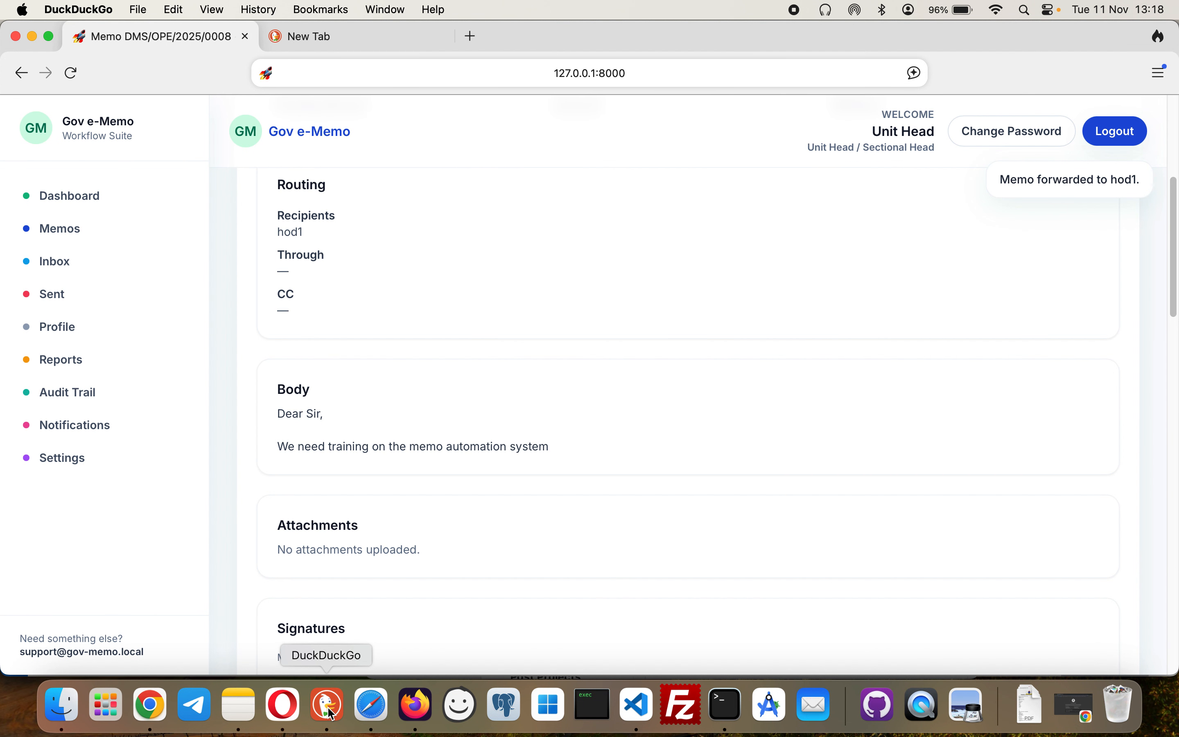
Switch to the Head of Department's session in Safari and open the memo dashboard
click(371, 705)
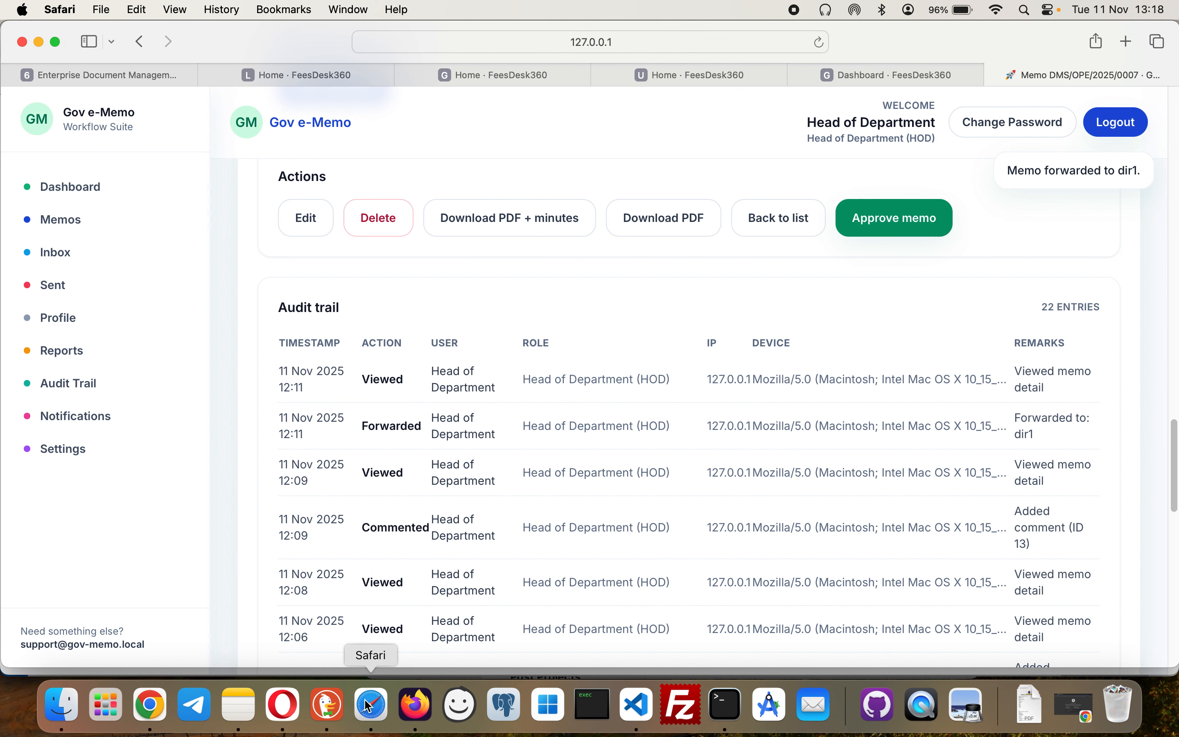
scroll(754, 376, up, 15)
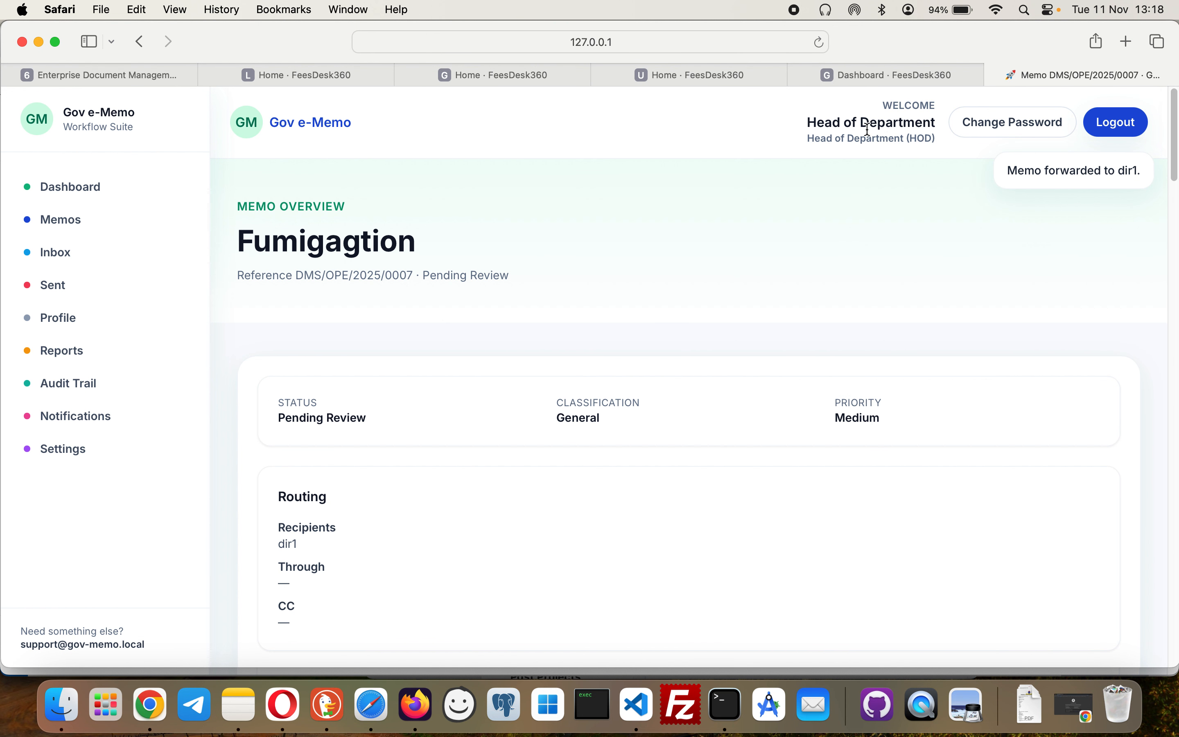
click(85, 188)
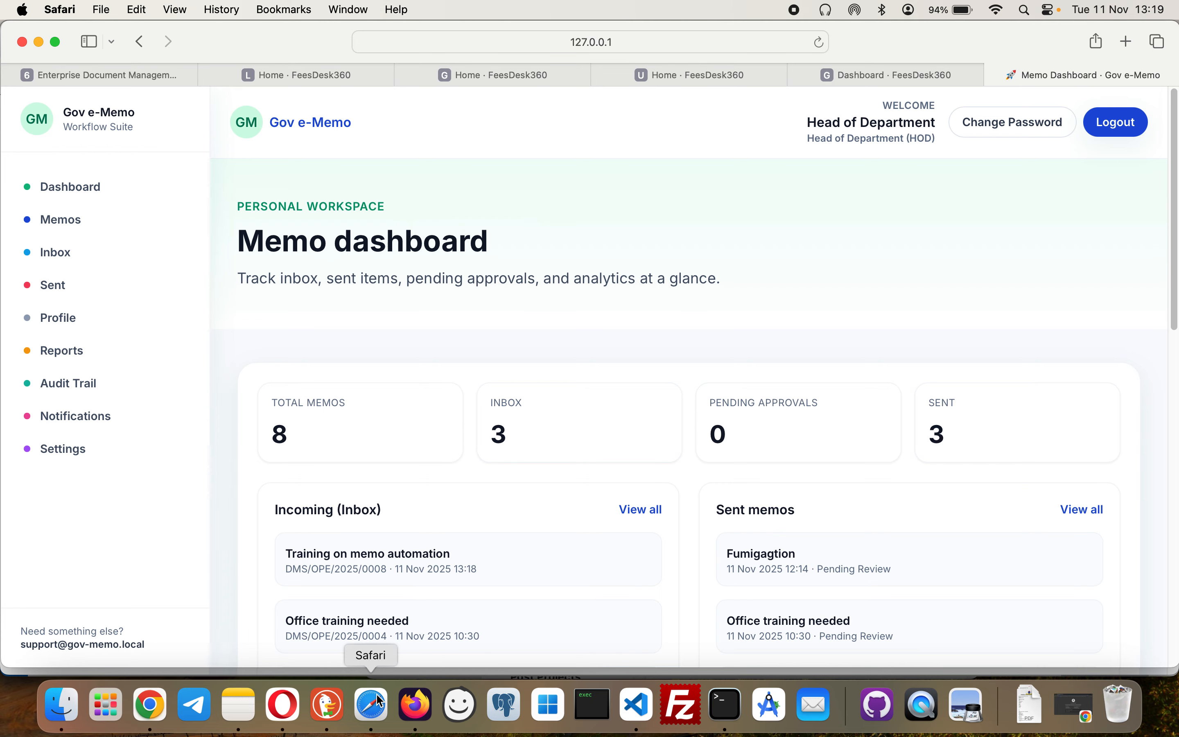
Switch to the Director's session in Firefox, open the dashboard and review the incoming memos, pending approvals, notifications and analytics
click(415, 706)
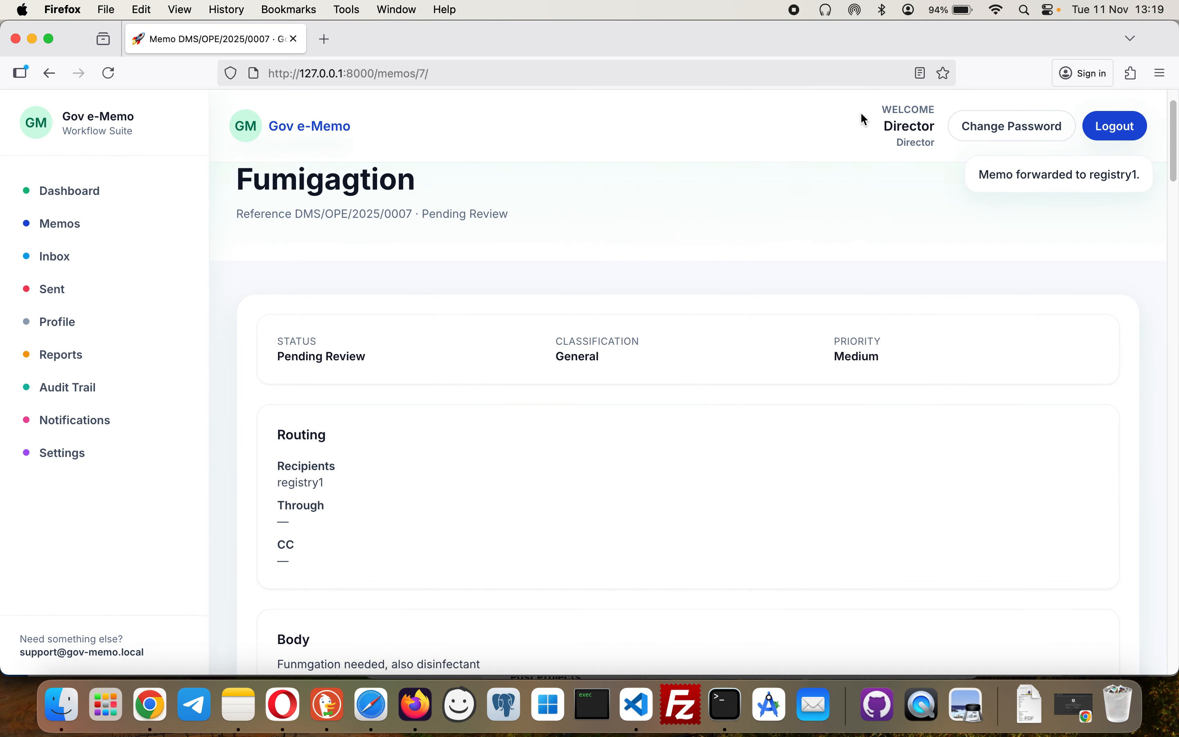
click(72, 198)
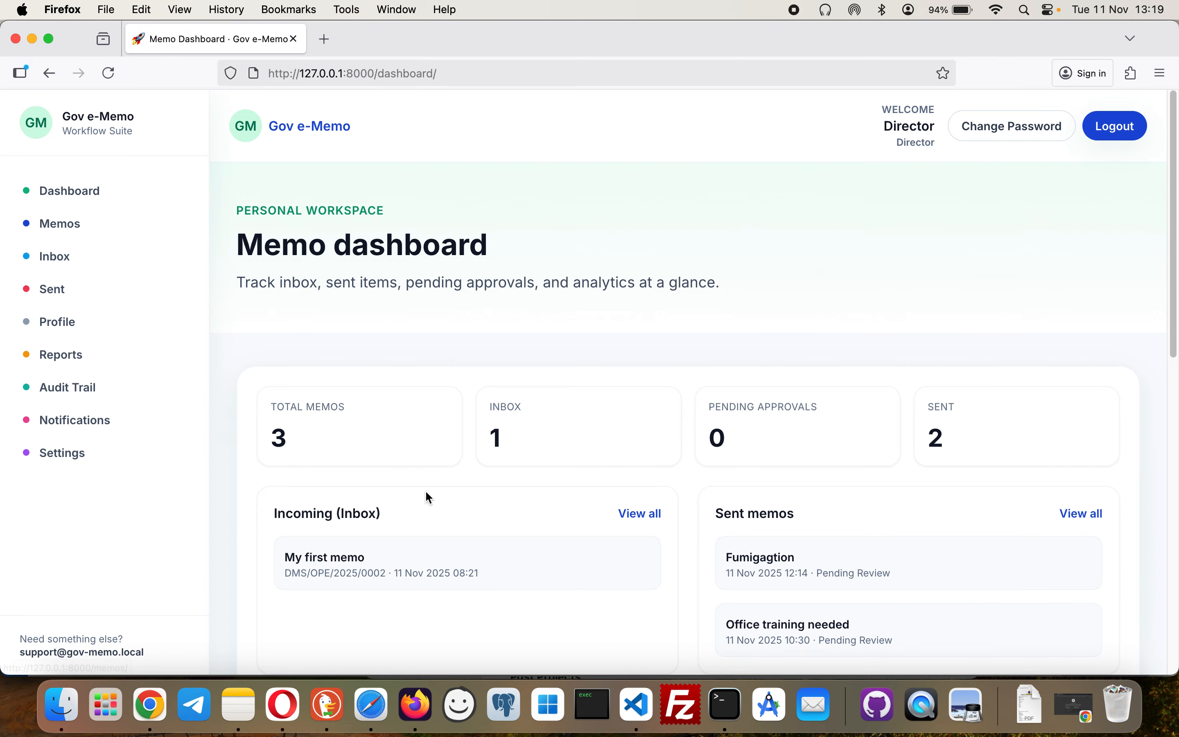
scroll(426, 492, down, 8)
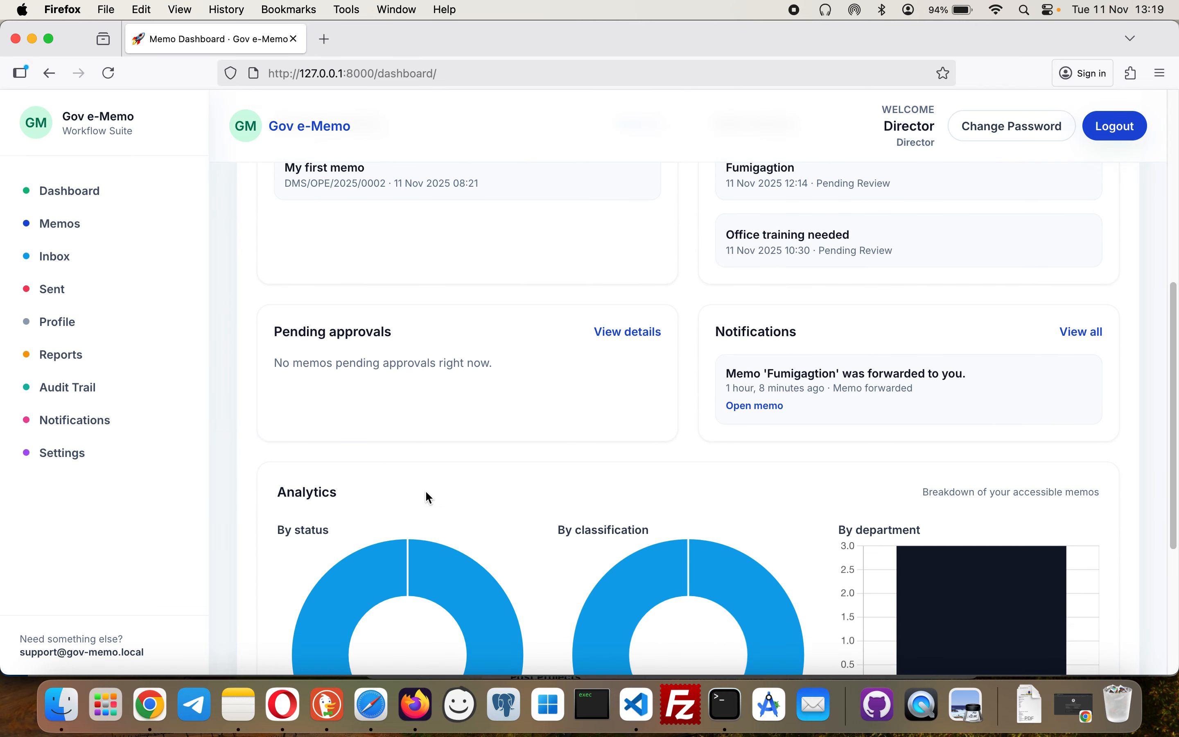
scroll(425, 490, down, 5)
scroll(425, 491, up, 13)
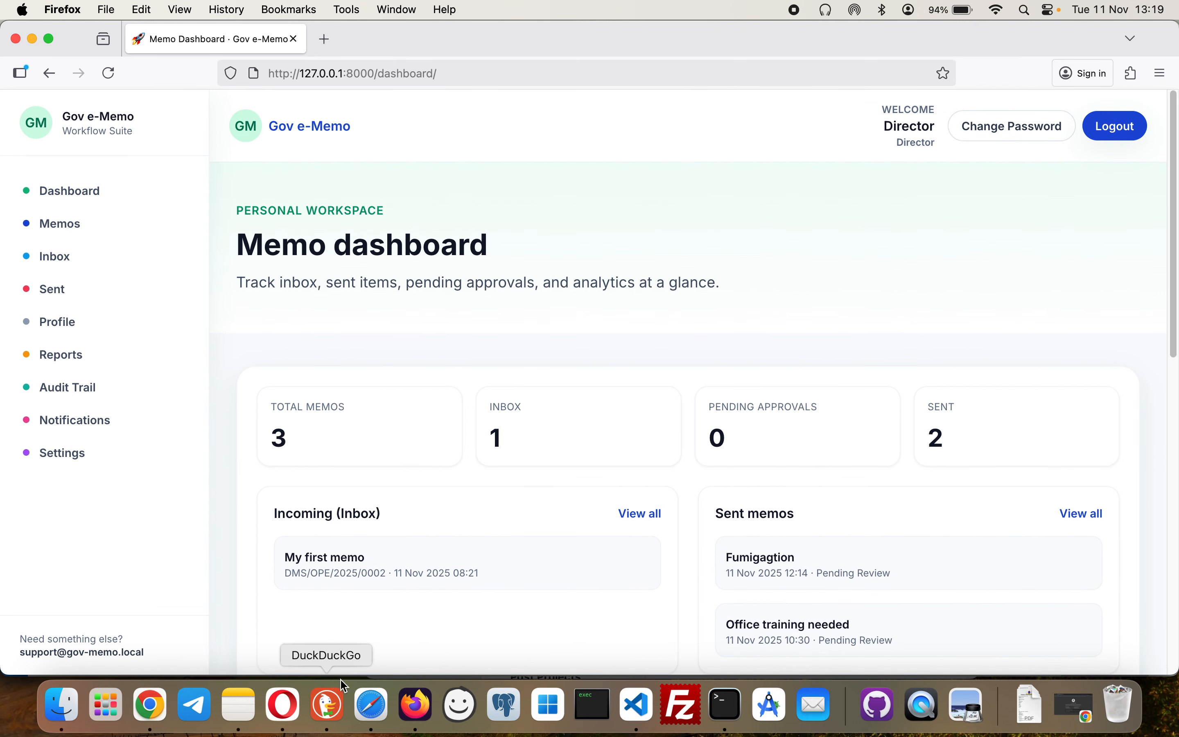
Return to the Head of Department's session in Safari, open the incoming "Training on memo automation" memo and examine its routing, minute sheet, actions and audit trail
click(371, 703)
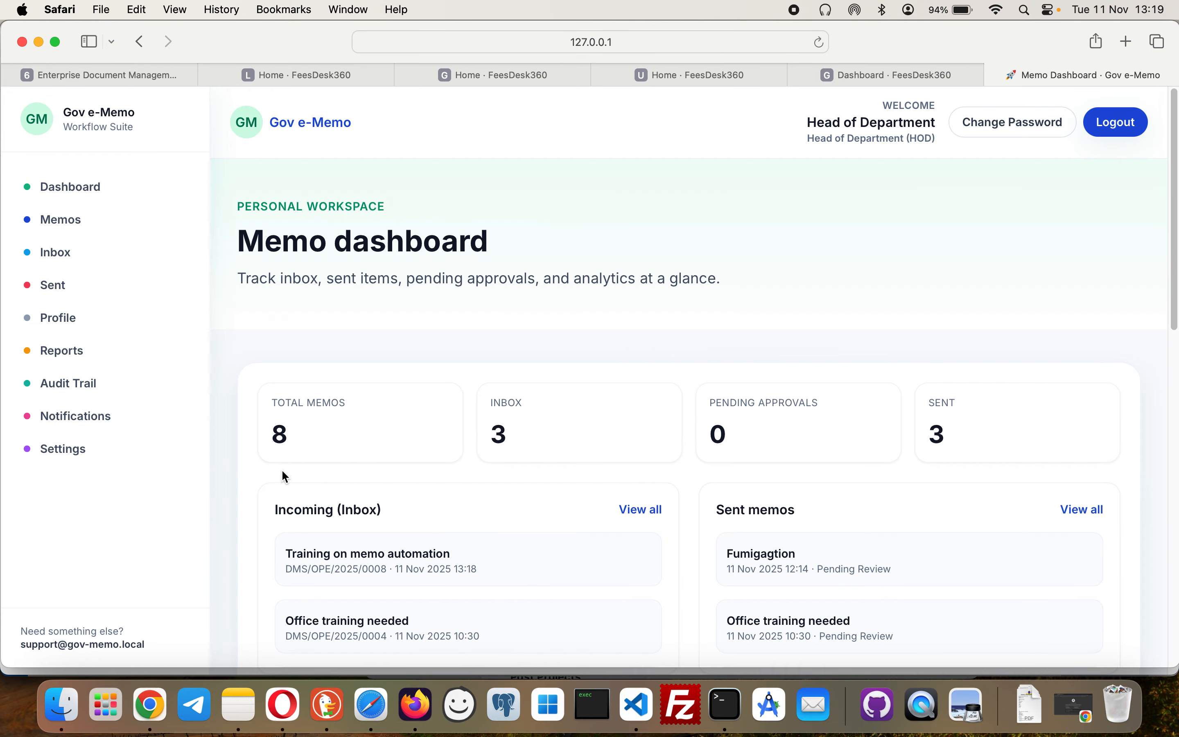
click(390, 556)
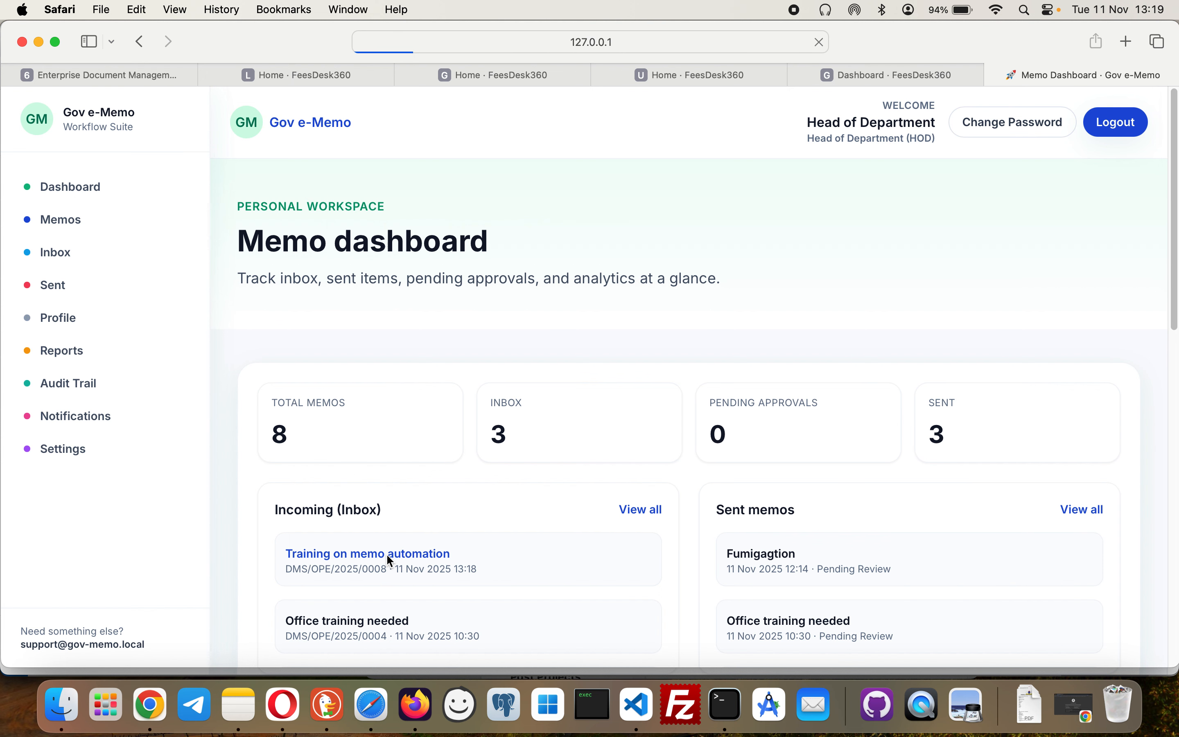
scroll(390, 561, down, 10)
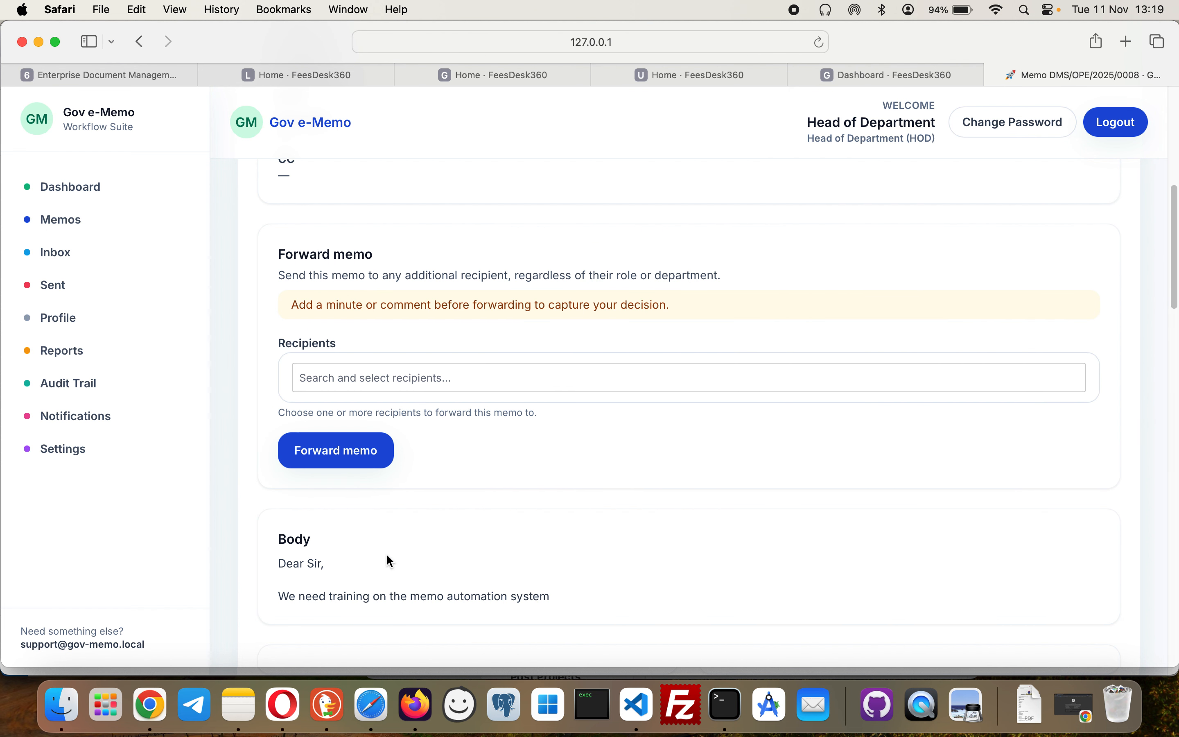
scroll(390, 561, up, 10)
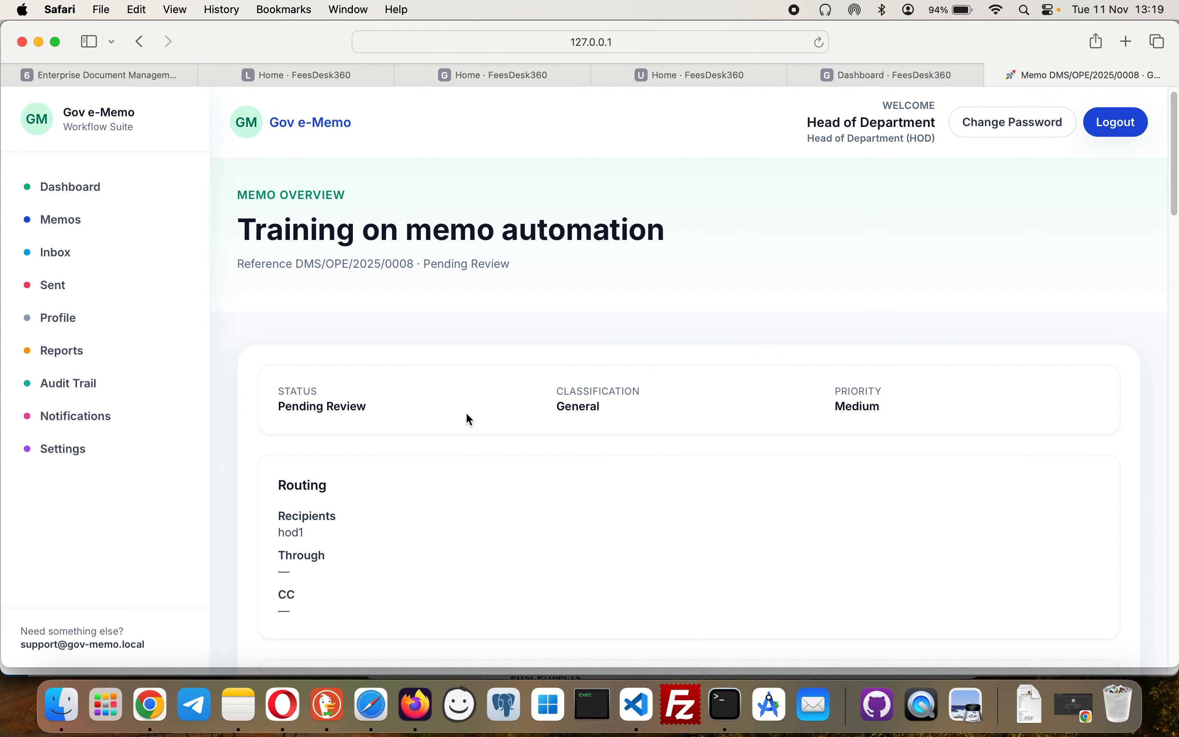
scroll(528, 435, down, 10)
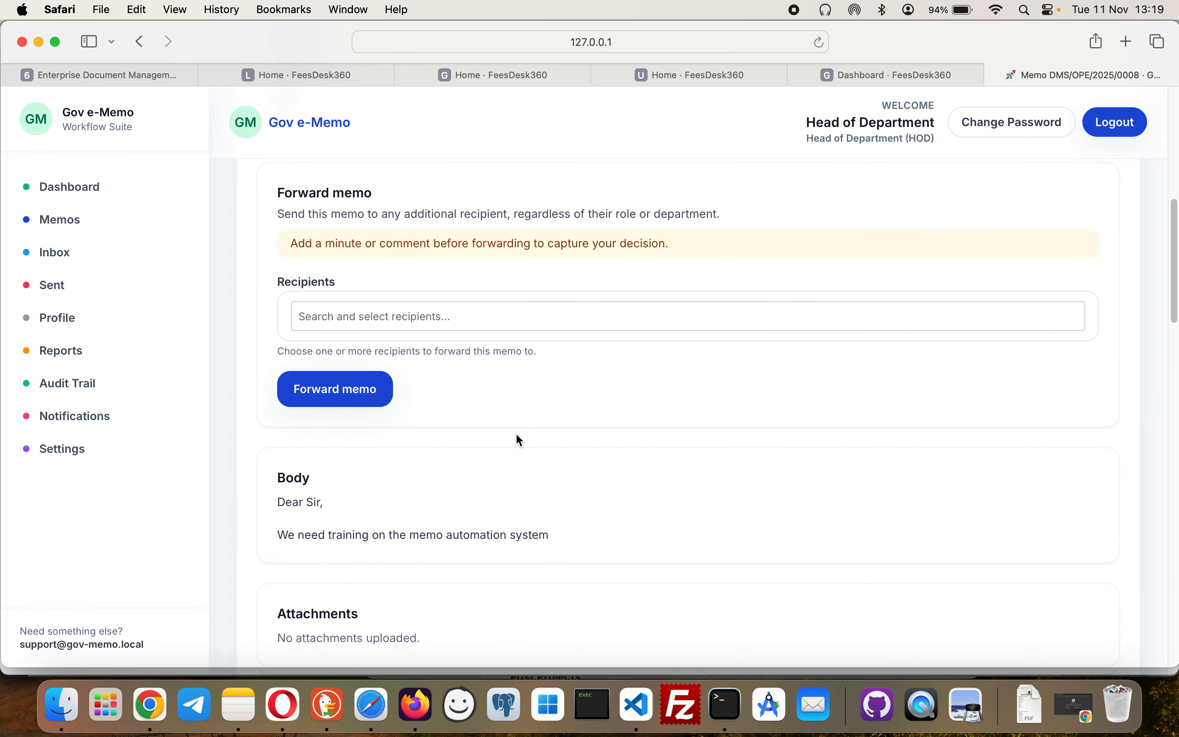
scroll(403, 422, down, 8)
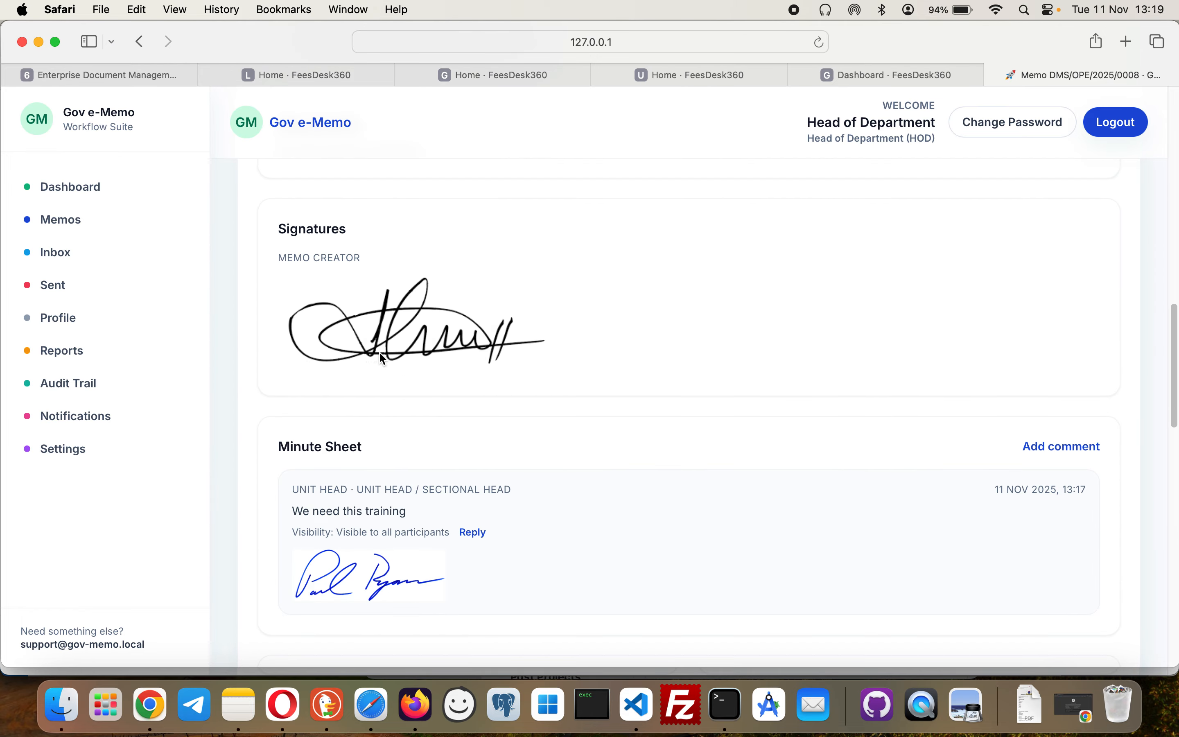
scroll(414, 463, down, 3)
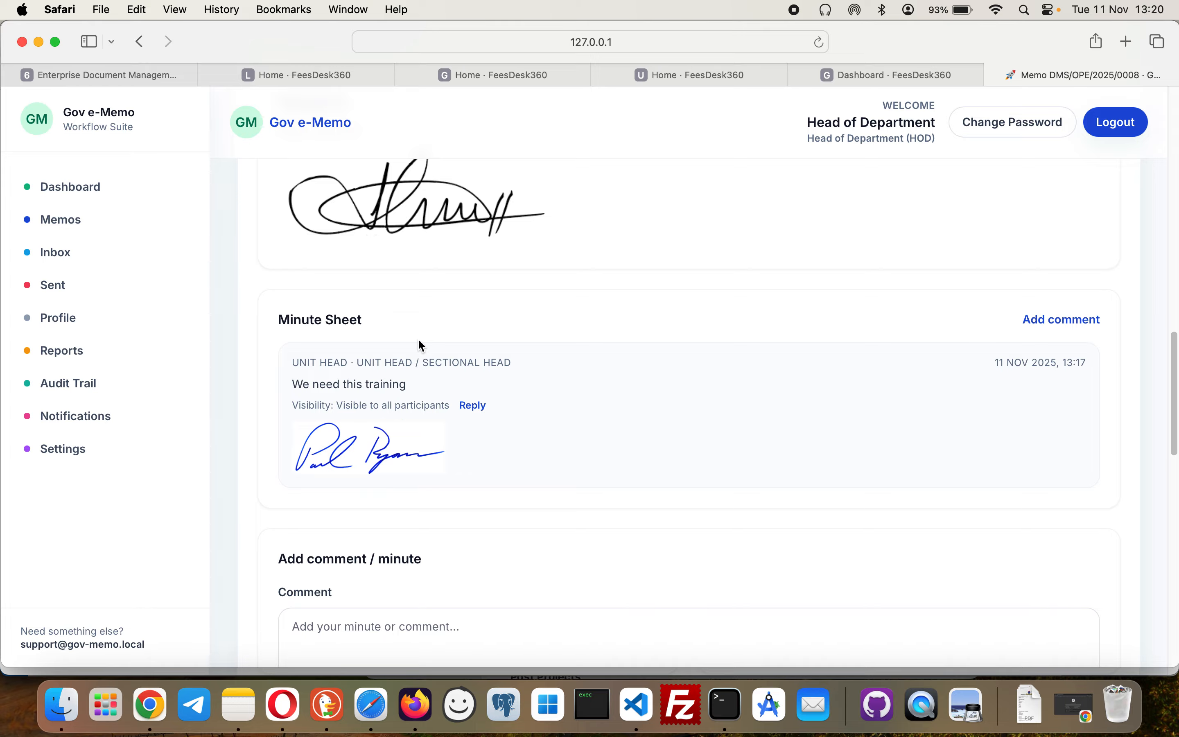
scroll(417, 341, down, 10)
scroll(422, 346, down, 5)
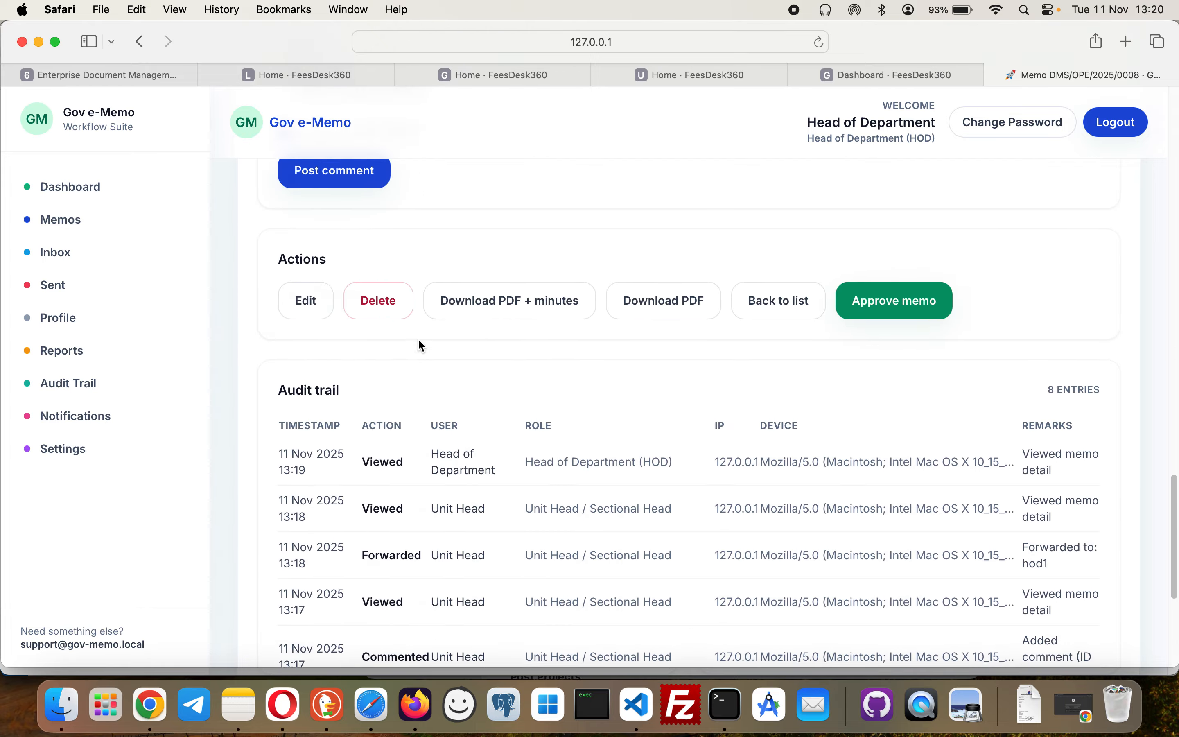
scroll(418, 454, down, 4)
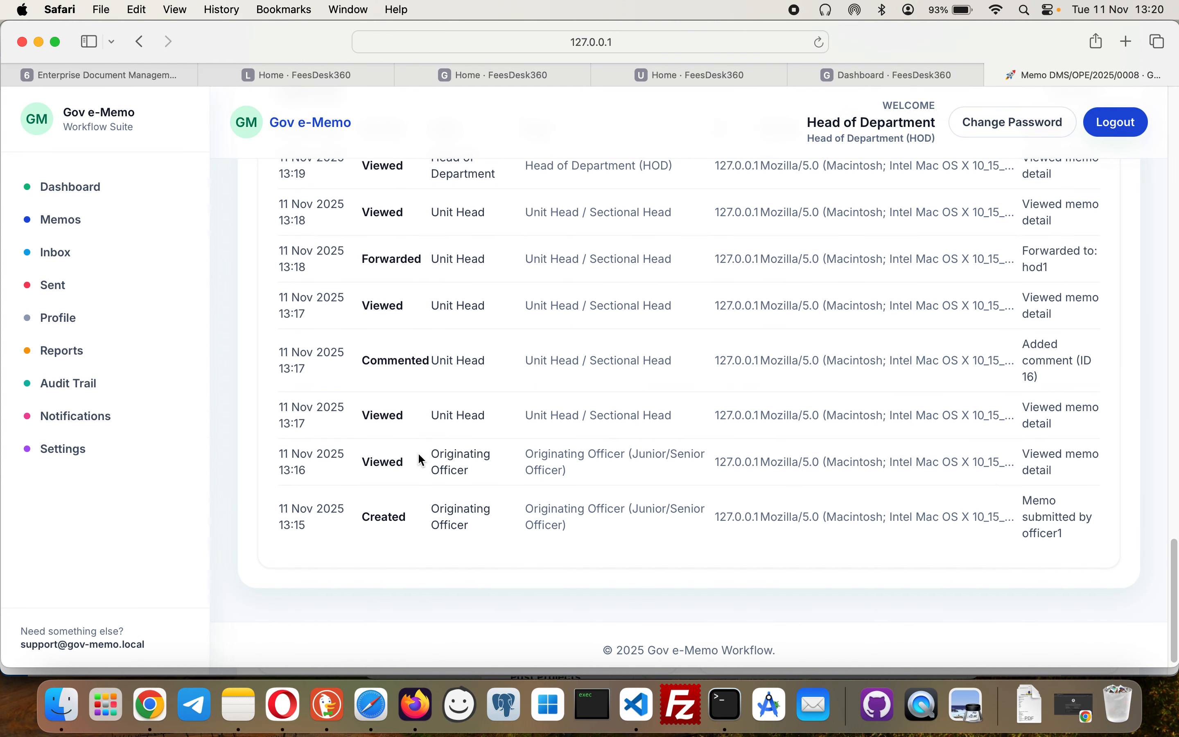
scroll(418, 455, up, 9)
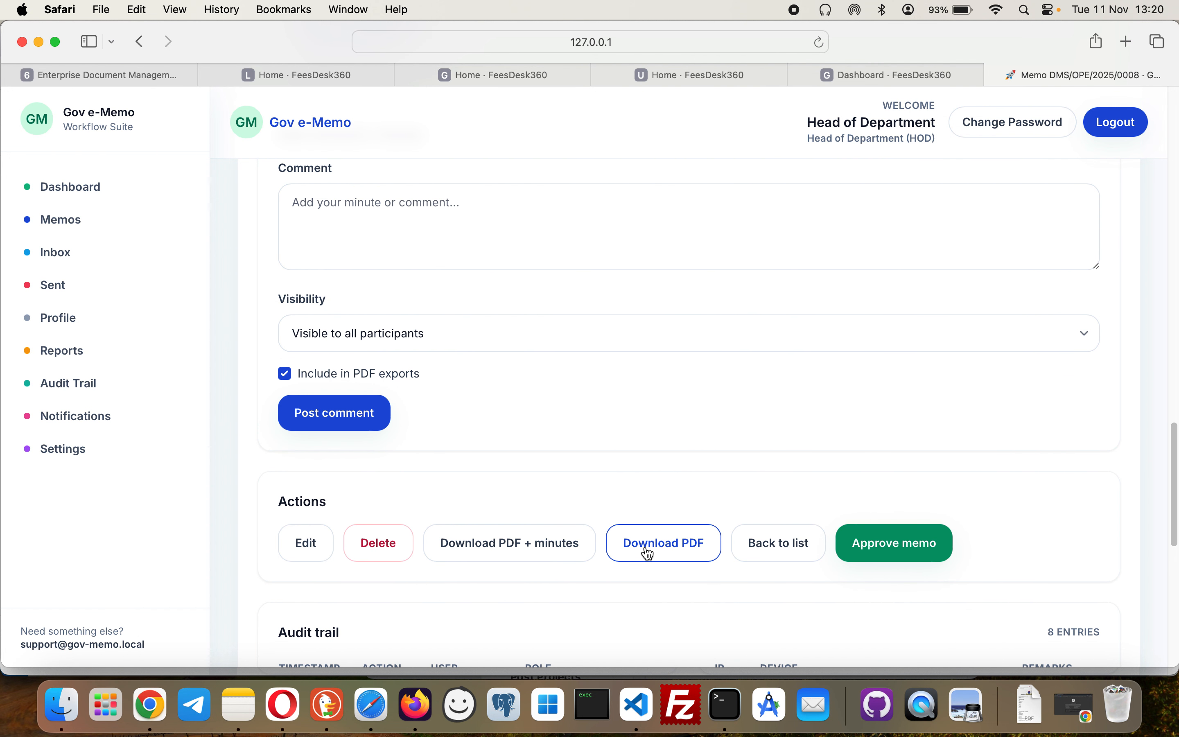
scroll(644, 551, up, 4)
scroll(645, 551, down, 6)
scroll(649, 551, up, 5)
scroll(648, 551, down, 6)
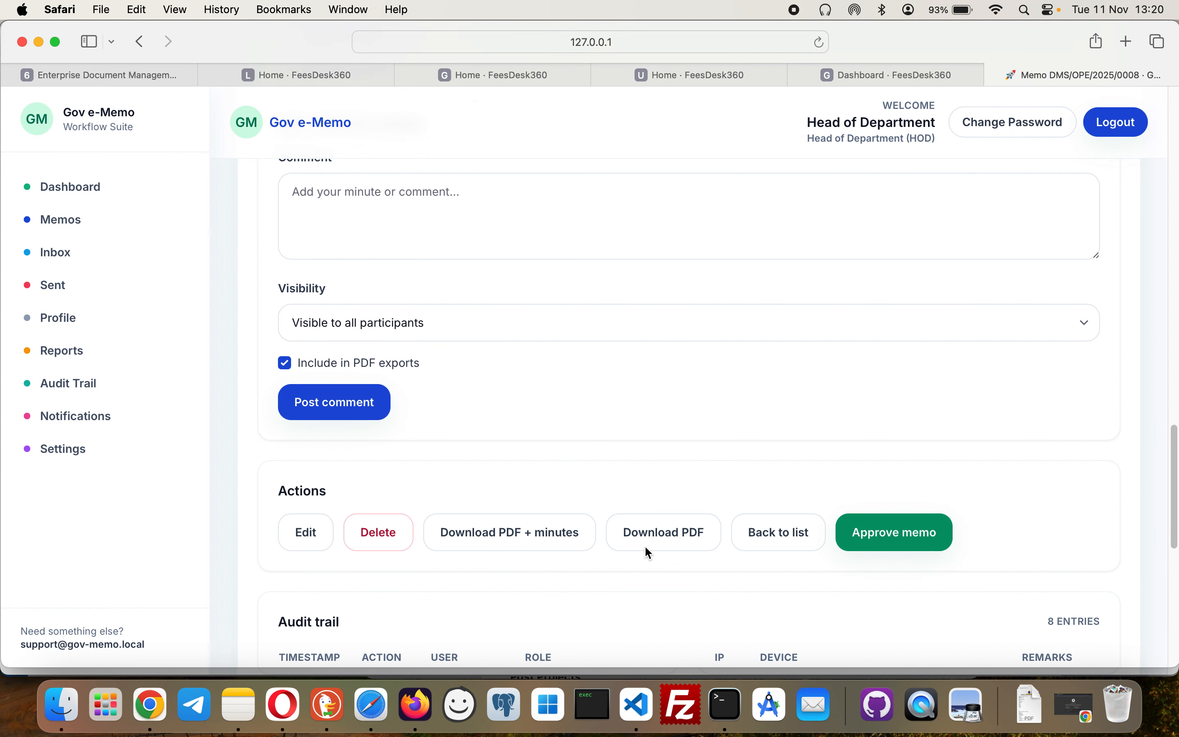
Post the comment "Director, kindly consider this" on the memo's minute sheet, visible to all participants
scroll(762, 385, up, 10)
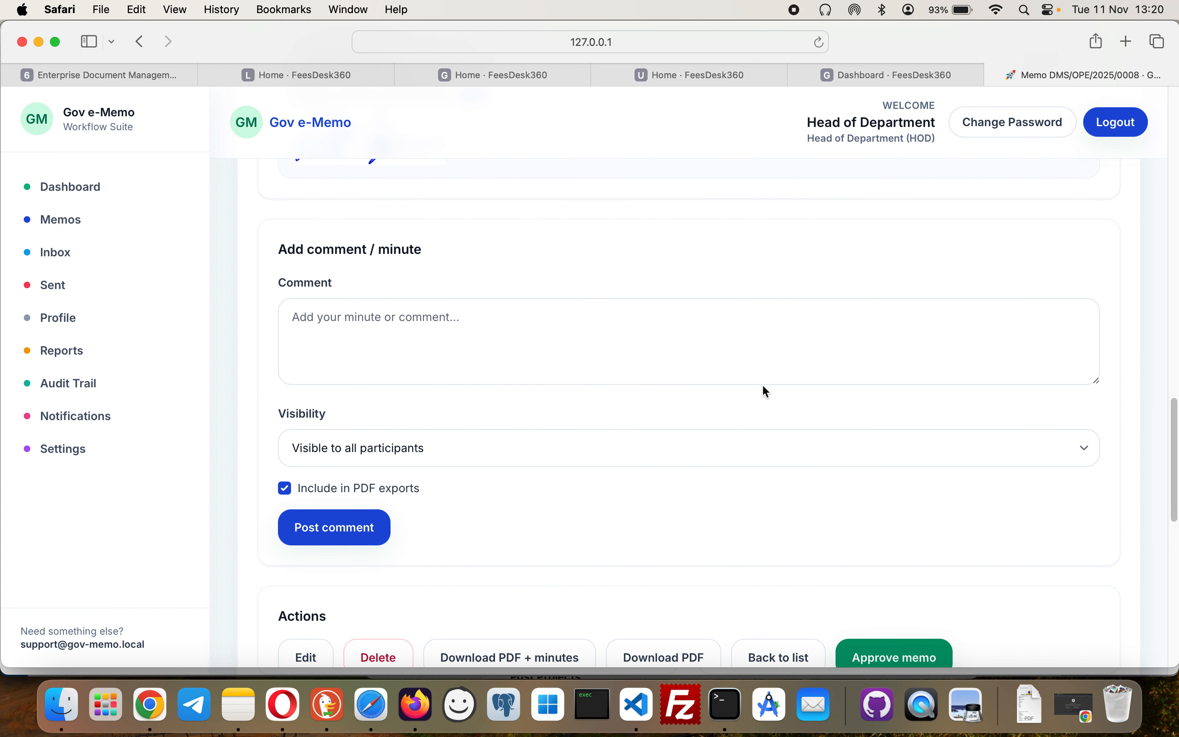
scroll(764, 386, down, 4)
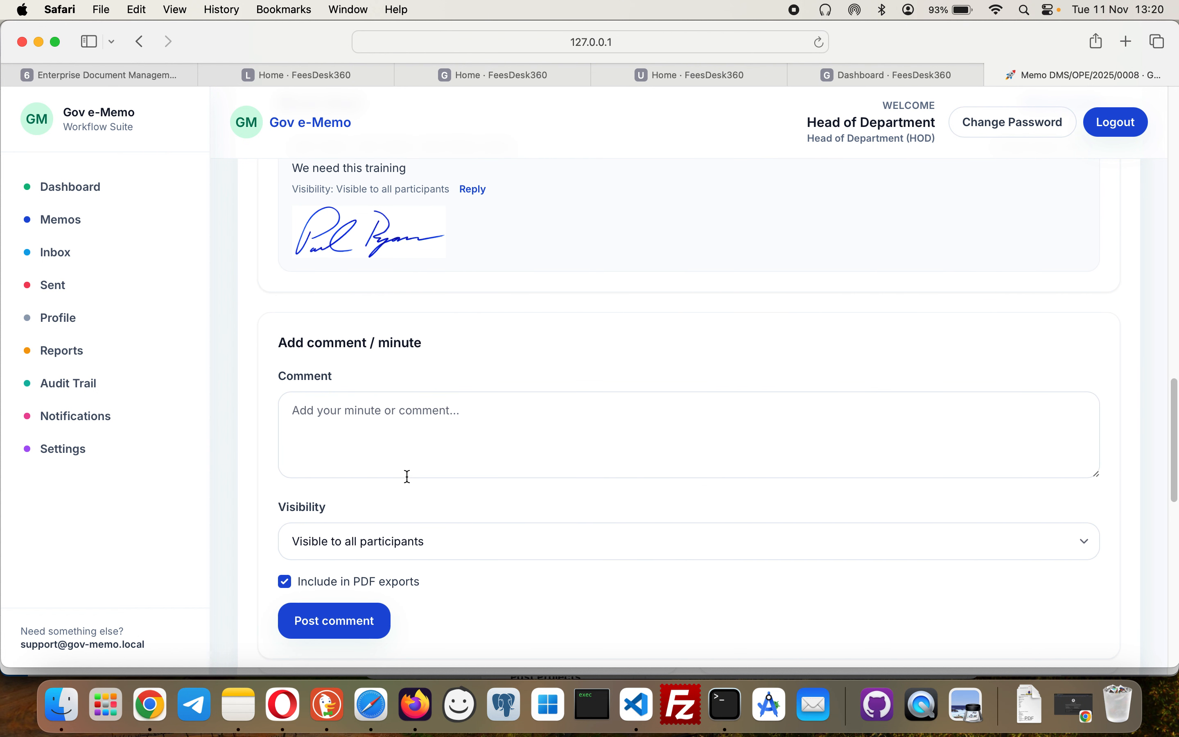
click(382, 430)
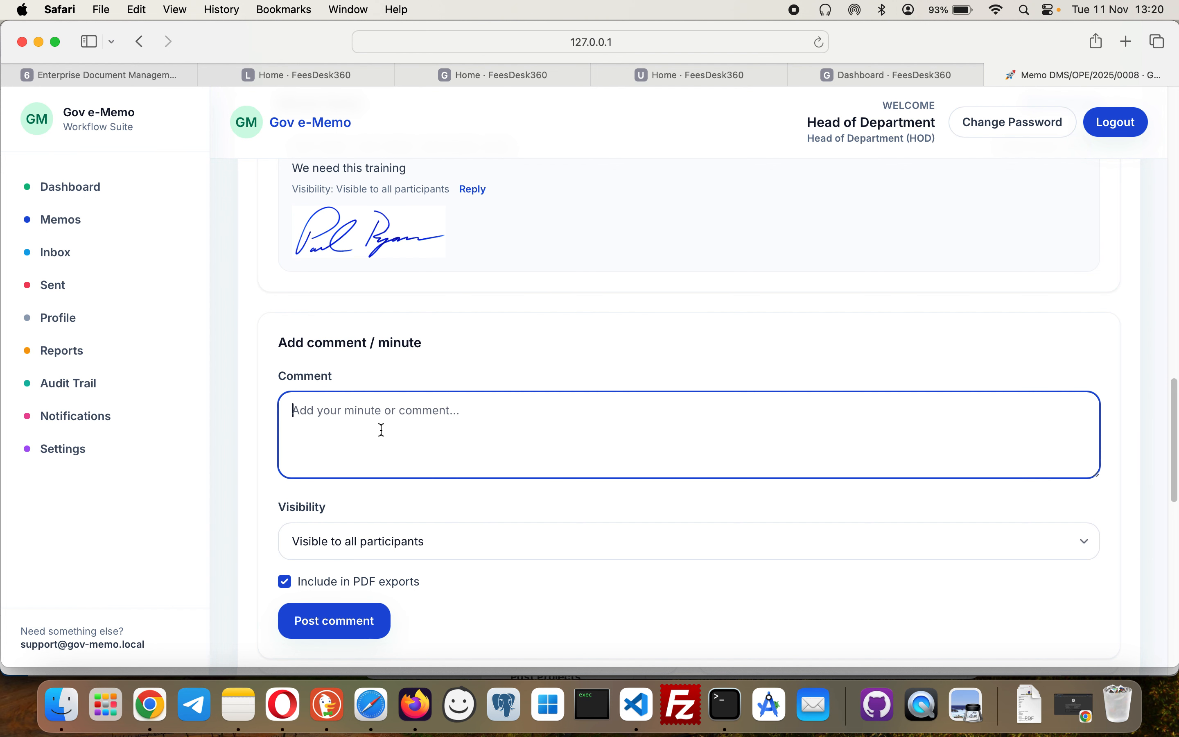
text(HOD pls)
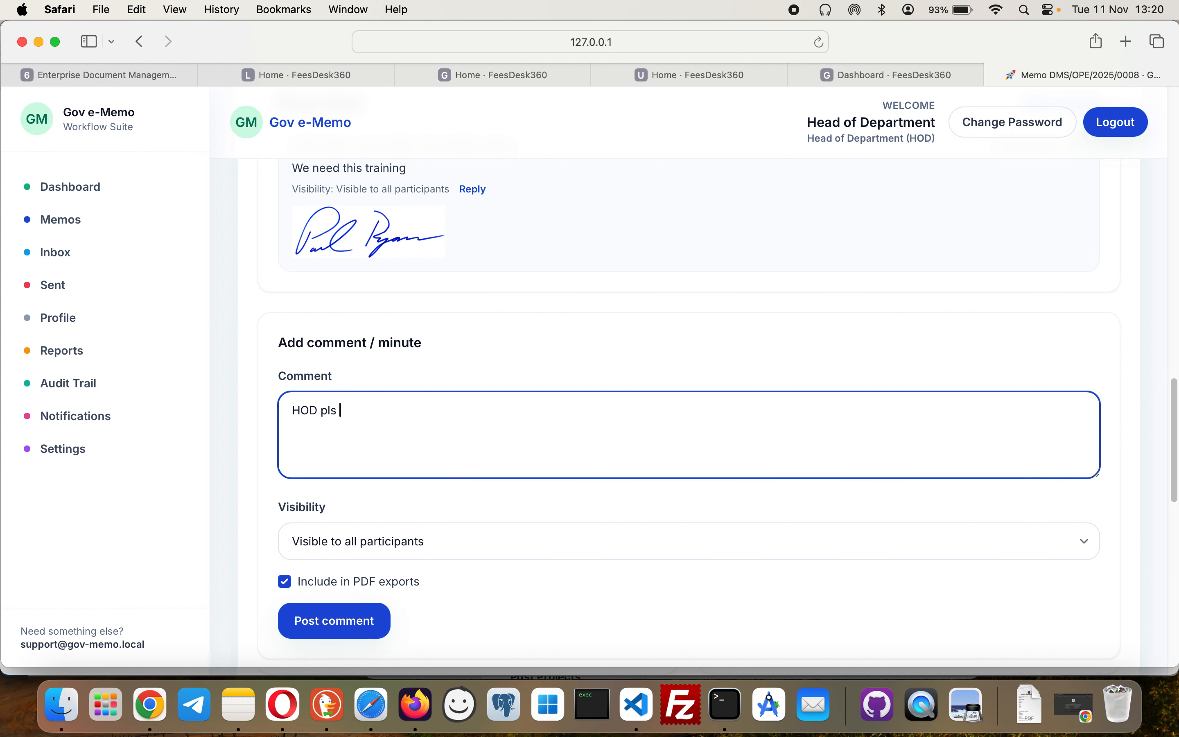
key(BackSpace)
key(BackSpace)
key(BackSpace)
key(BackSpace)
key(BackSpace)
key(BackSpace)
key(BackSpace)
key(BackSpace)
text(Director)
key(BackSpace)
text(, kindly co)
text(nc)
key(BackSpace)
text(sider this)
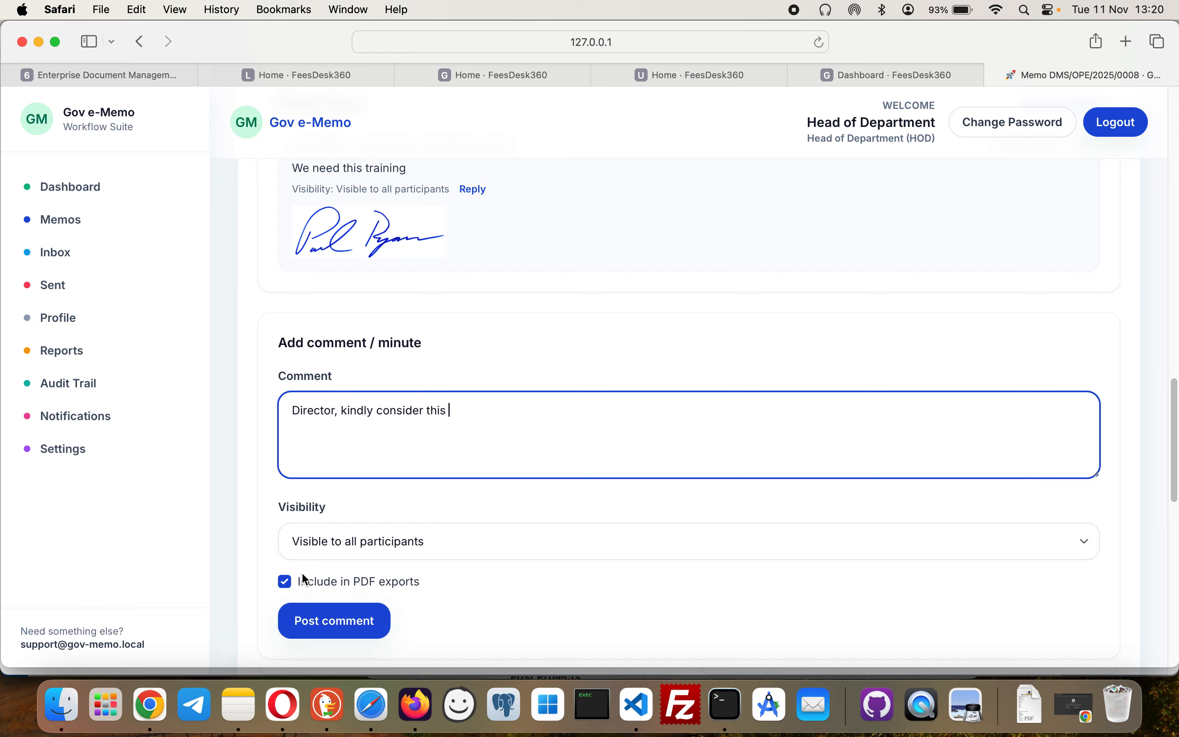
click(318, 625)
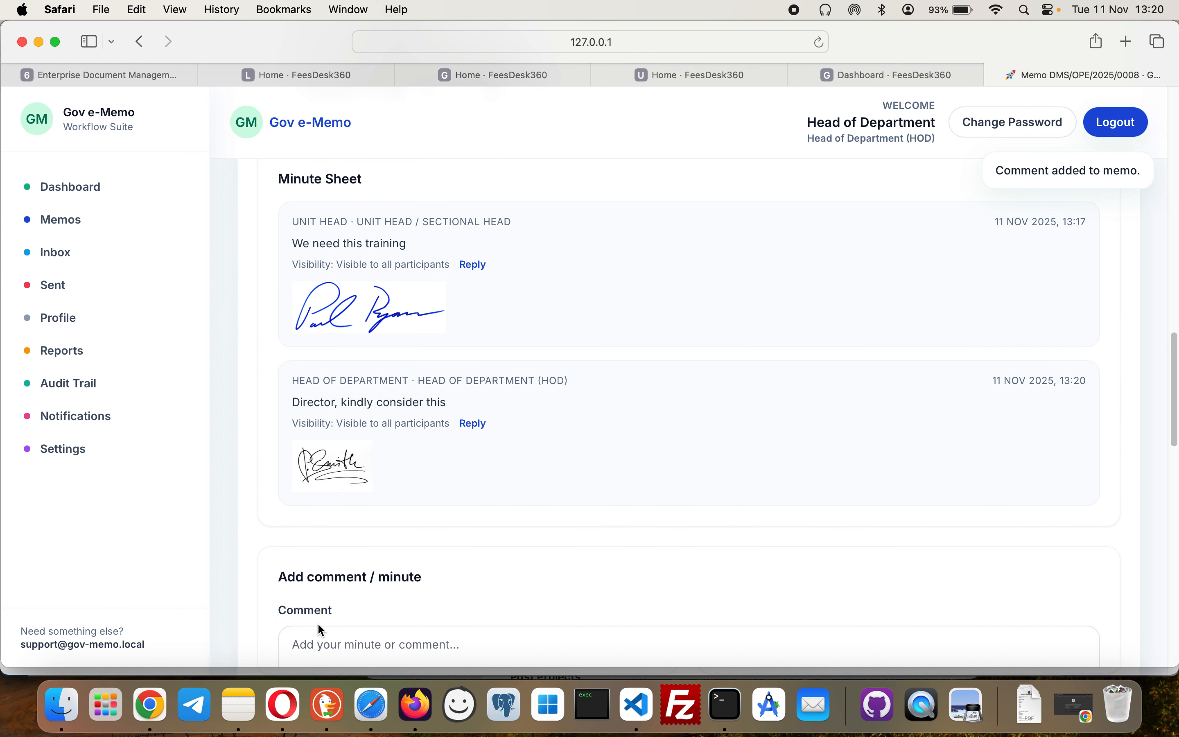
Examine the memo's minute sheet with both comments, its forwarding section, routing, available actions and audit trail
scroll(383, 465, up, 5)
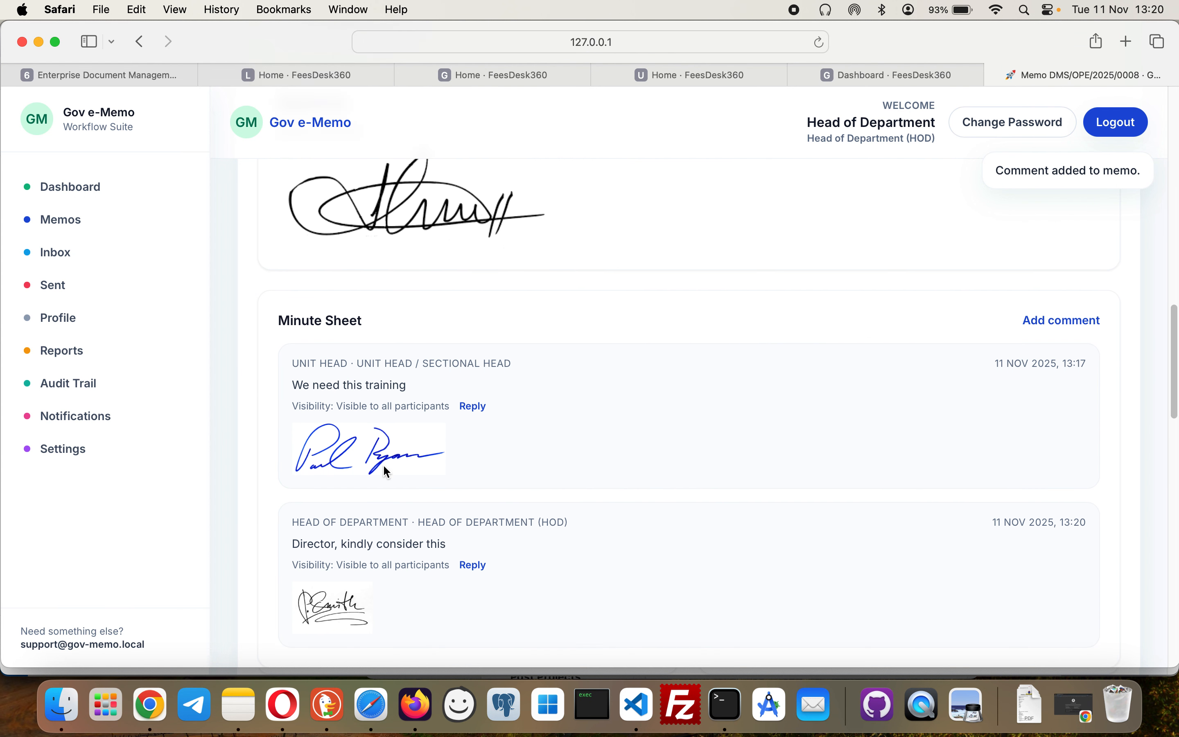
scroll(383, 465, up, 15)
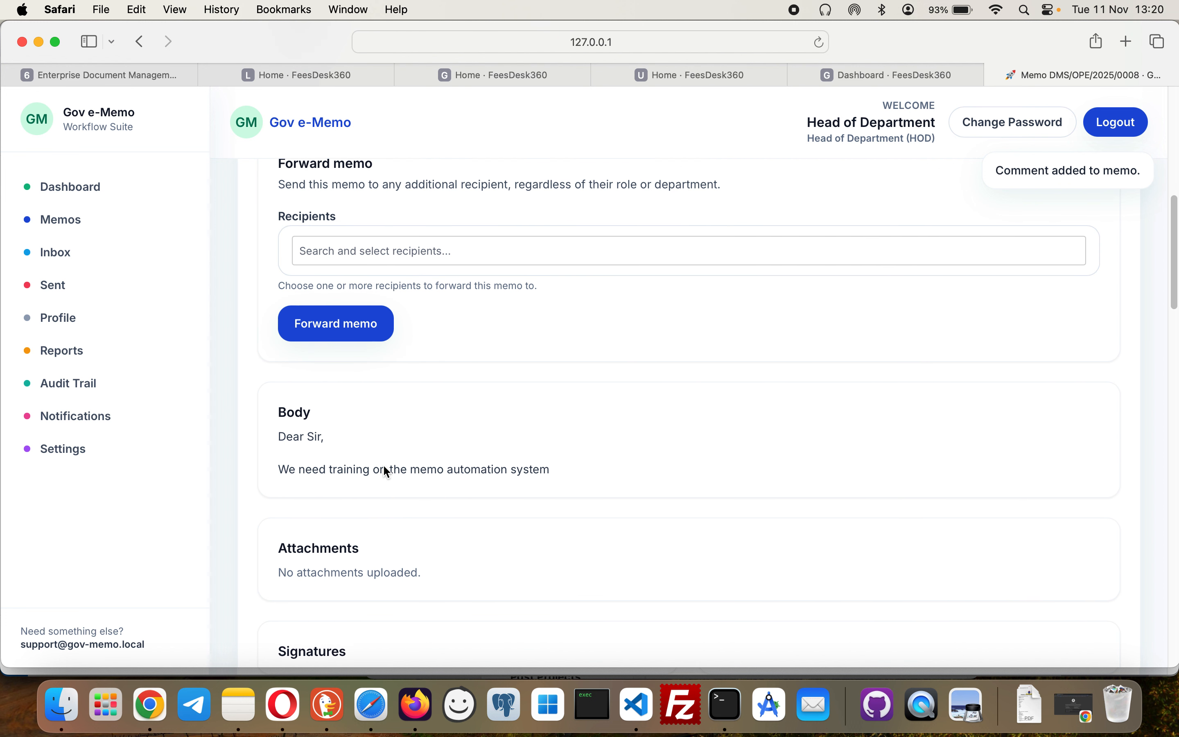
scroll(384, 466, up, 8)
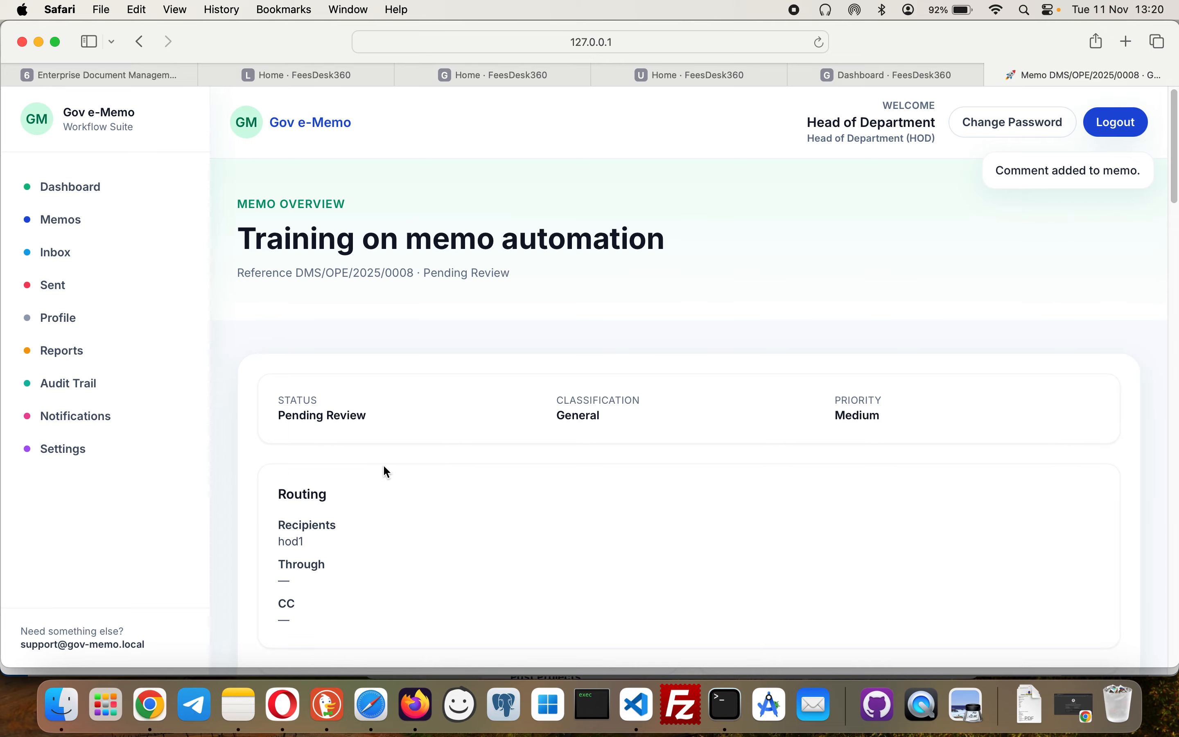
scroll(384, 467, down, 20)
scroll(383, 467, down, 20)
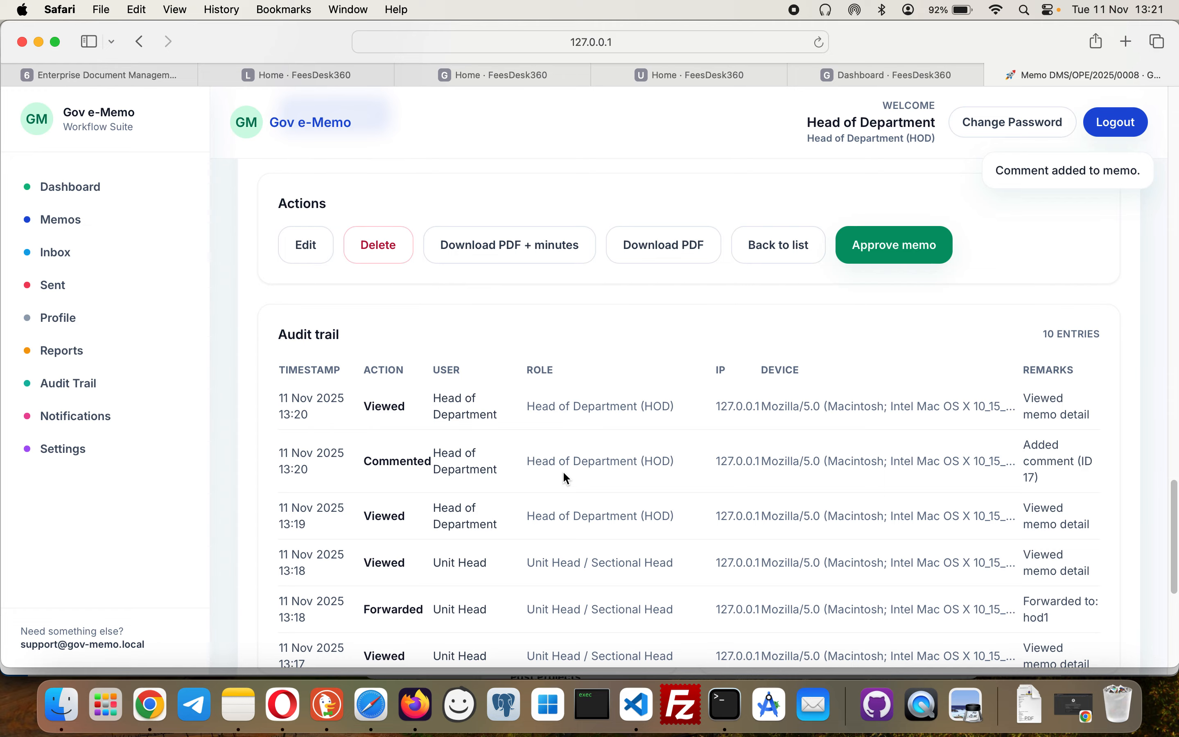
Try to forward the memo to the Managing Director as the only recipient
scroll(564, 473, up, 20)
scroll(563, 474, up, 3)
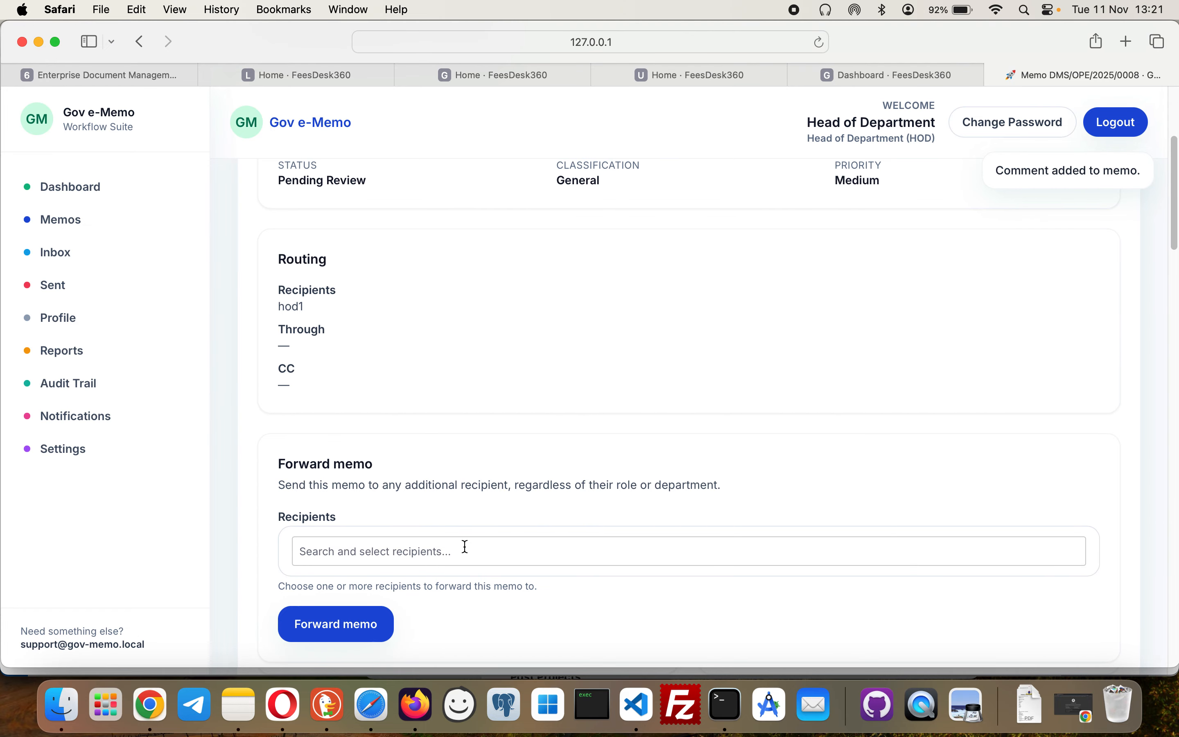
click(466, 547)
scroll(466, 547, down, 6)
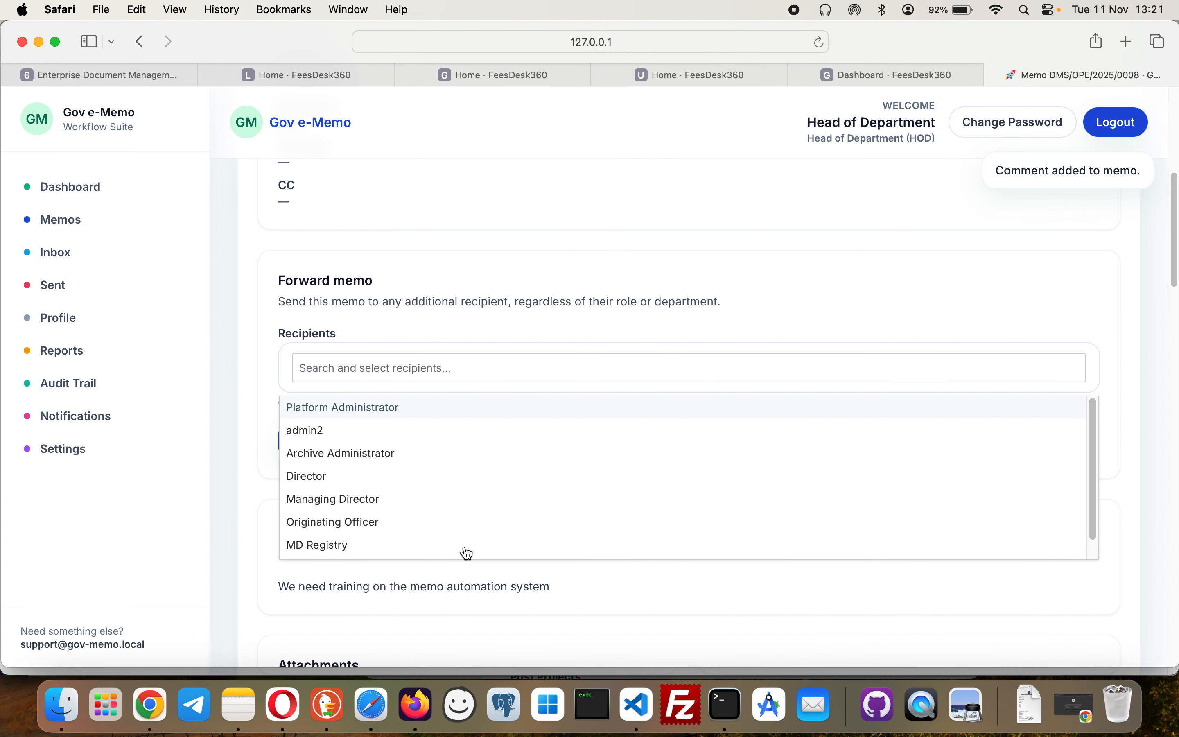
click(321, 476)
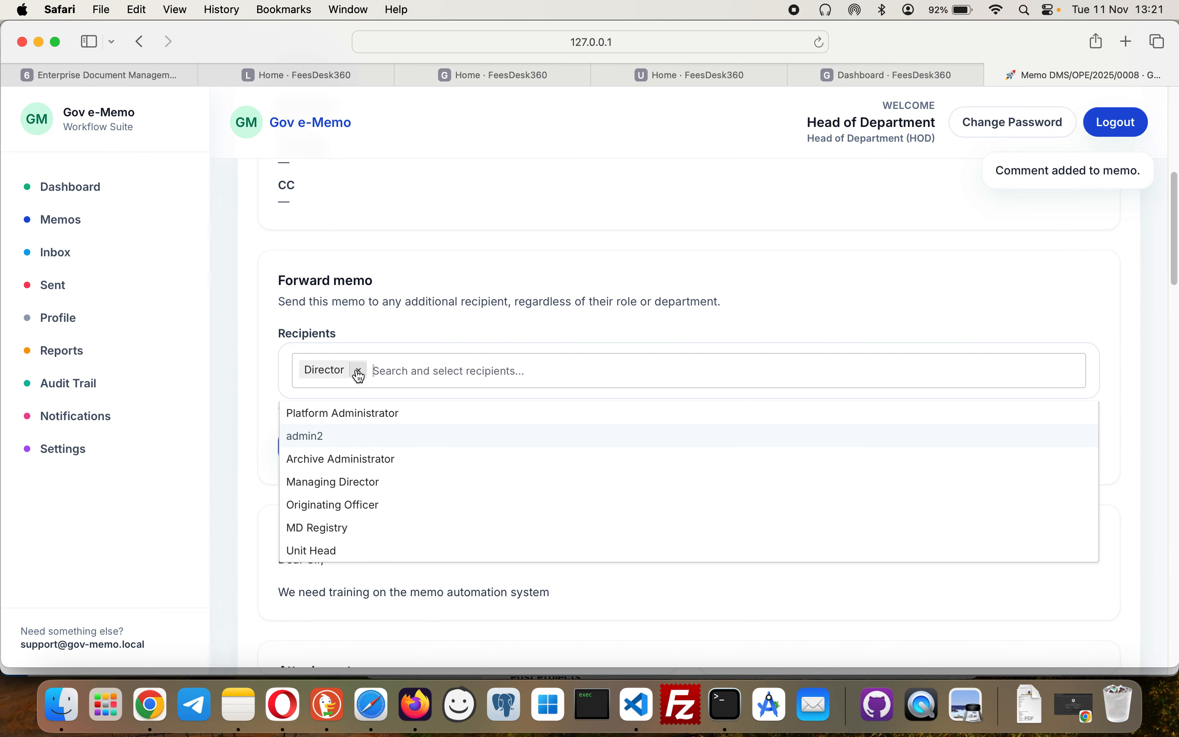
key(BackSpace)
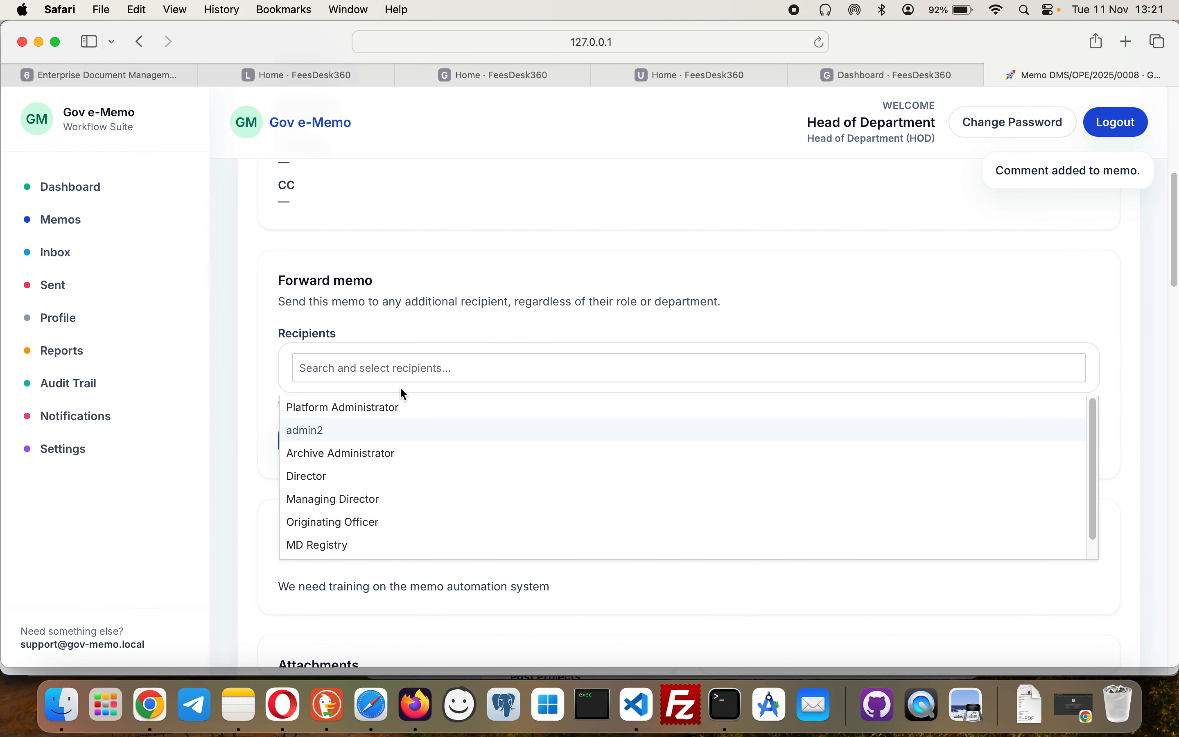
click(343, 499)
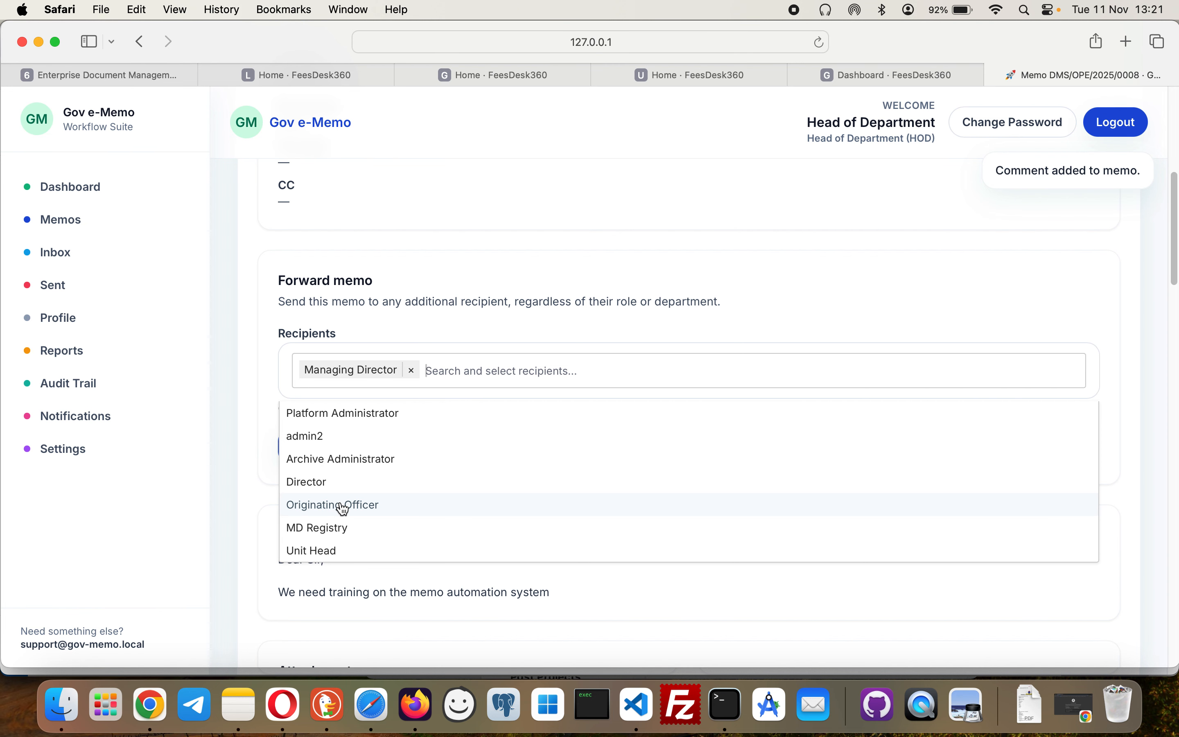
scroll(424, 346, down, 5)
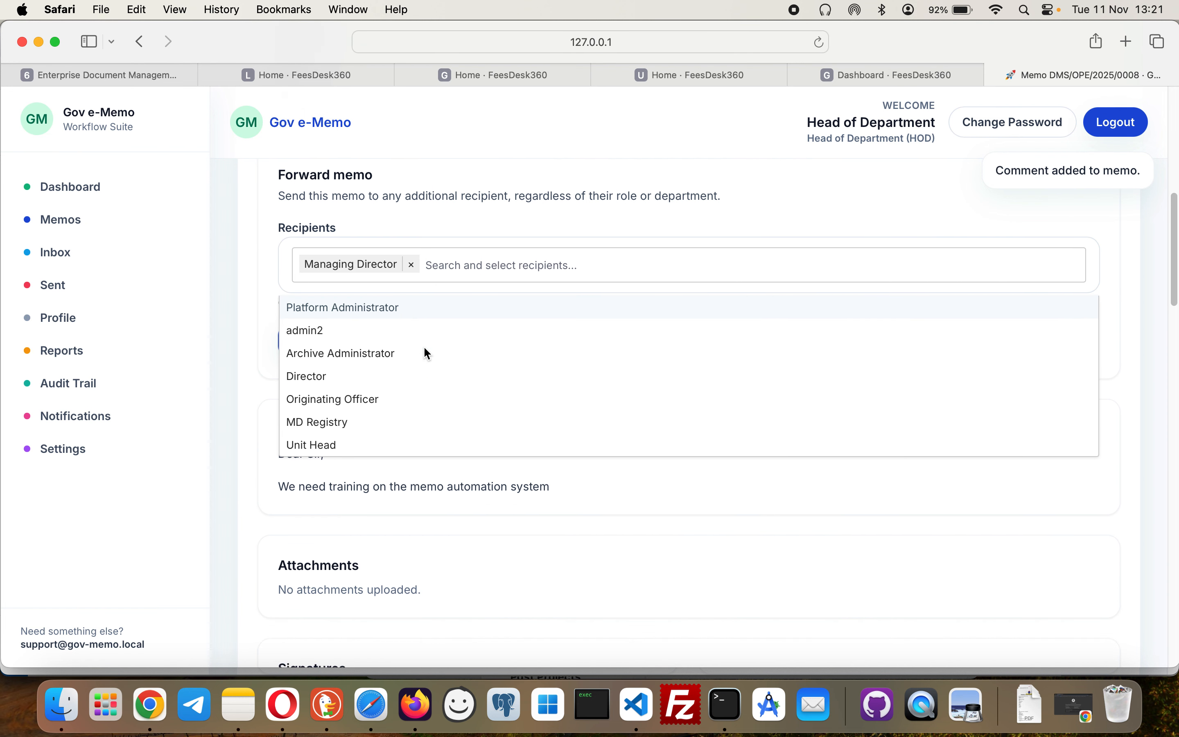
click(660, 442)
scroll(423, 278, up, 5)
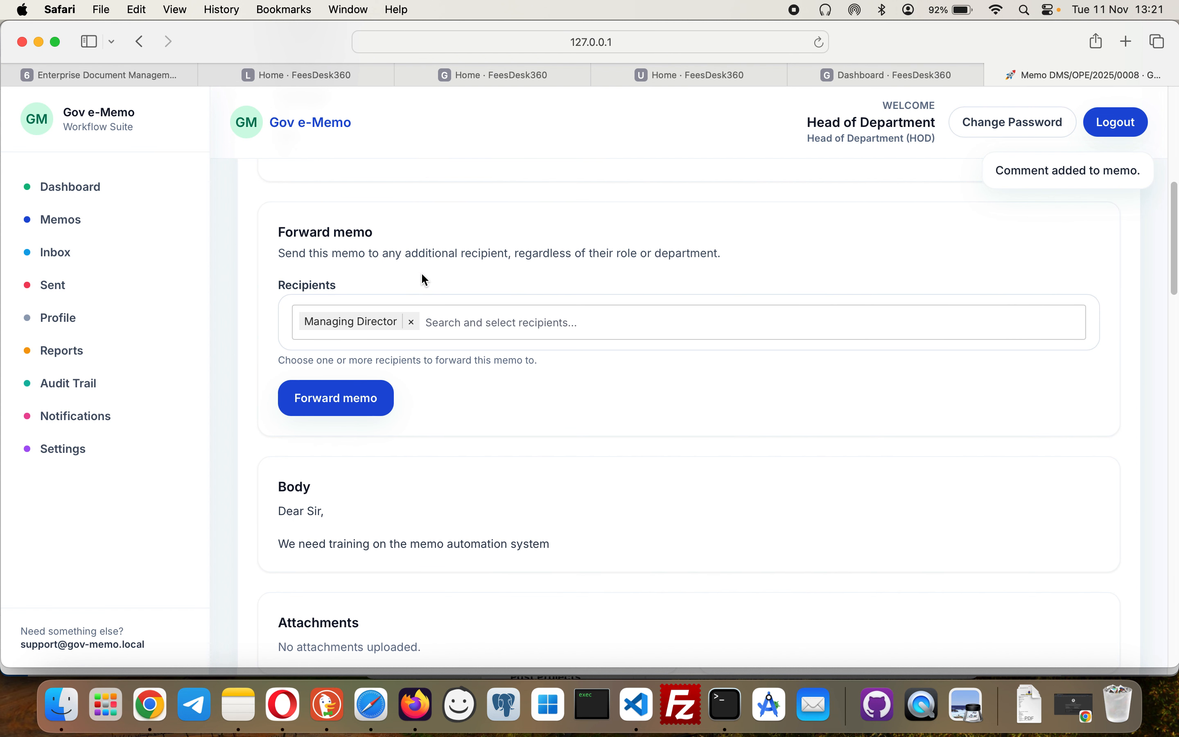
click(351, 450)
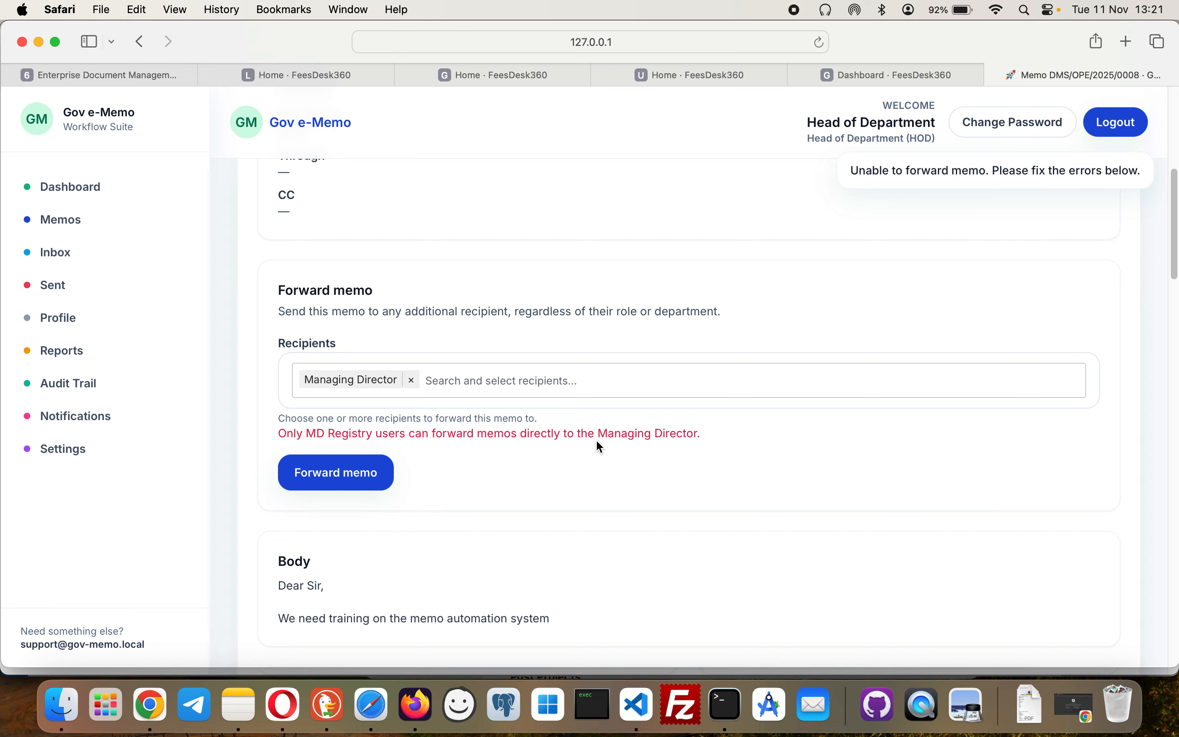
Replace the Managing Director with the Director as recipient and forward the memo
click(412, 381)
click(367, 372)
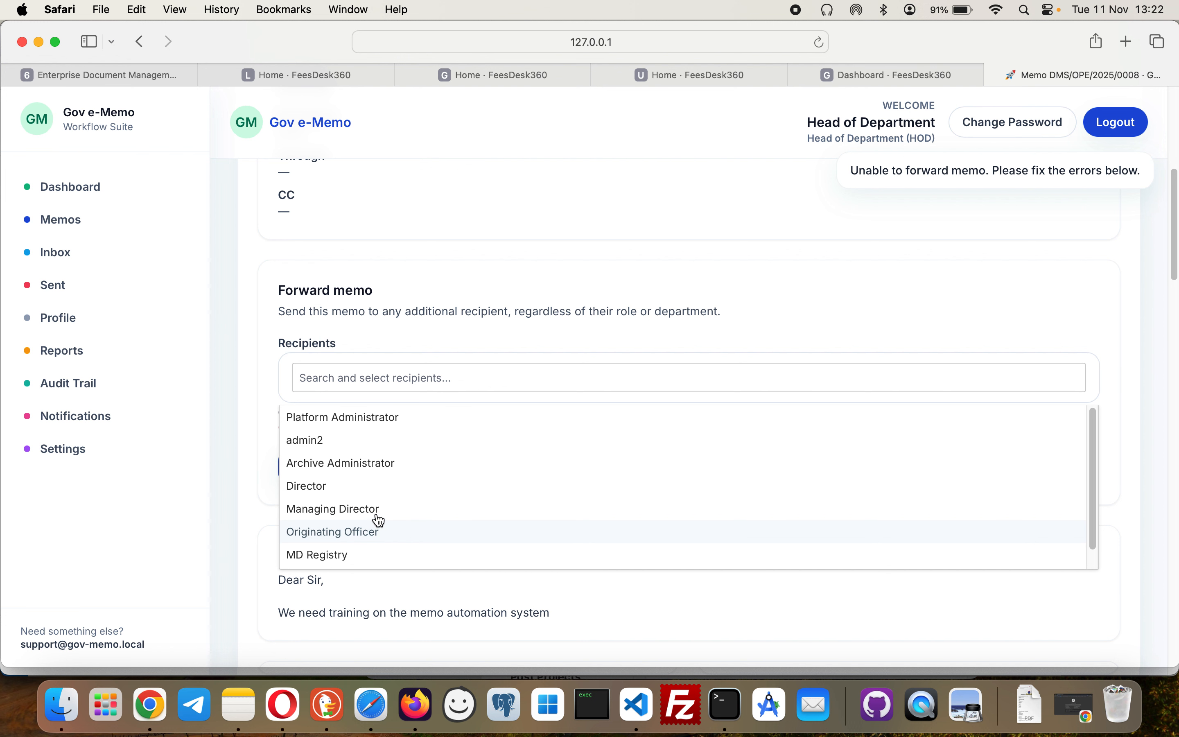
click(328, 487)
click(573, 344)
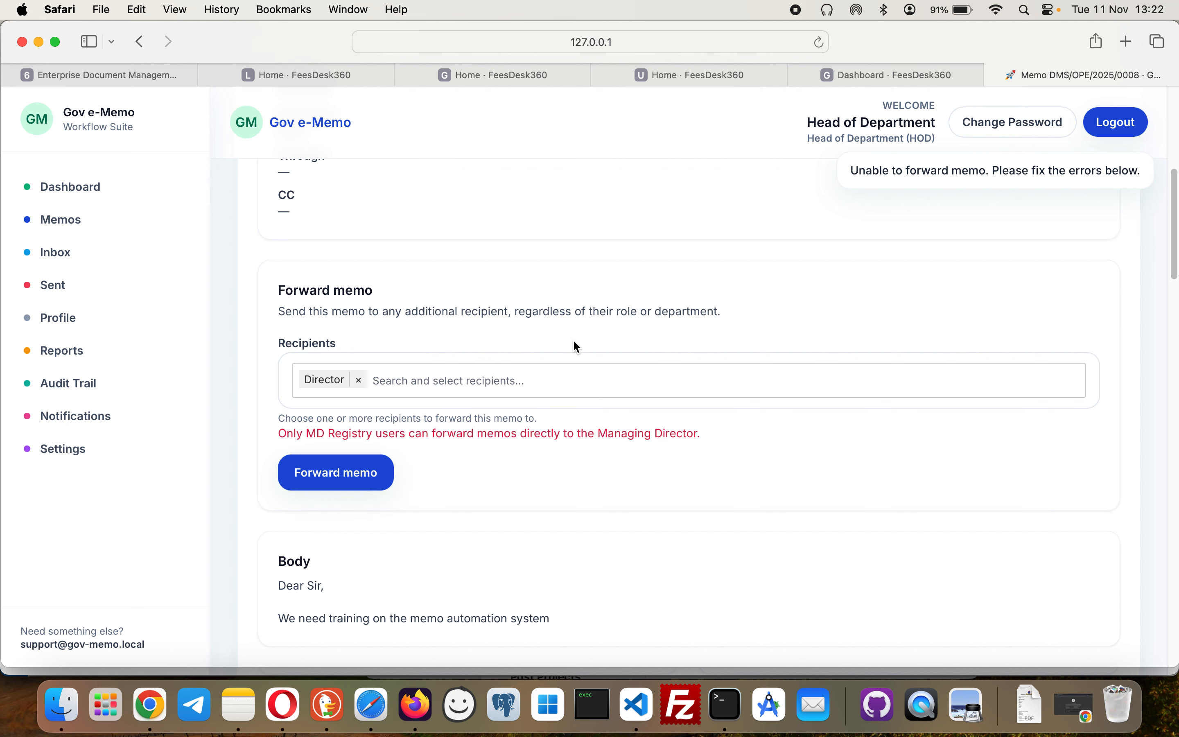
click(346, 489)
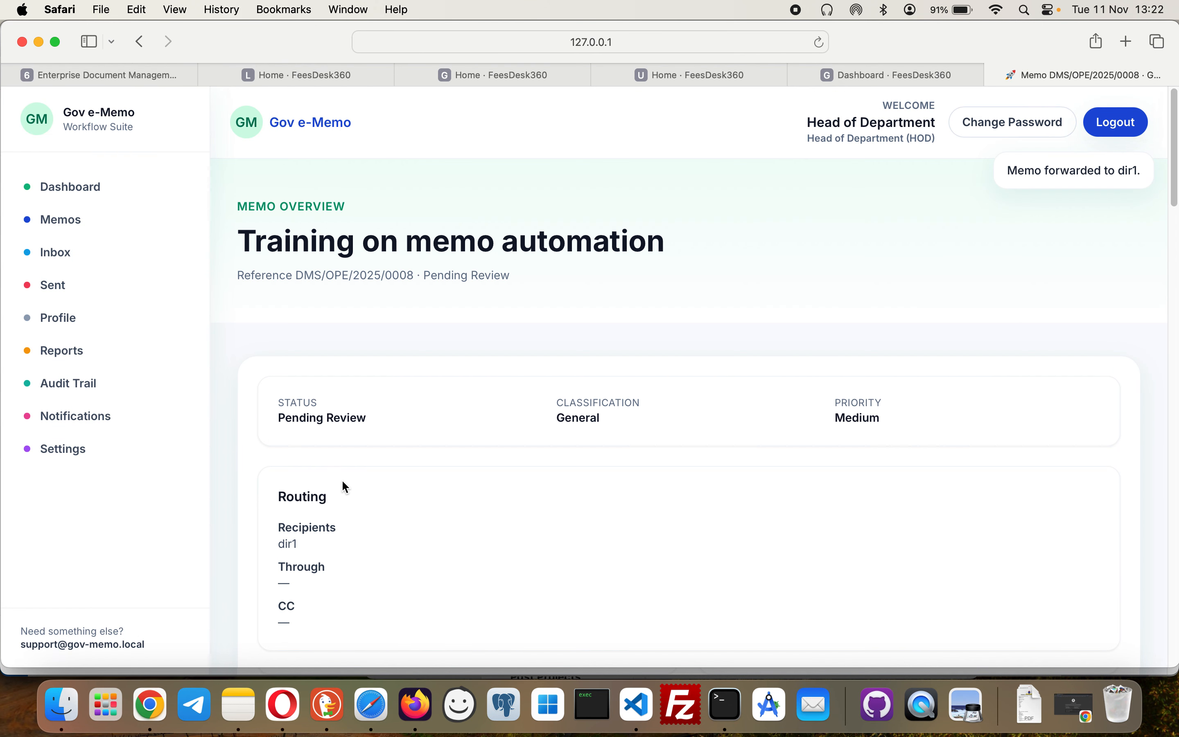
scroll(343, 482, down, 15)
scroll(344, 488, down, 2)
scroll(345, 487, up, 5)
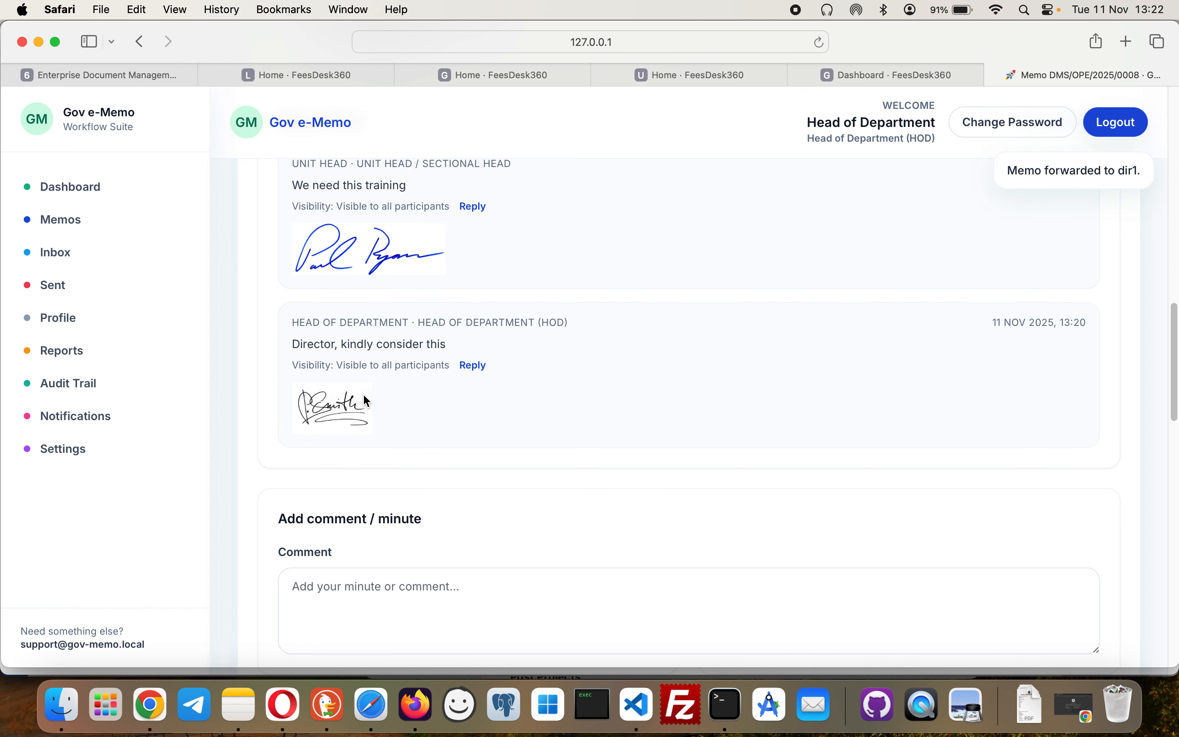
scroll(320, 369, up, 10)
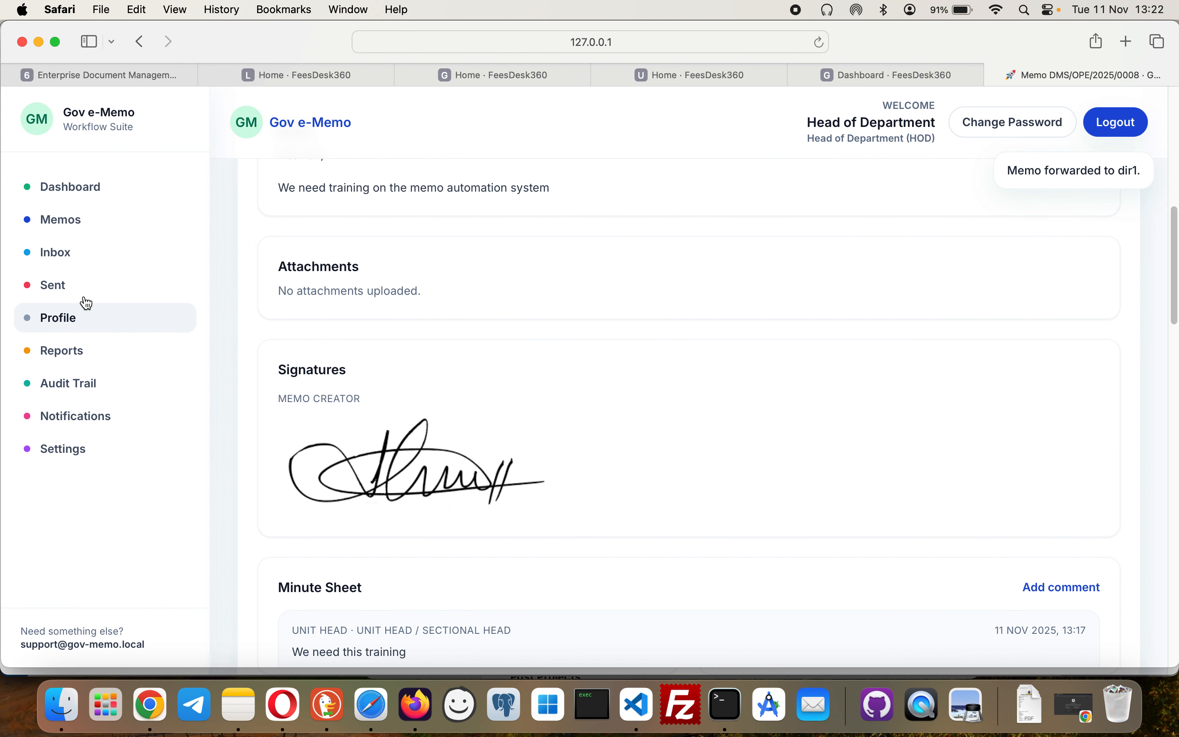
click(63, 264)
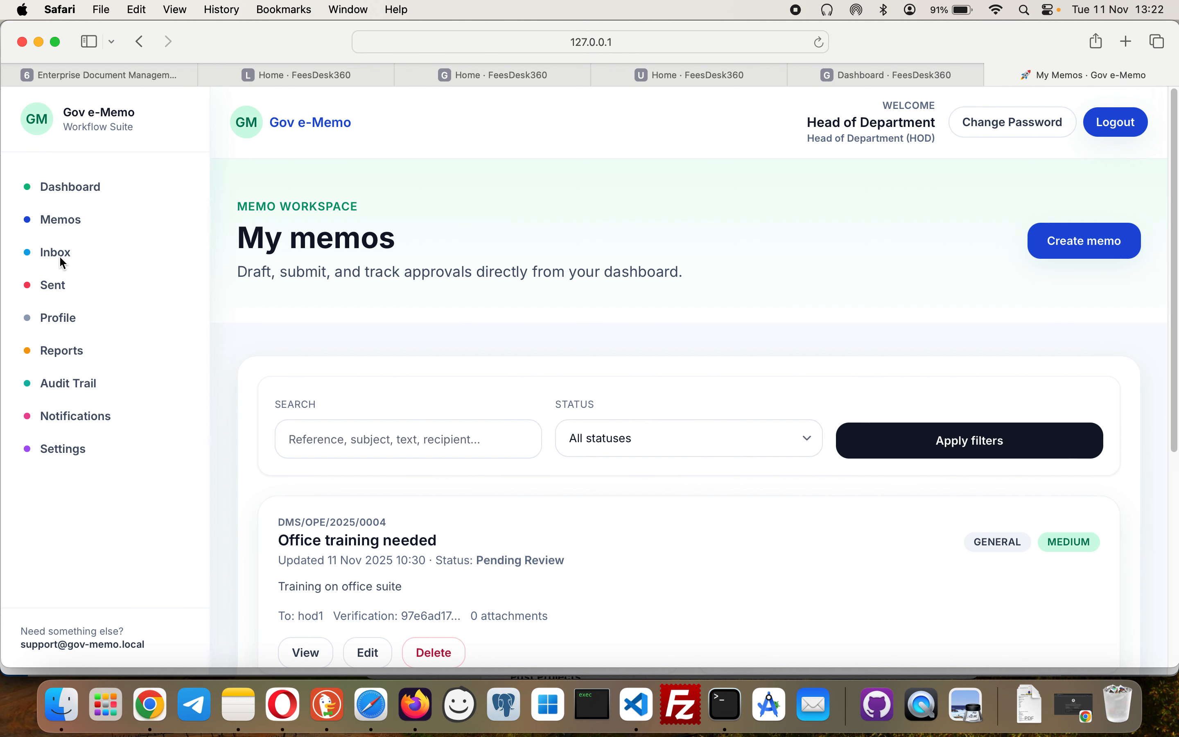
scroll(385, 467, down, 6)
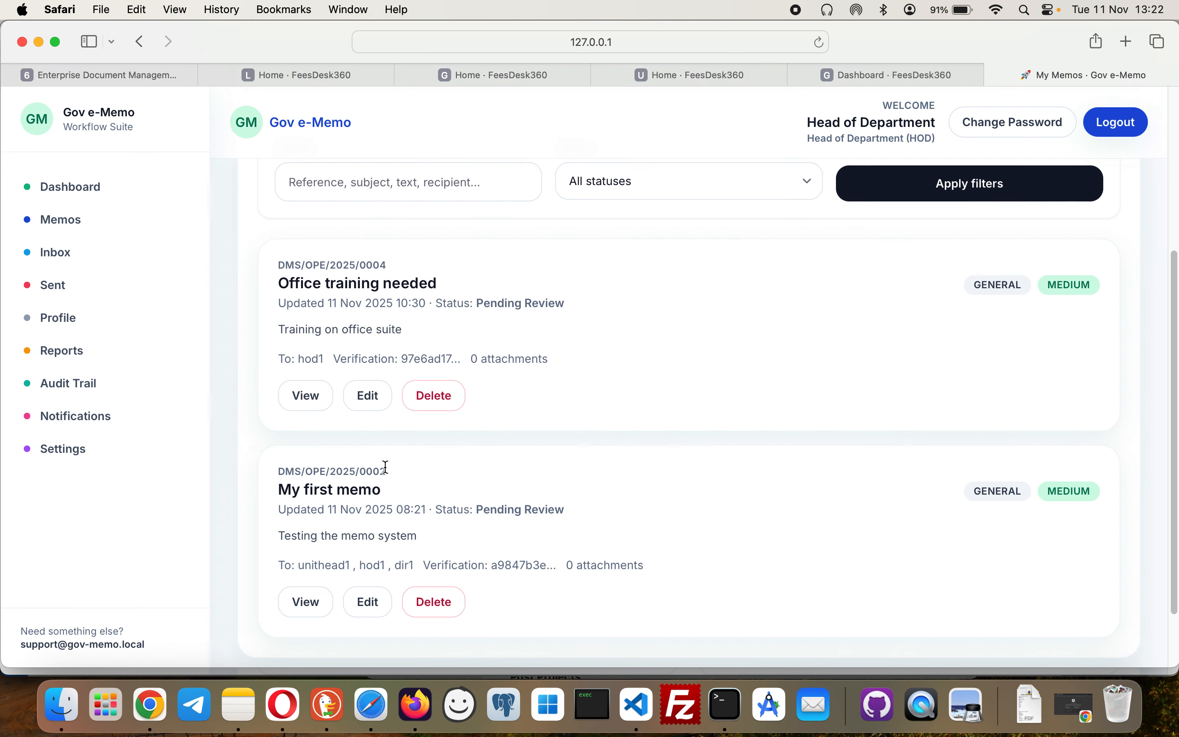
click(49, 292)
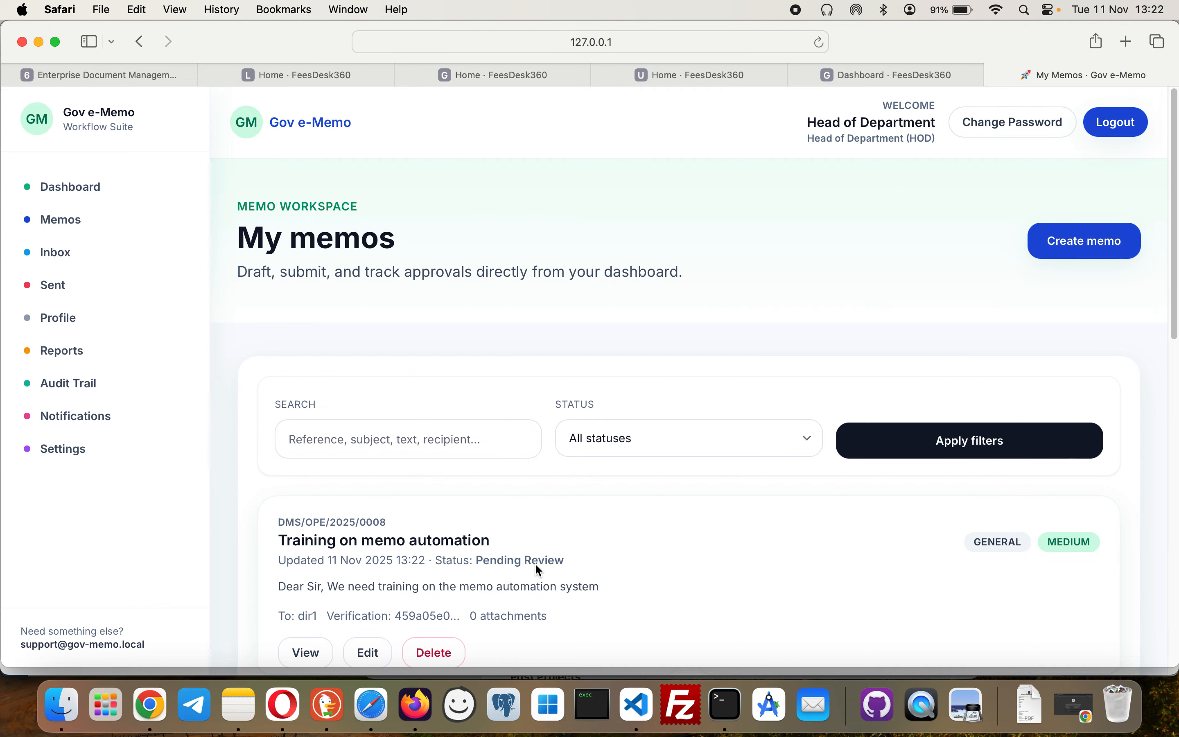
Switch to the Director's session in Firefox, refresh the dashboard and review the incoming memos, sent memos, pending approvals and notifications
click(417, 704)
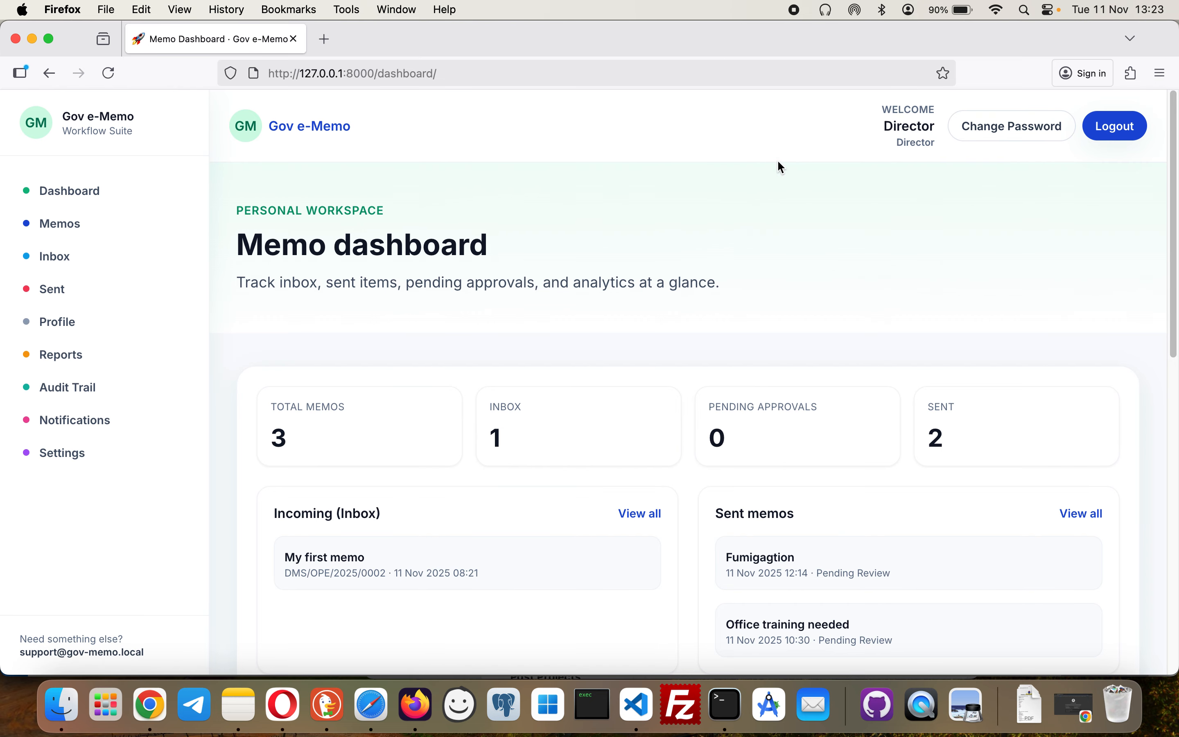
scroll(773, 349, down, 3)
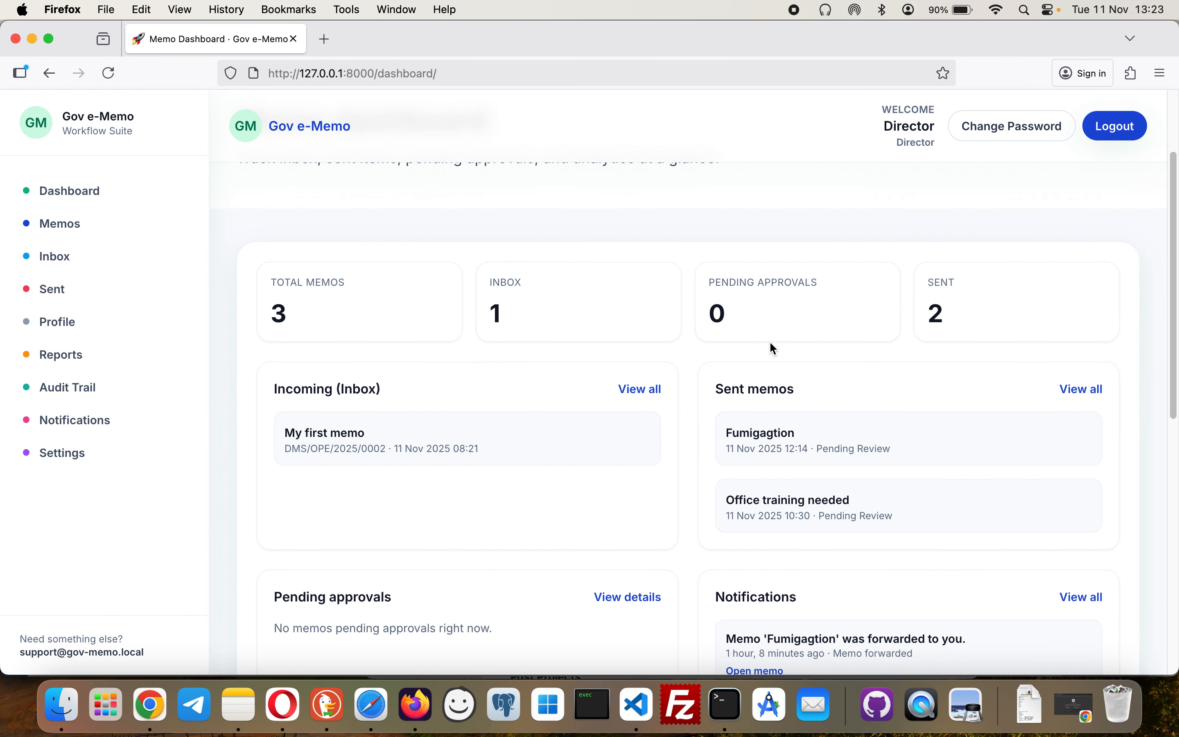
scroll(774, 348, up, 2)
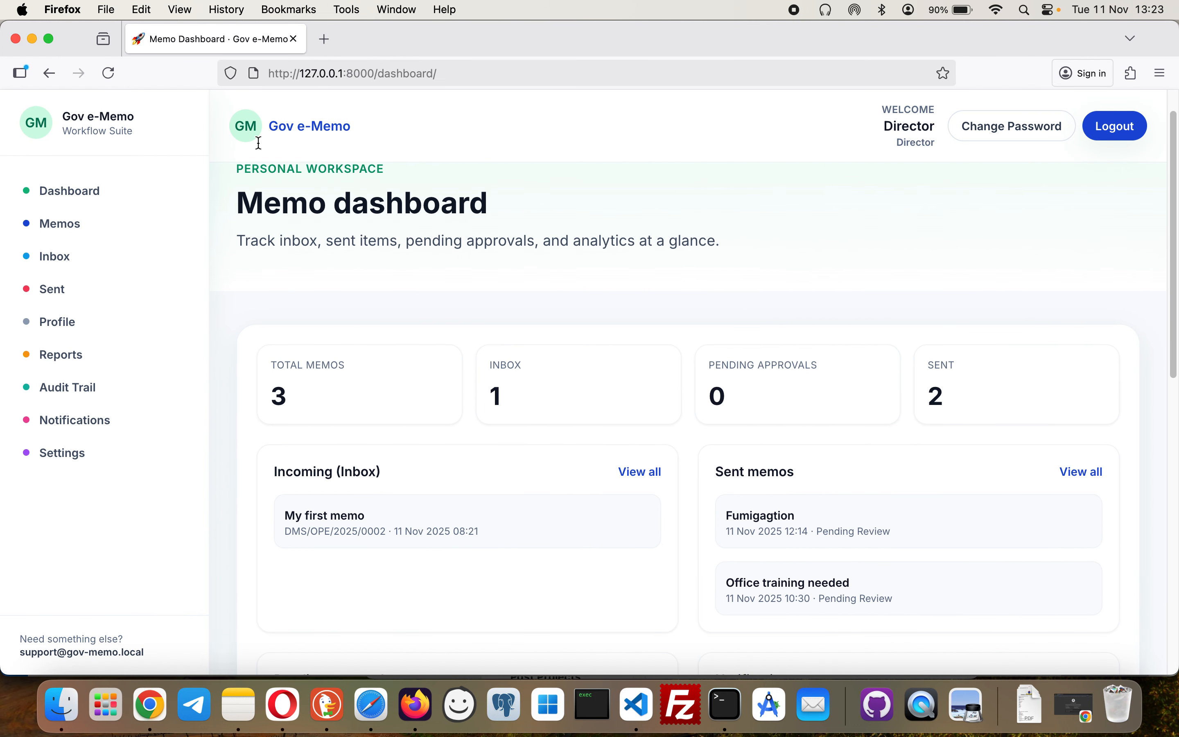
click(109, 73)
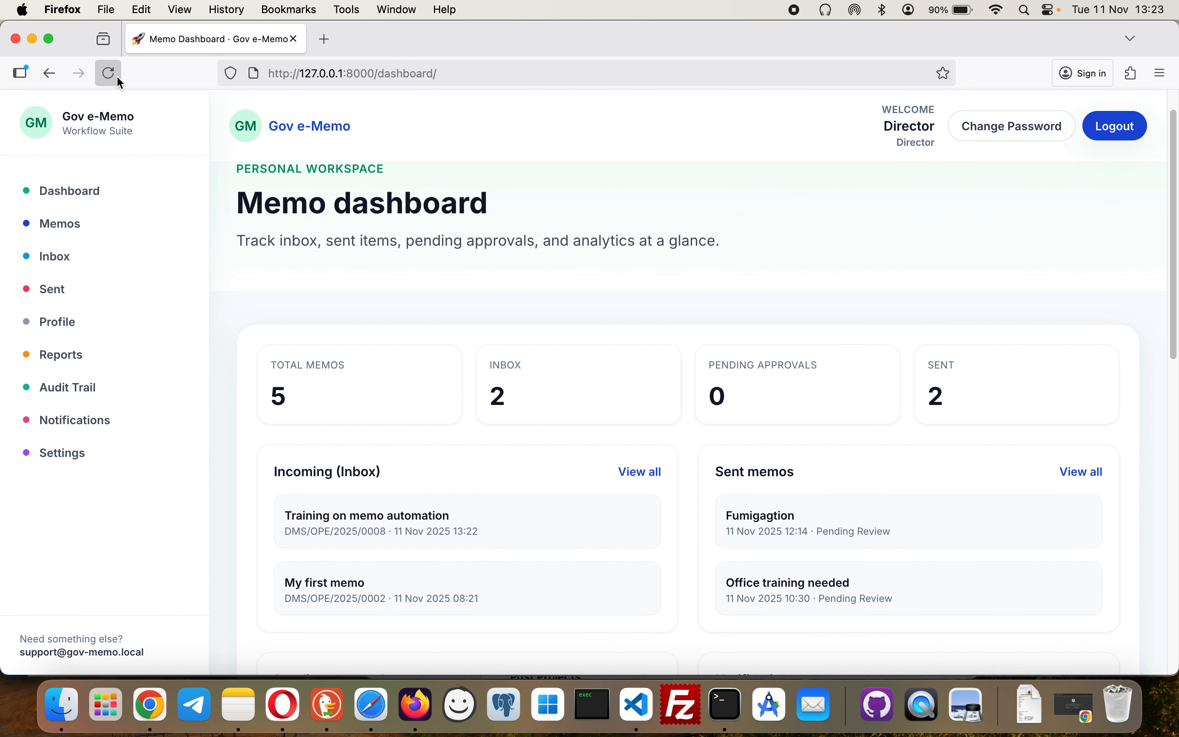
scroll(570, 356, down, 3)
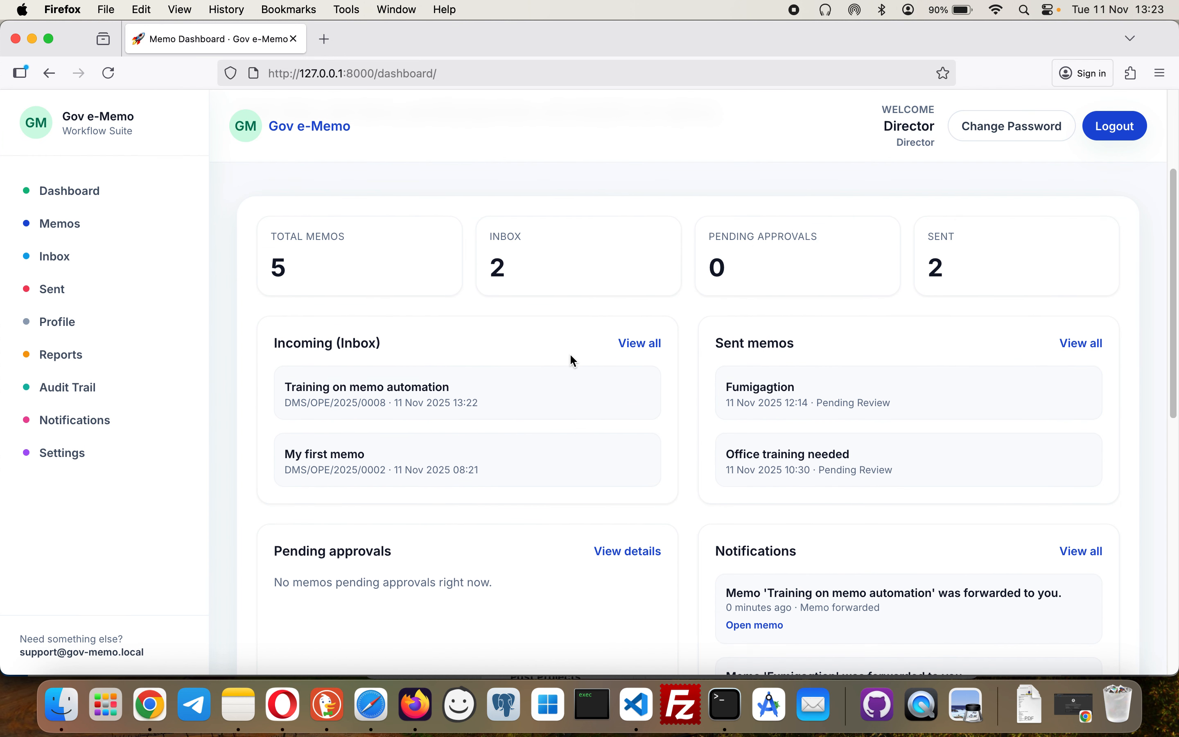
scroll(571, 355, up, 2)
scroll(570, 355, up, 2)
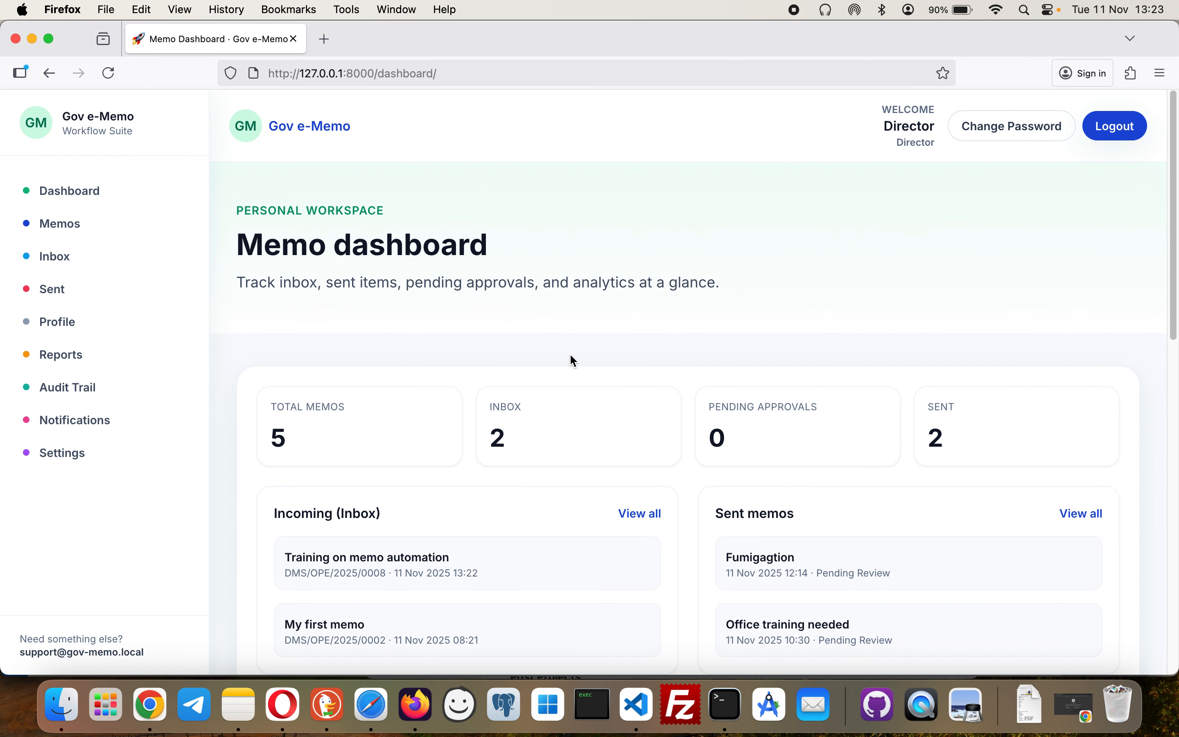
scroll(570, 356, down, 5)
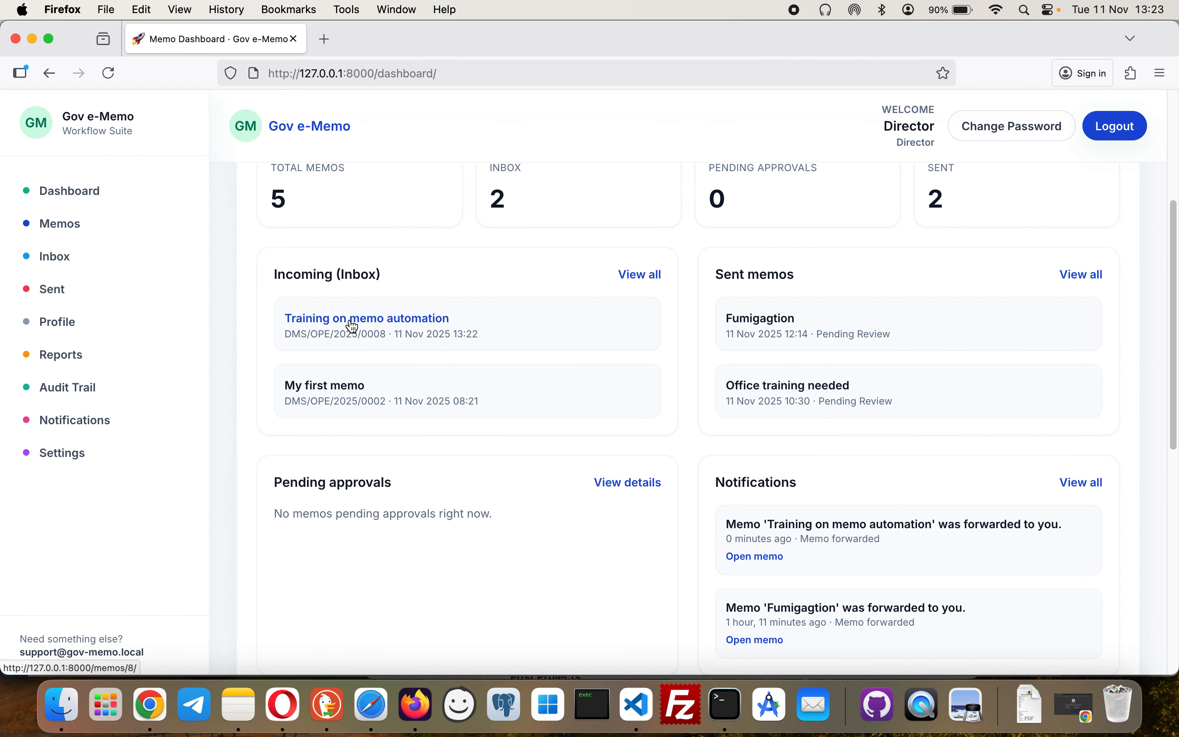
scroll(812, 503, down, 4)
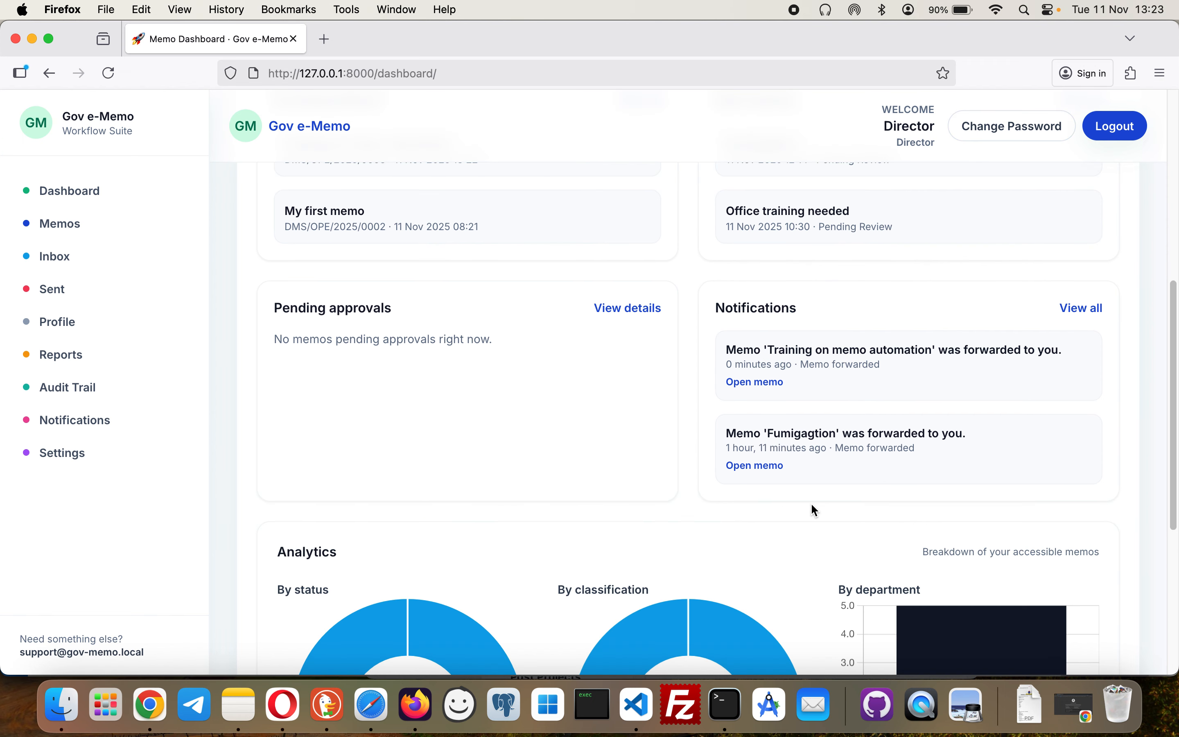
scroll(812, 505, up, 5)
scroll(813, 509, up, 4)
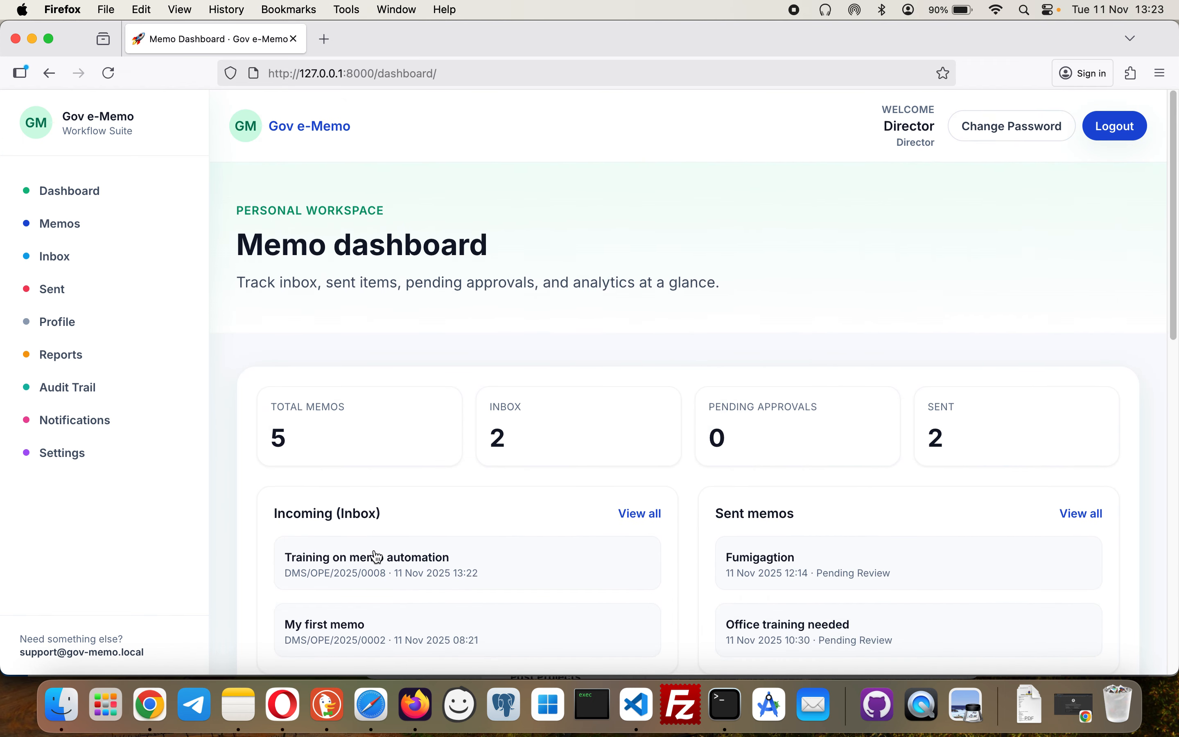
Open the incoming "Training on memo automation" memo and choose MD Registry as its forwarding recipient
click(370, 564)
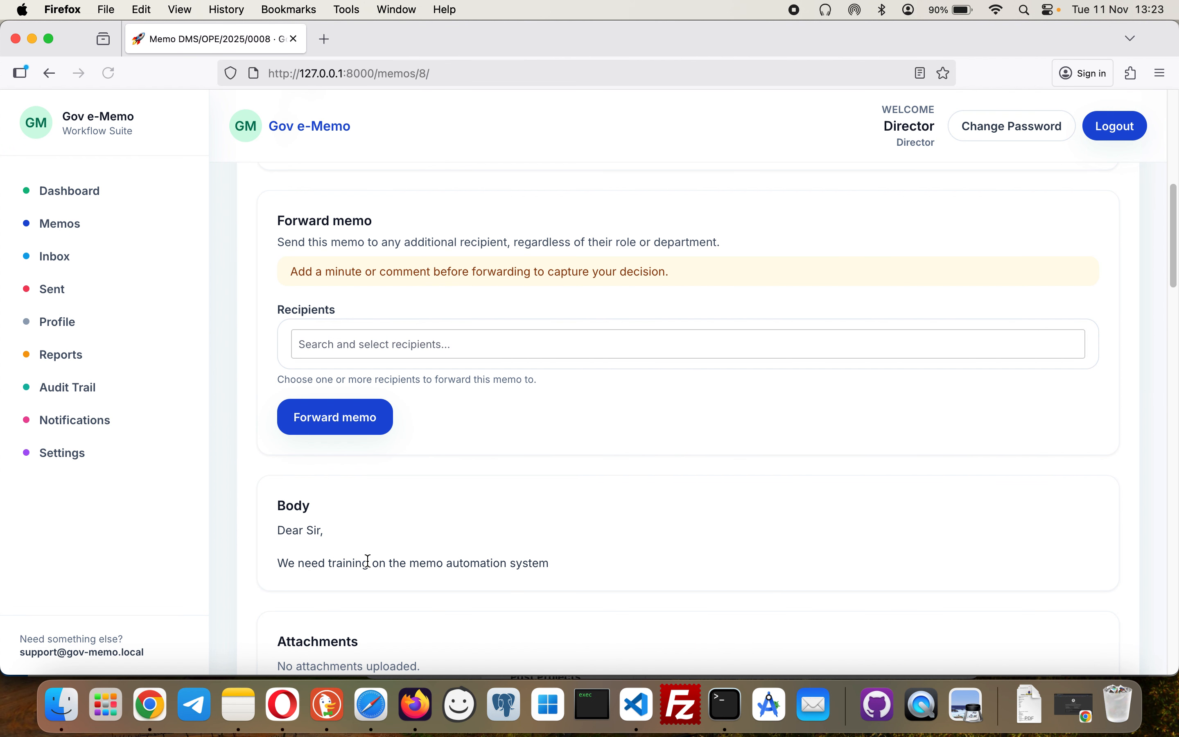
click(384, 345)
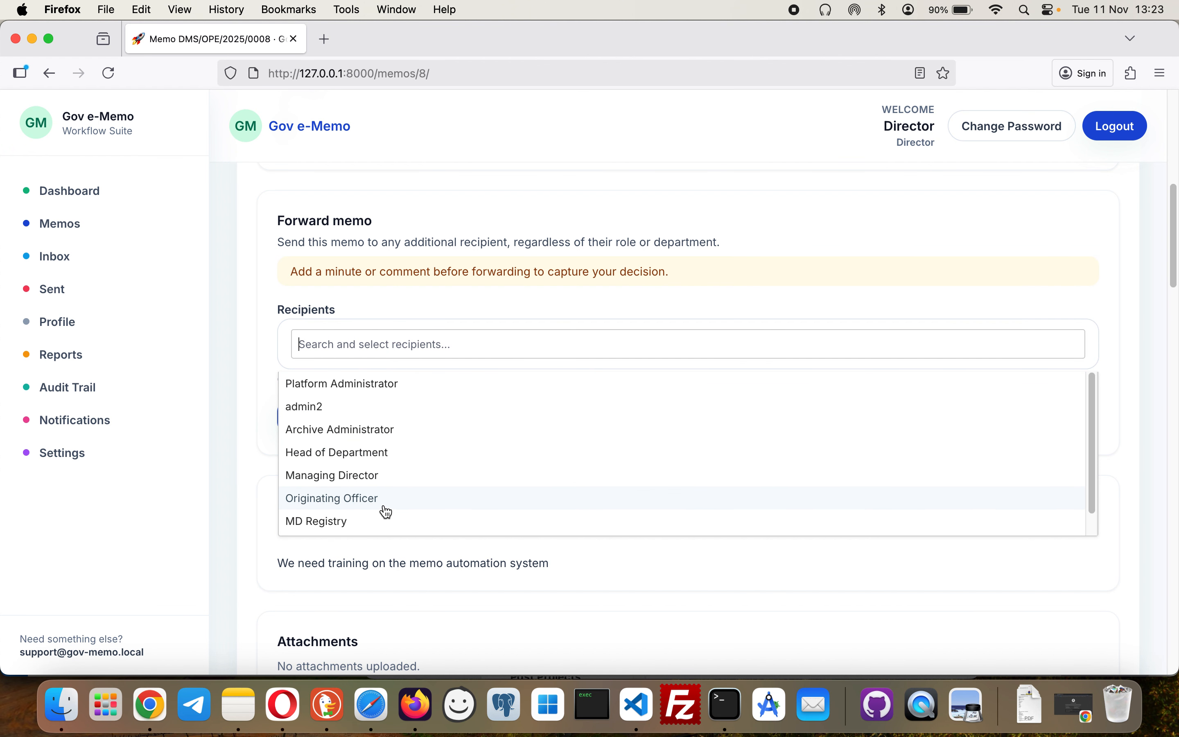
click(362, 528)
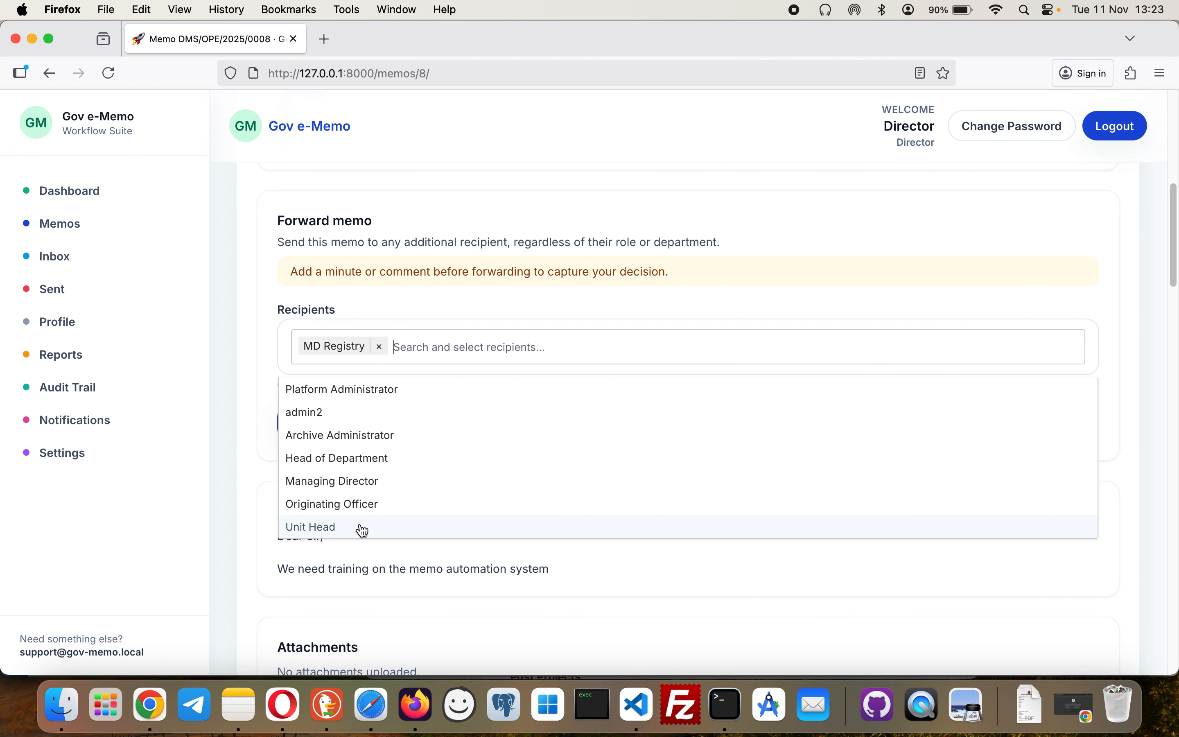
click(946, 242)
Post the comment "MD, kindly approve" on the memo, visible to all participants and included in PDF exports
scroll(946, 242, down, 5)
scroll(944, 240, down, 15)
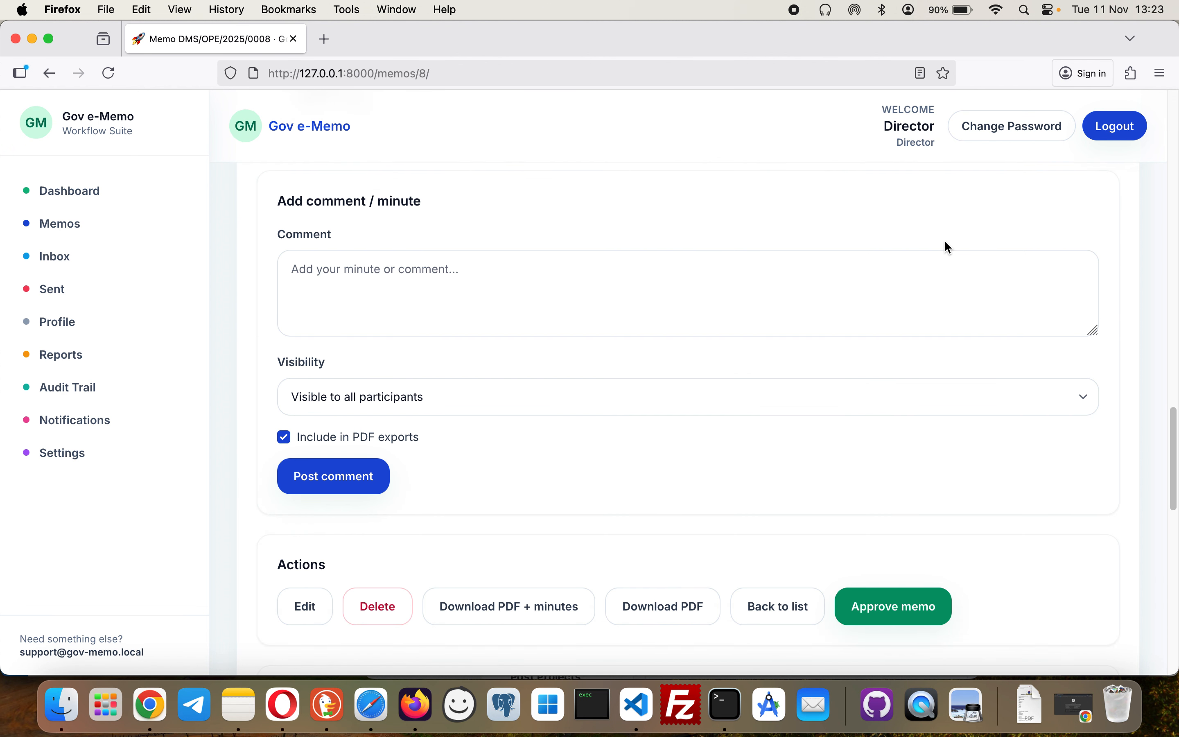
scroll(441, 242, up, 2)
click(392, 270)
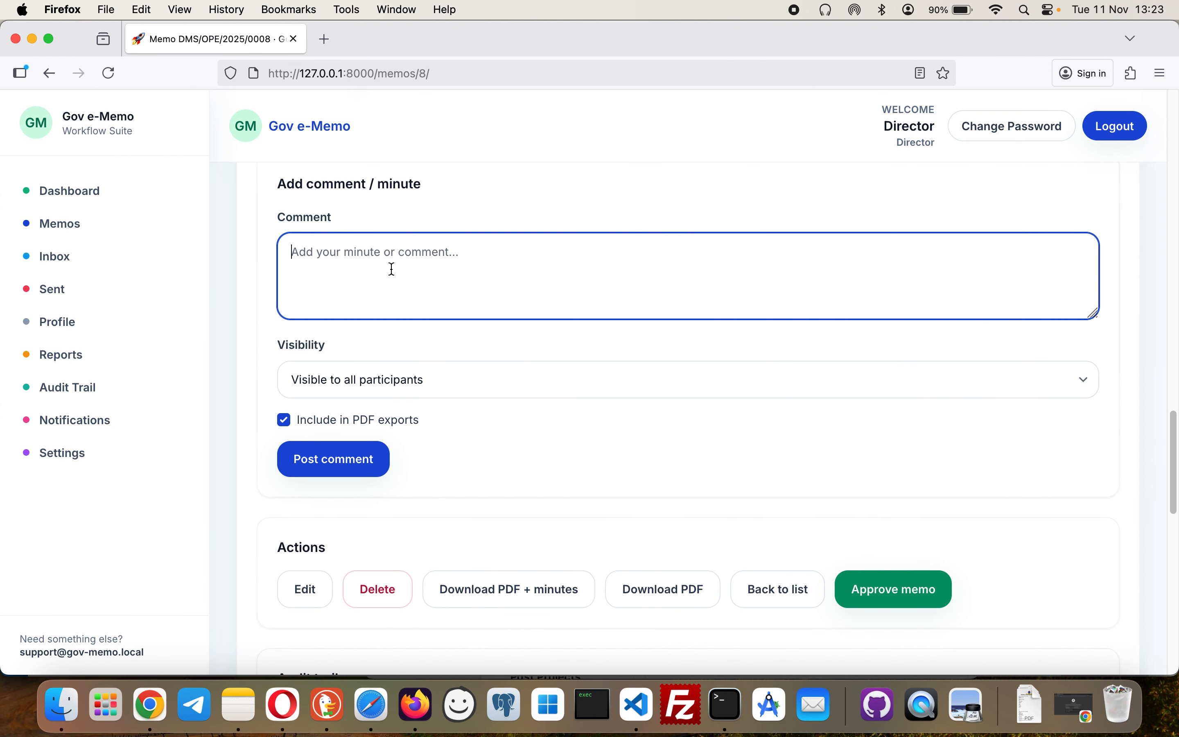
text(MD)
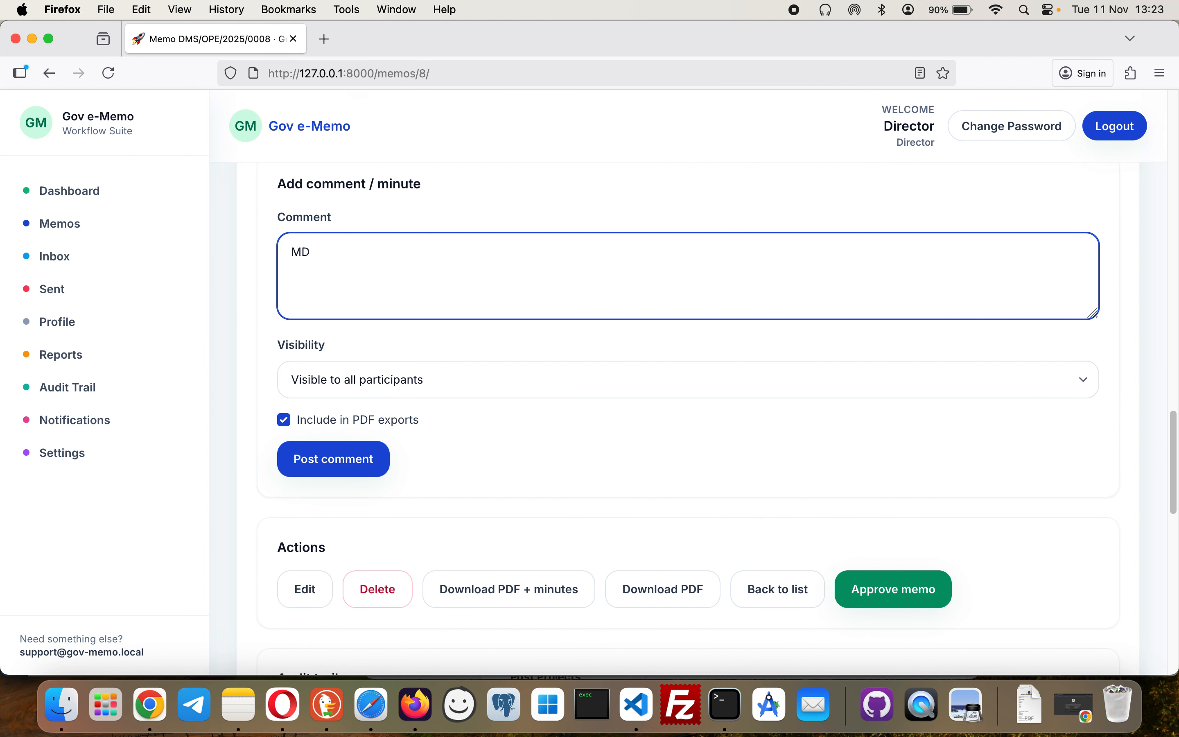
text(, kimndly approve)
right_click(334, 253)
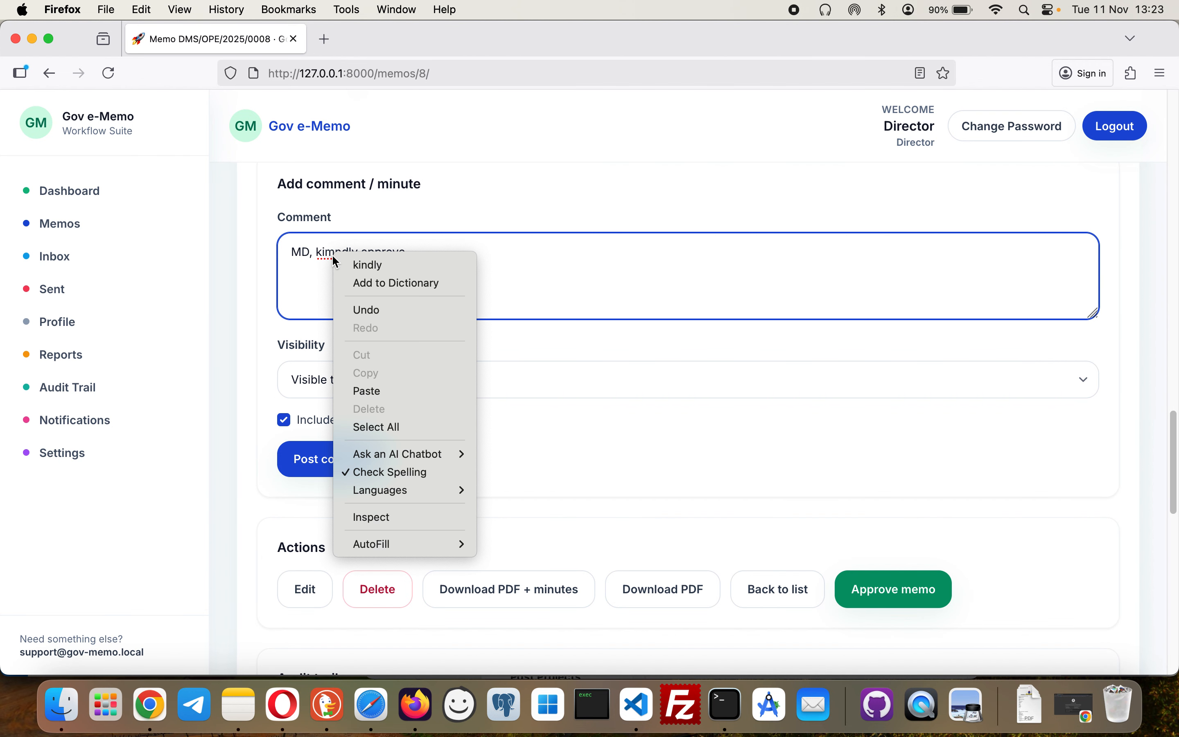
key(Escape)
click(360, 269)
click(357, 446)
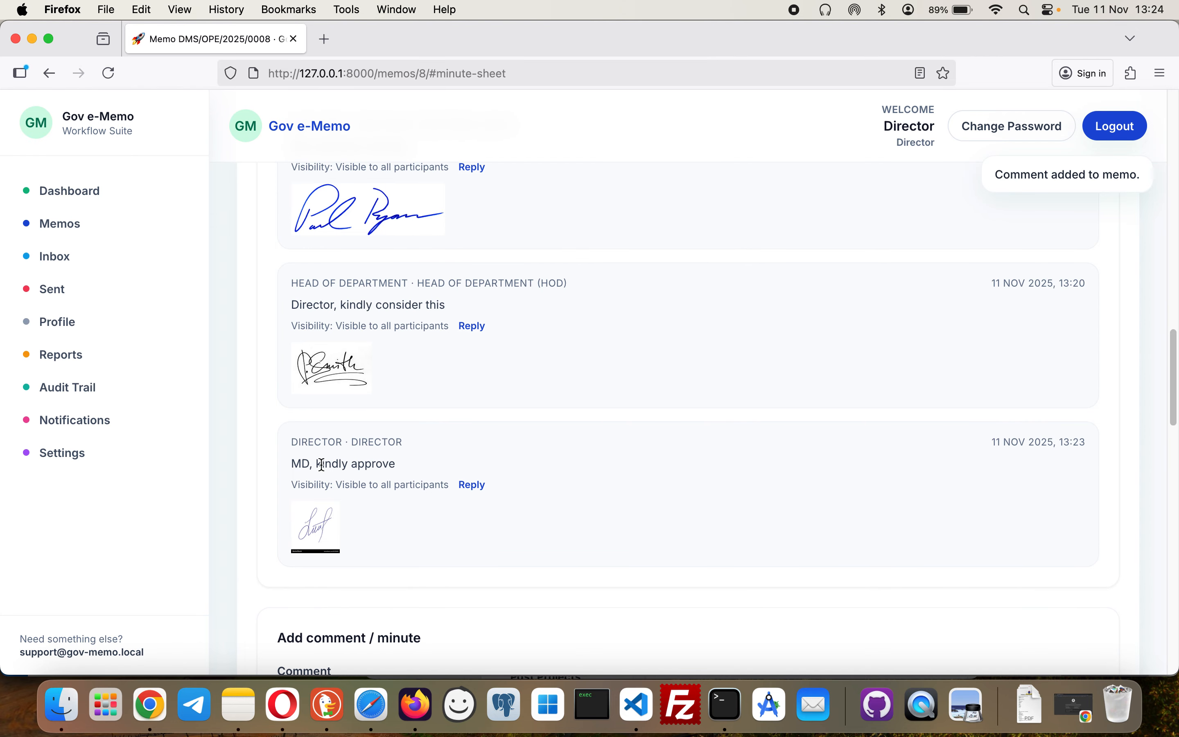
Examine the memo's minute sheet, available actions and full audit trail down to the original submission
scroll(384, 446, up, 5)
scroll(384, 446, down, 15)
scroll(382, 446, down, 15)
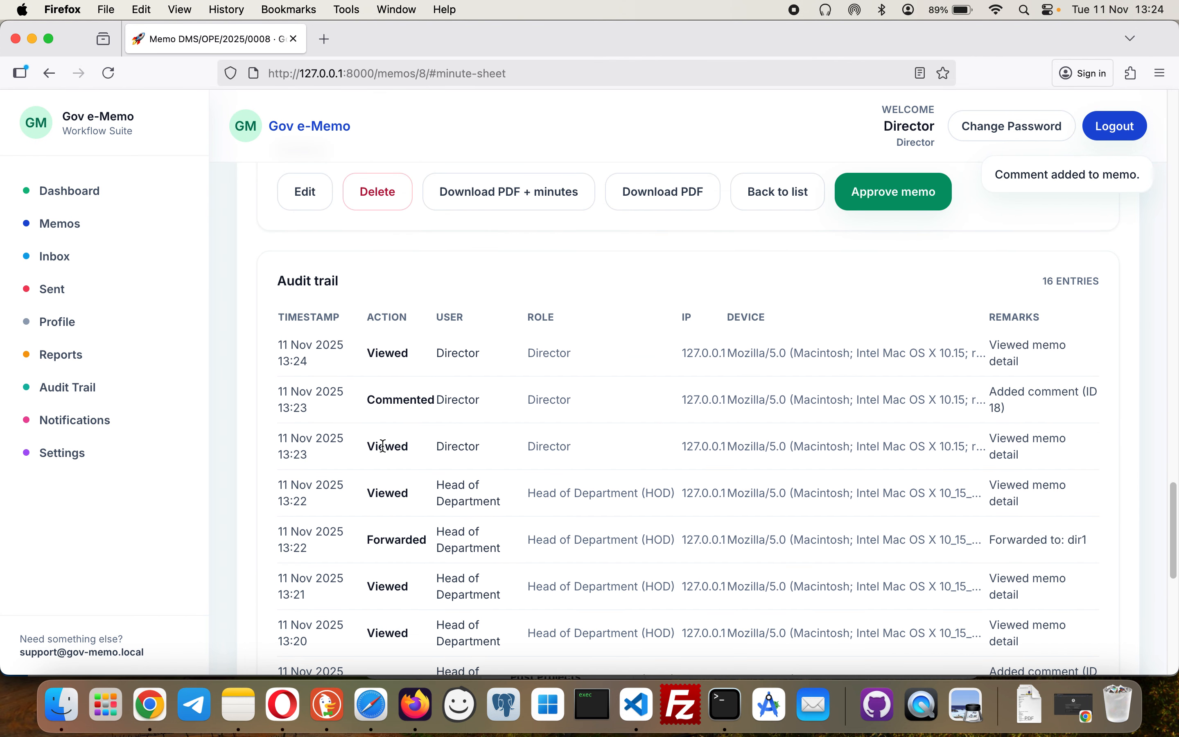
scroll(383, 445, down, 3)
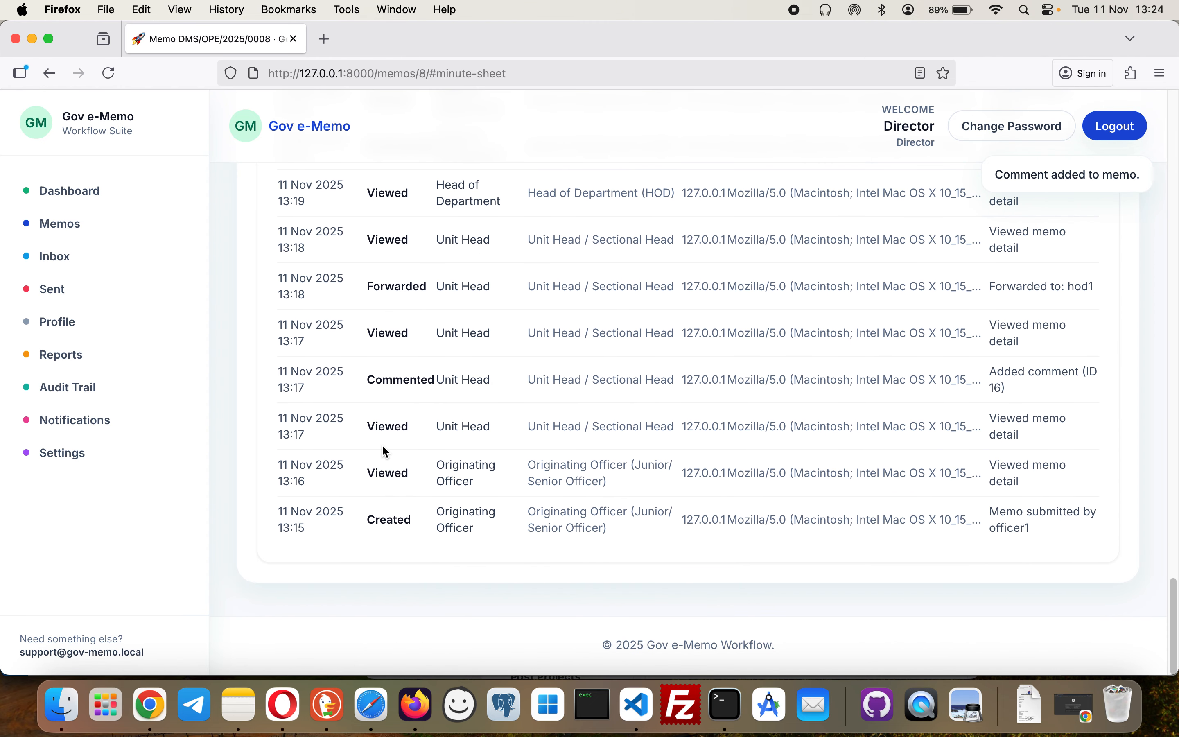
scroll(383, 446, up, 15)
scroll(382, 446, up, 1)
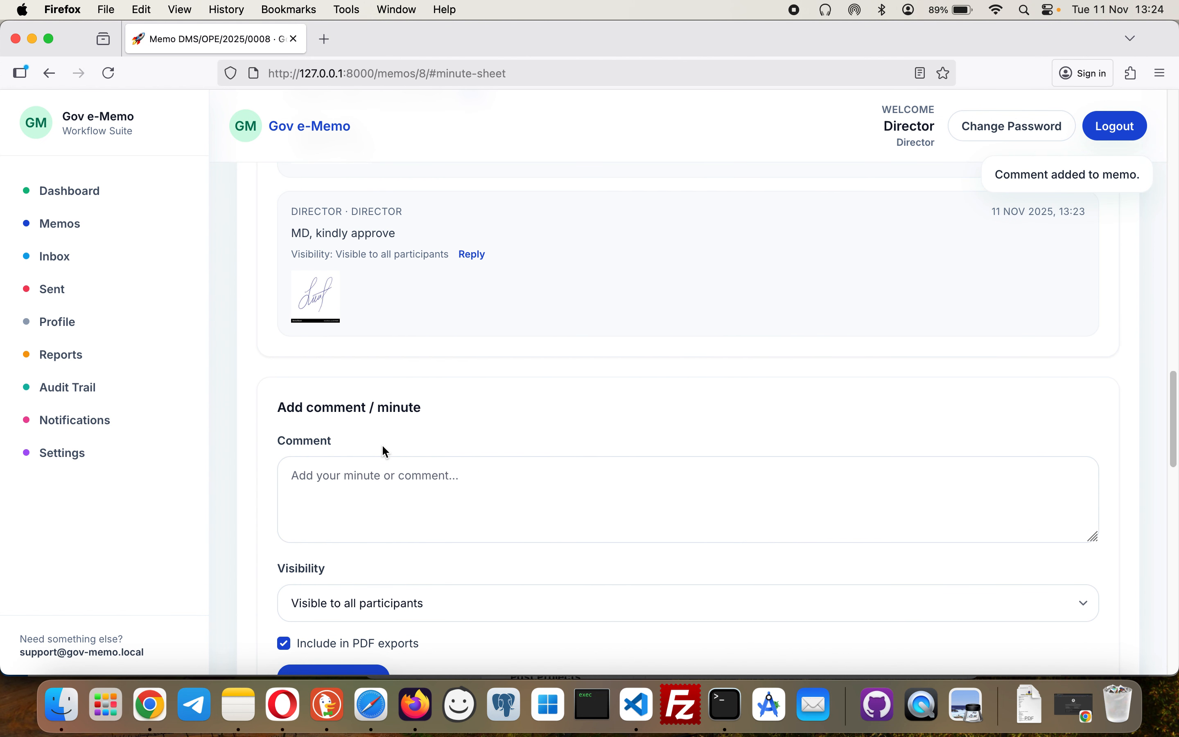
click(150, 705)
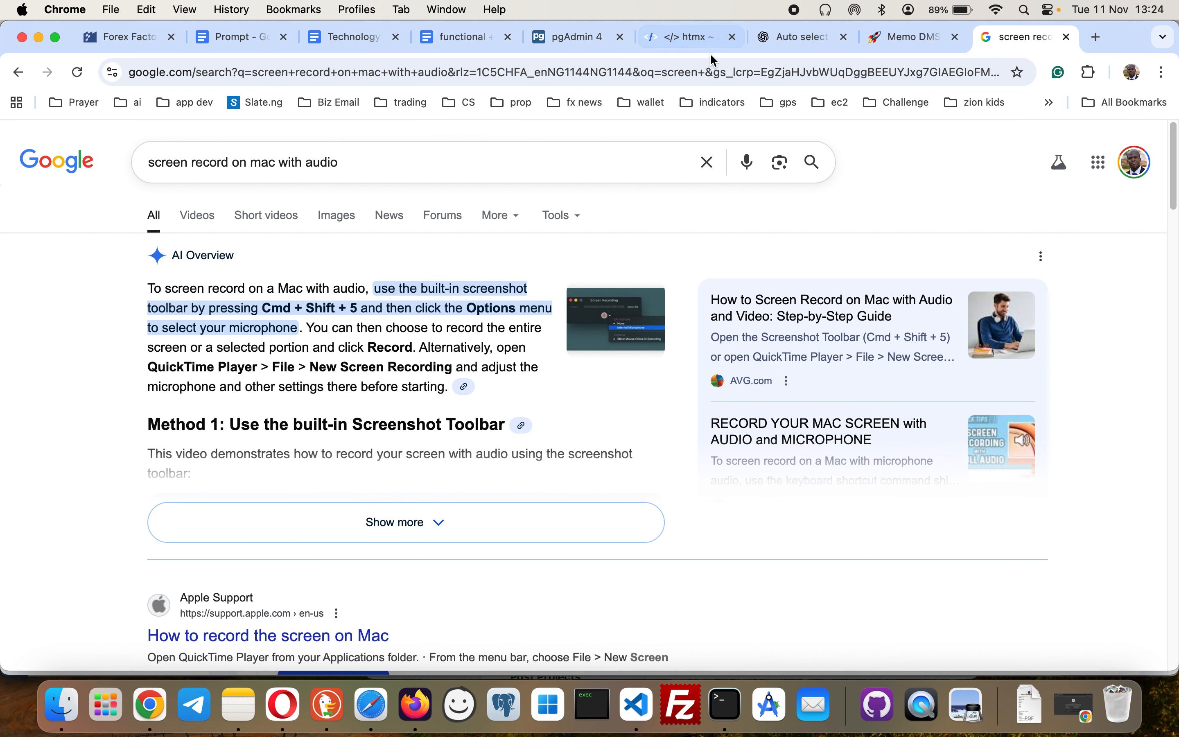
click(1099, 39)
text(12)
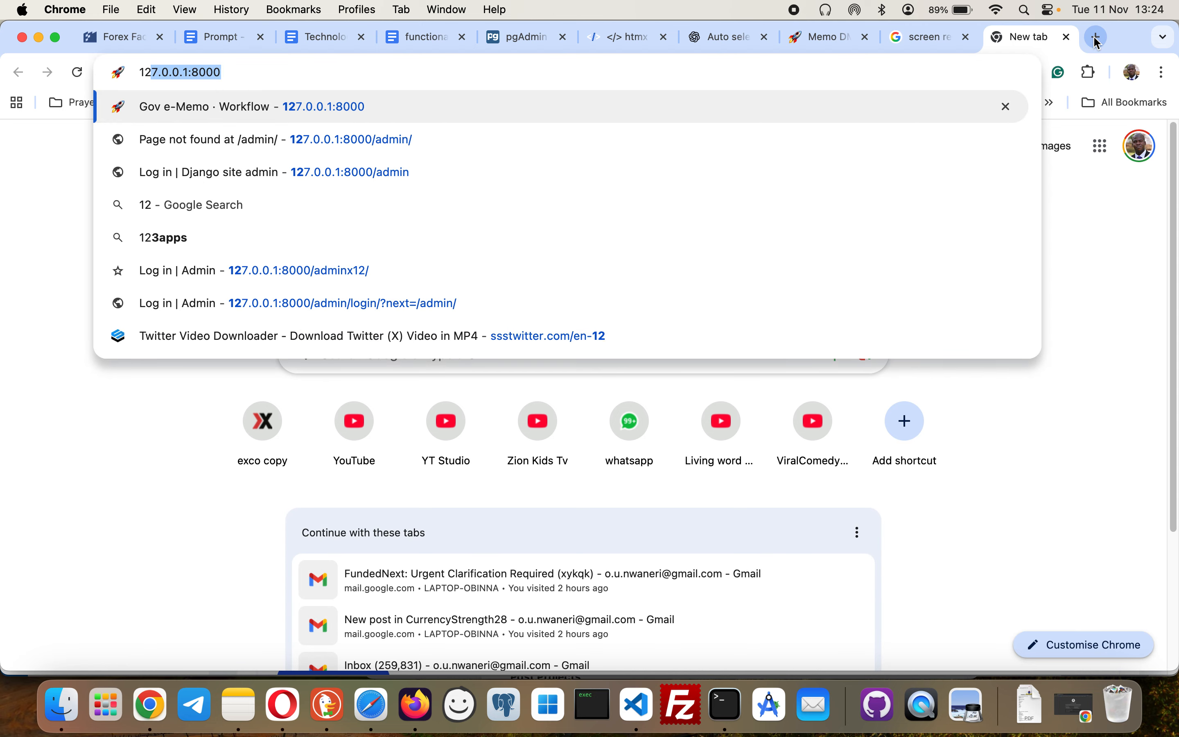
key(Return)
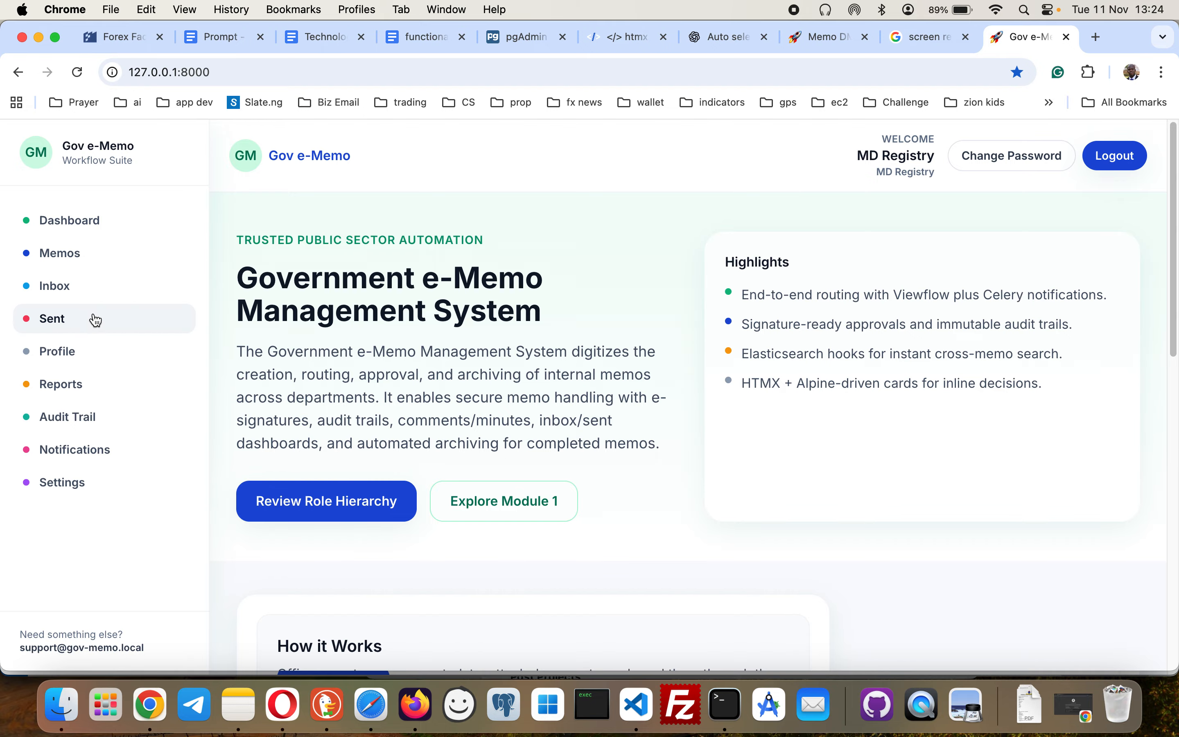
click(57, 288)
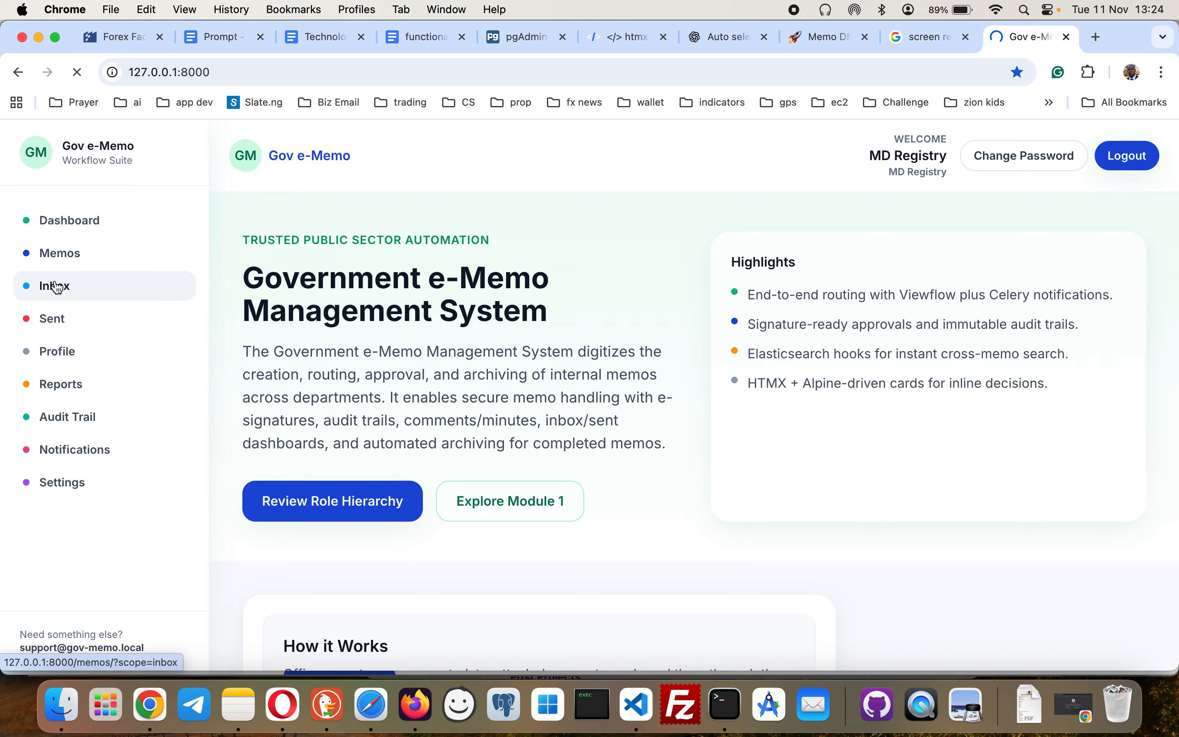
scroll(475, 441, down, 3)
scroll(477, 441, up, 2)
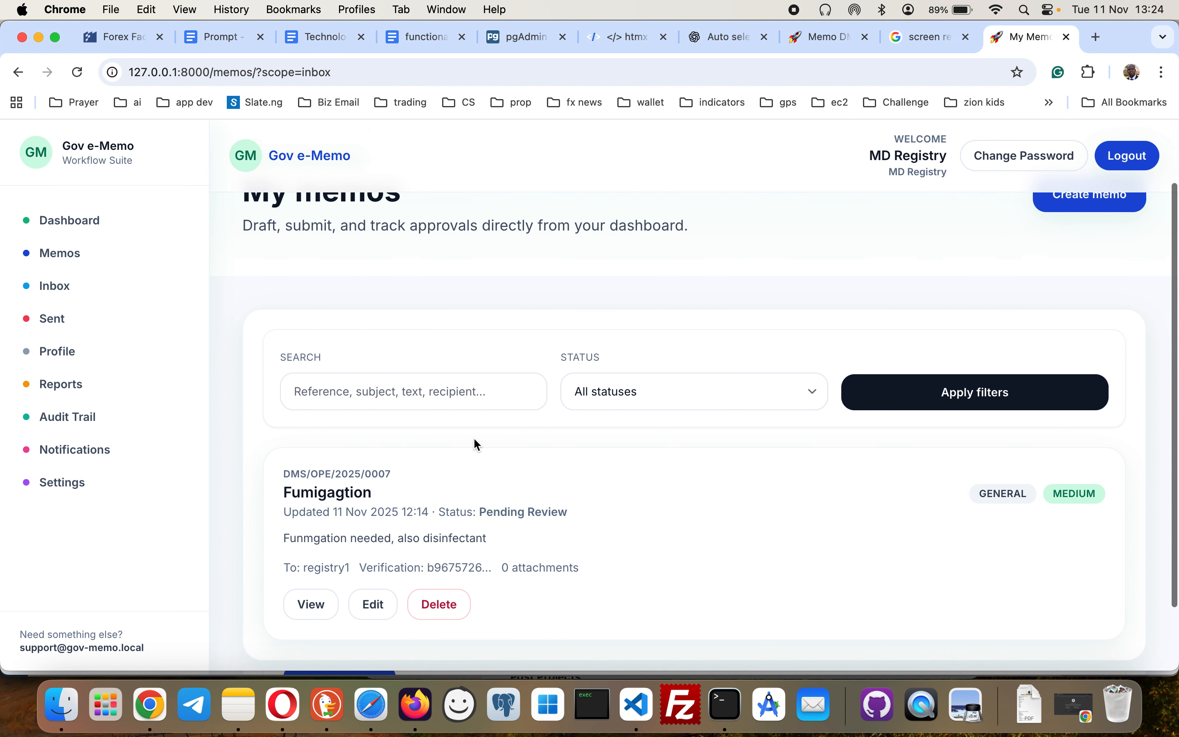
Open the "Fumigagtion" memo from the inbox and go through its minute sheet to the comment form
click(340, 499)
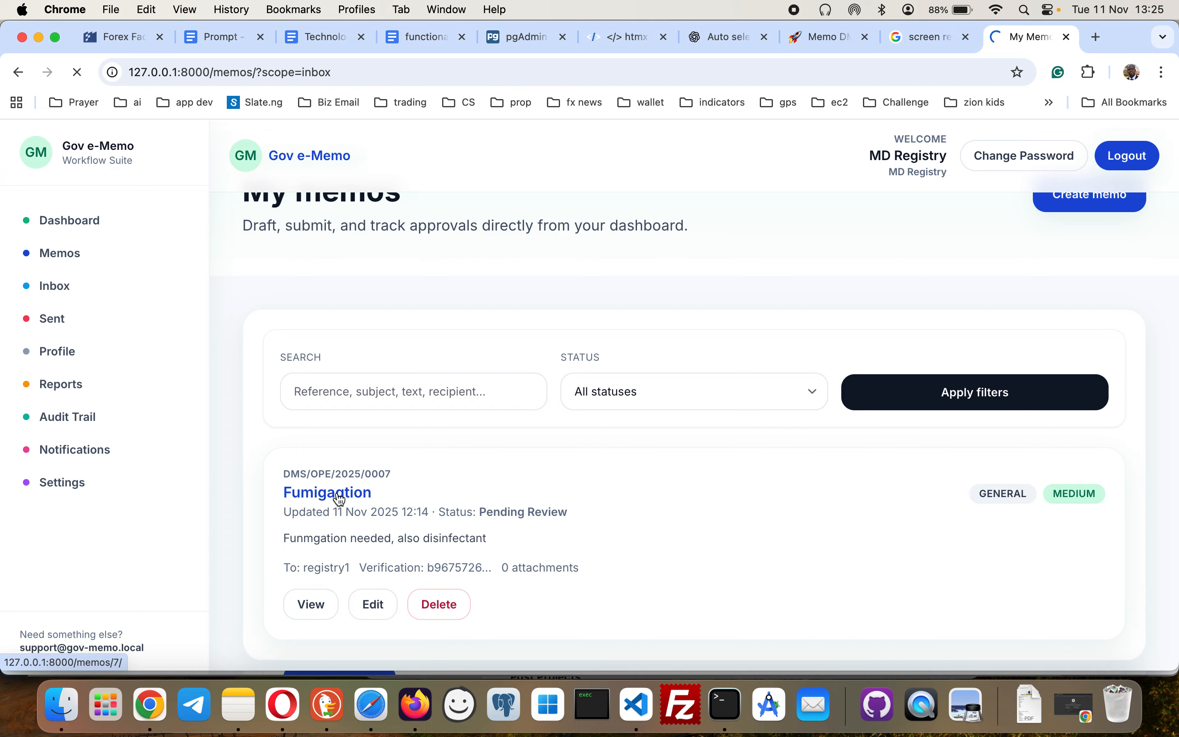
click(340, 496)
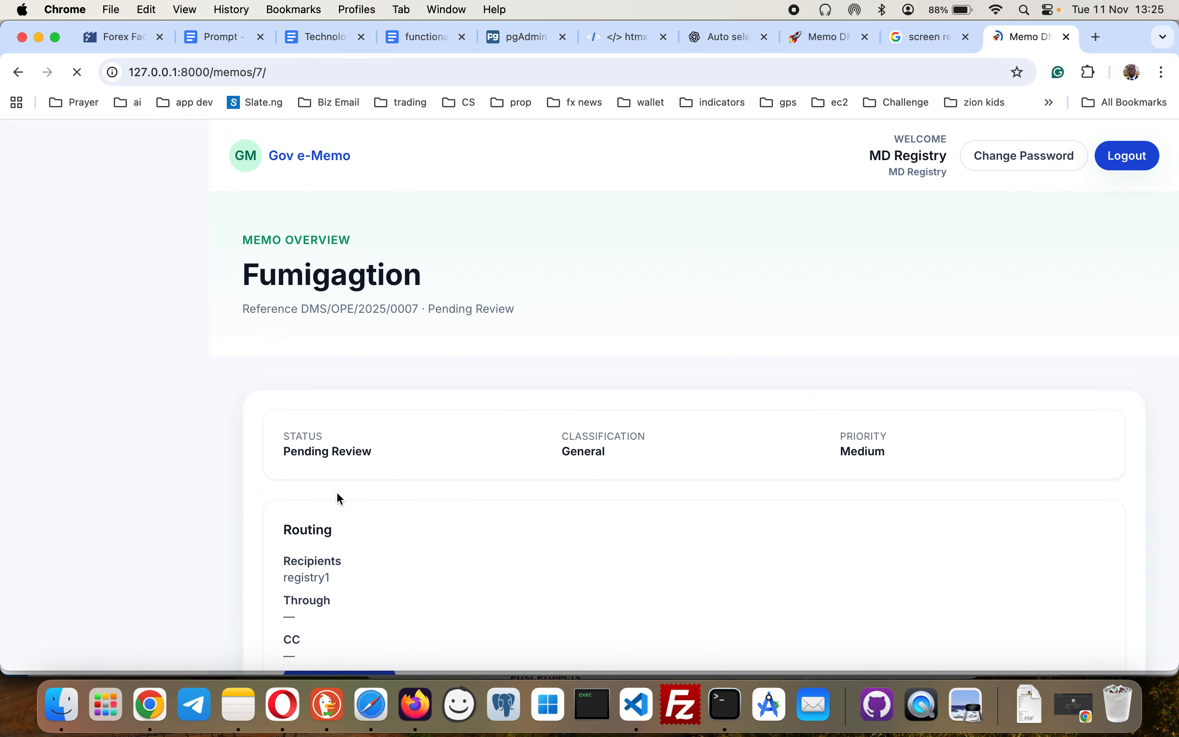
scroll(336, 492, down, 10)
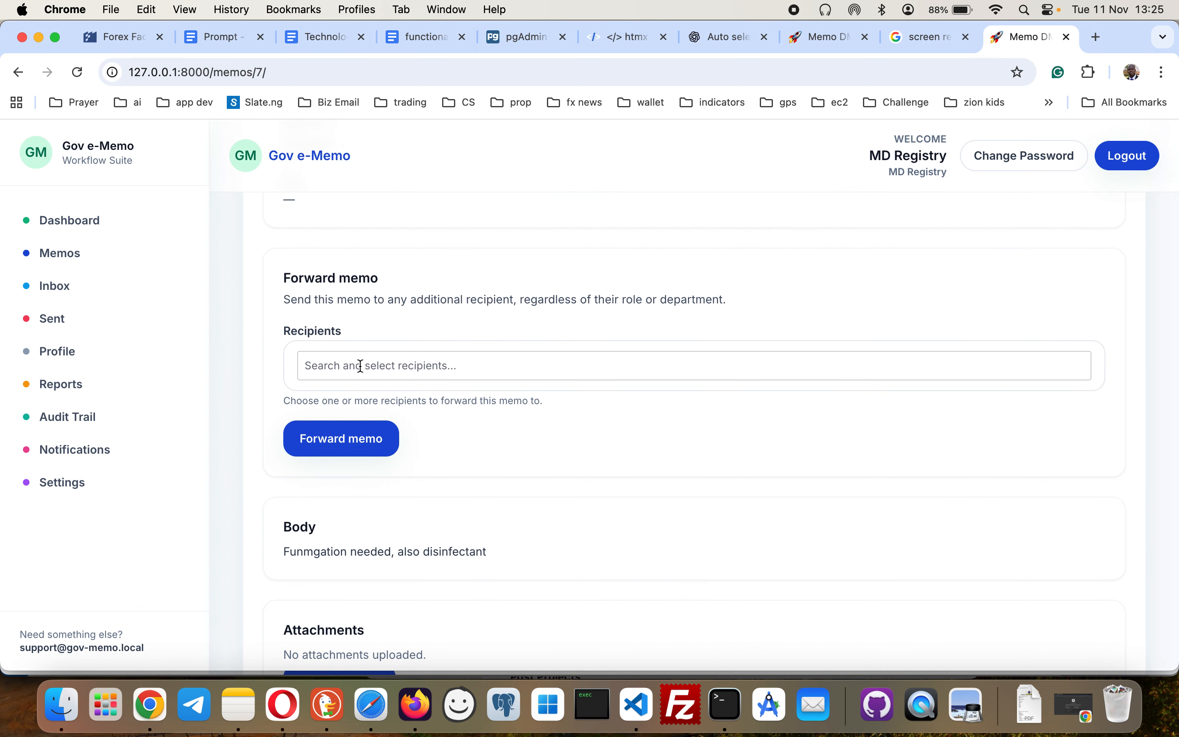
scroll(361, 366, down, 15)
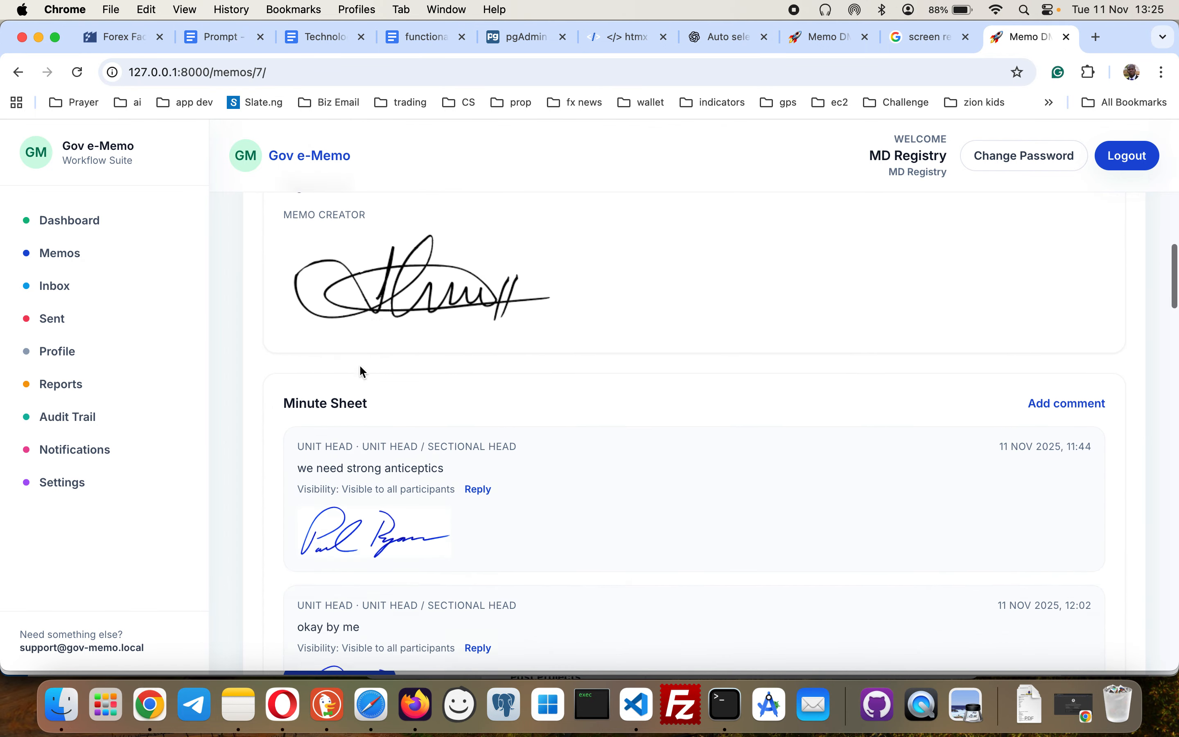
scroll(361, 366, down, 5)
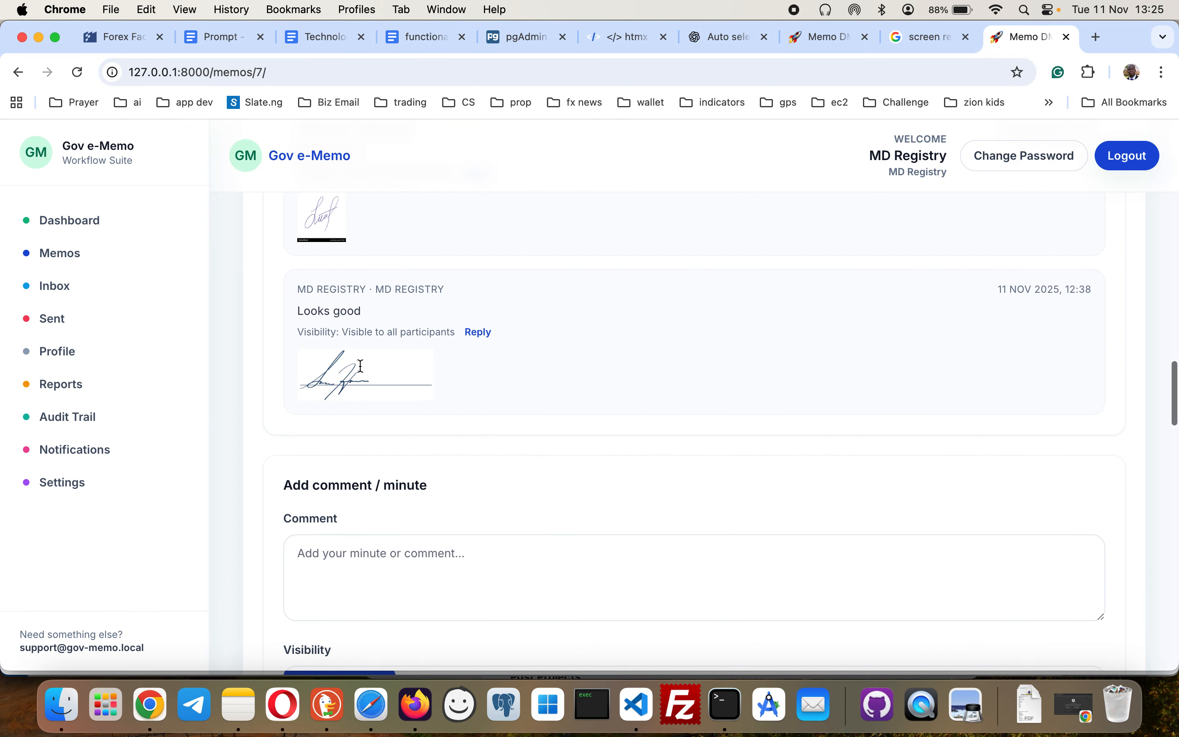
Post the comment "MD, pls treat" on the memo, visible to all participants and included in PDF exports
click(373, 499)
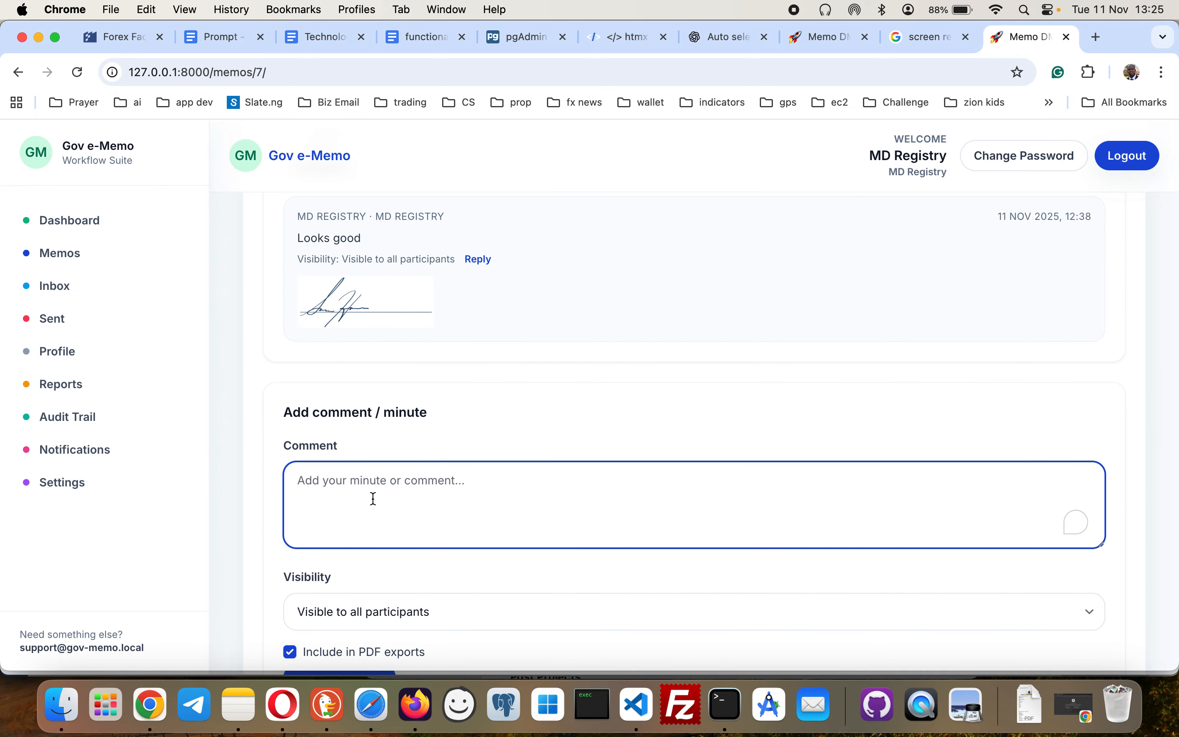
text(MD, )
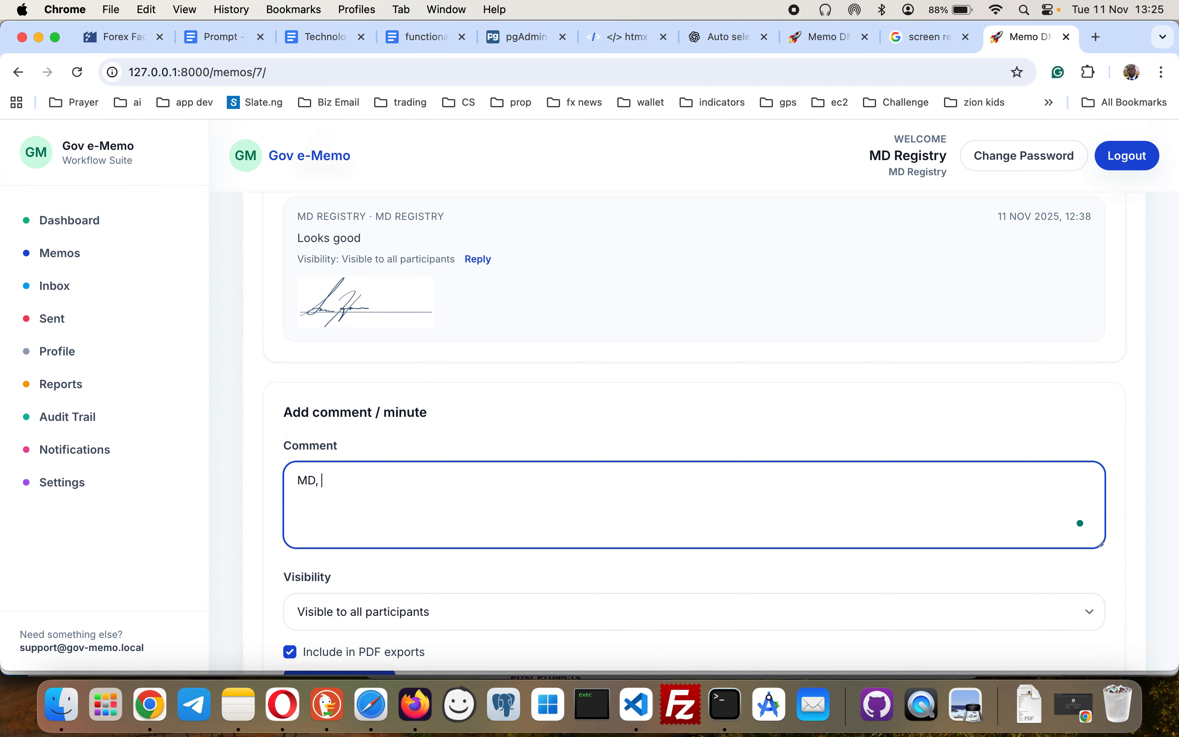
text(pls treart)
key(BackSpace)
key(BackSpace)
key(BackSpace)
text(at)
scroll(166, 501, down, 5)
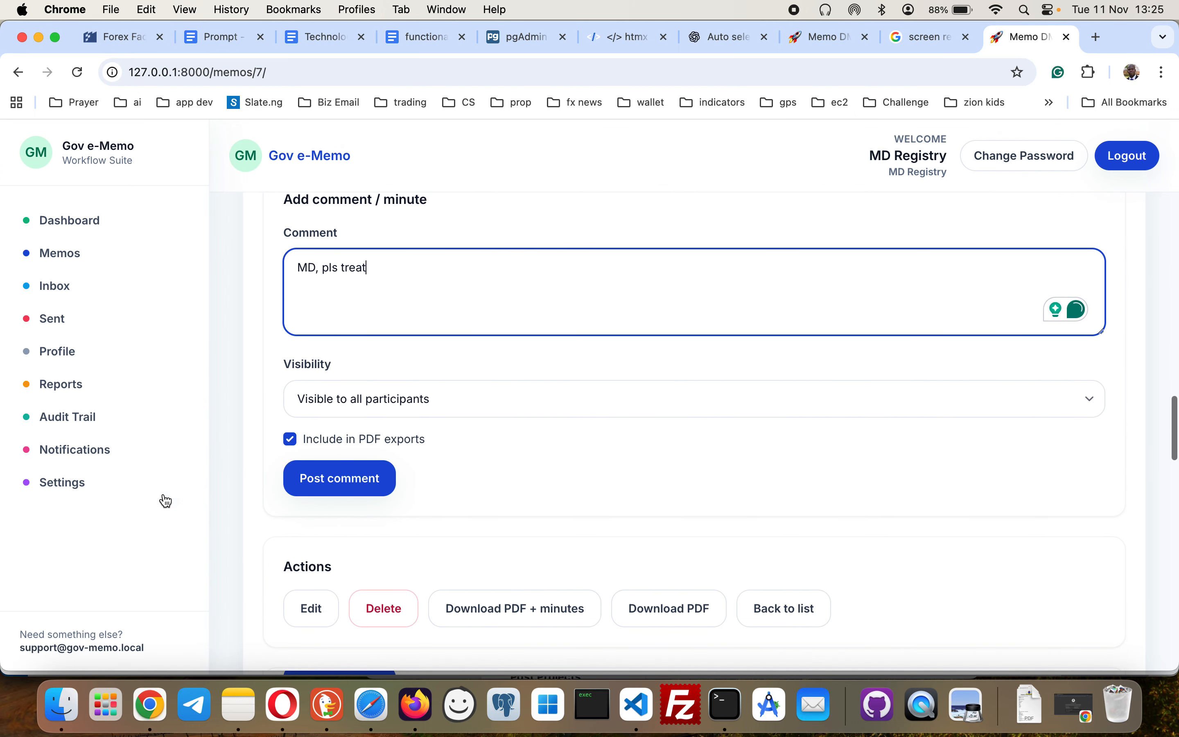
click(308, 489)
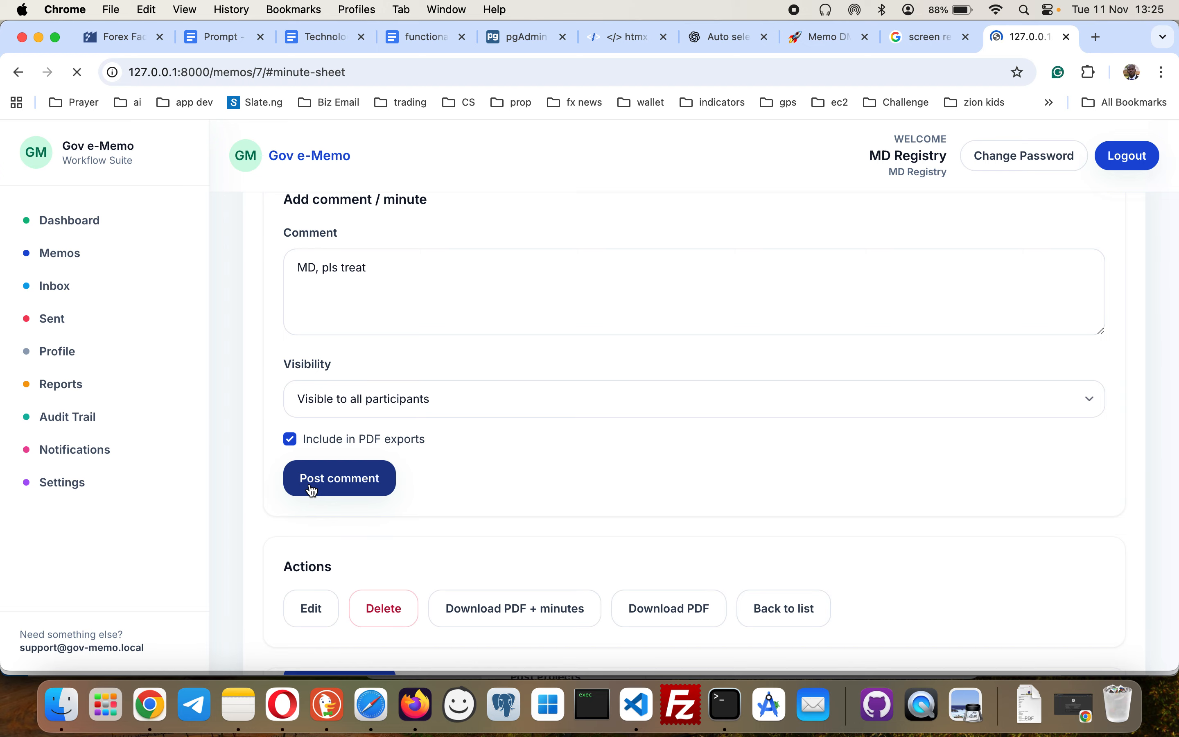
Review the Fumigagtion memo's minute sheet entries and its overview with status and routing
scroll(310, 484, down, 4)
scroll(310, 485, up, 6)
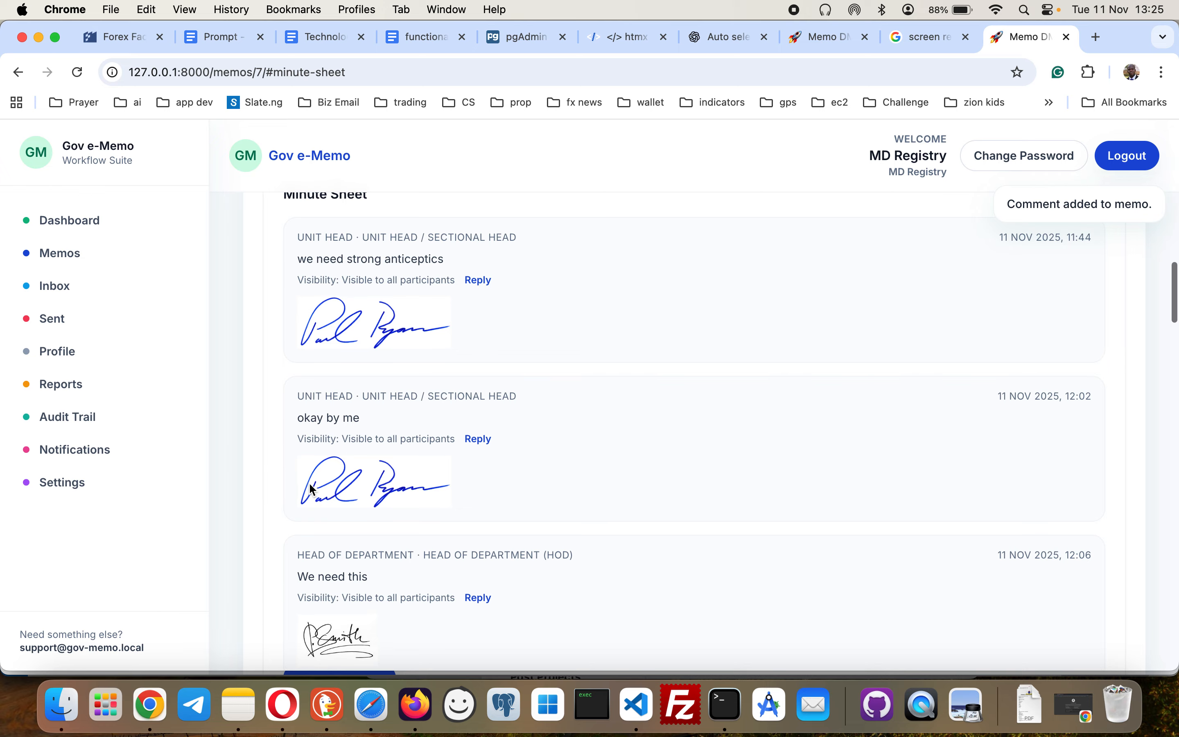
scroll(308, 482, down, 10)
scroll(309, 482, down, 6)
scroll(310, 483, up, 2)
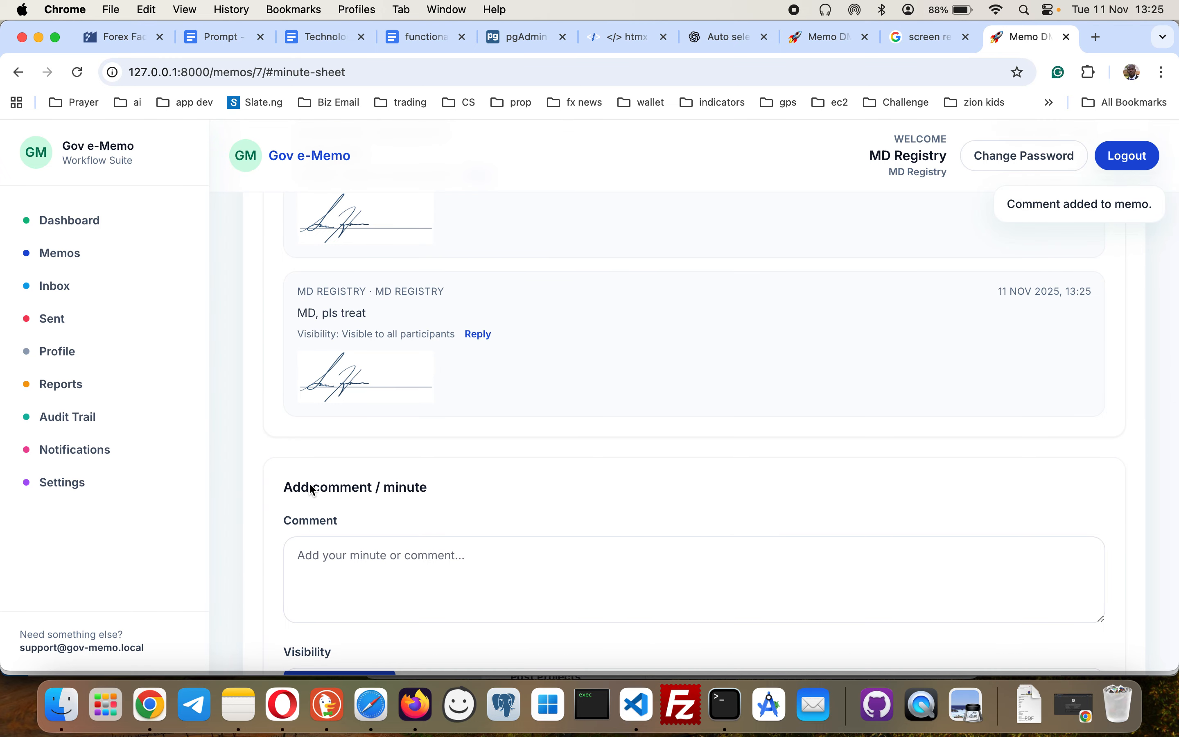
scroll(313, 489, up, 15)
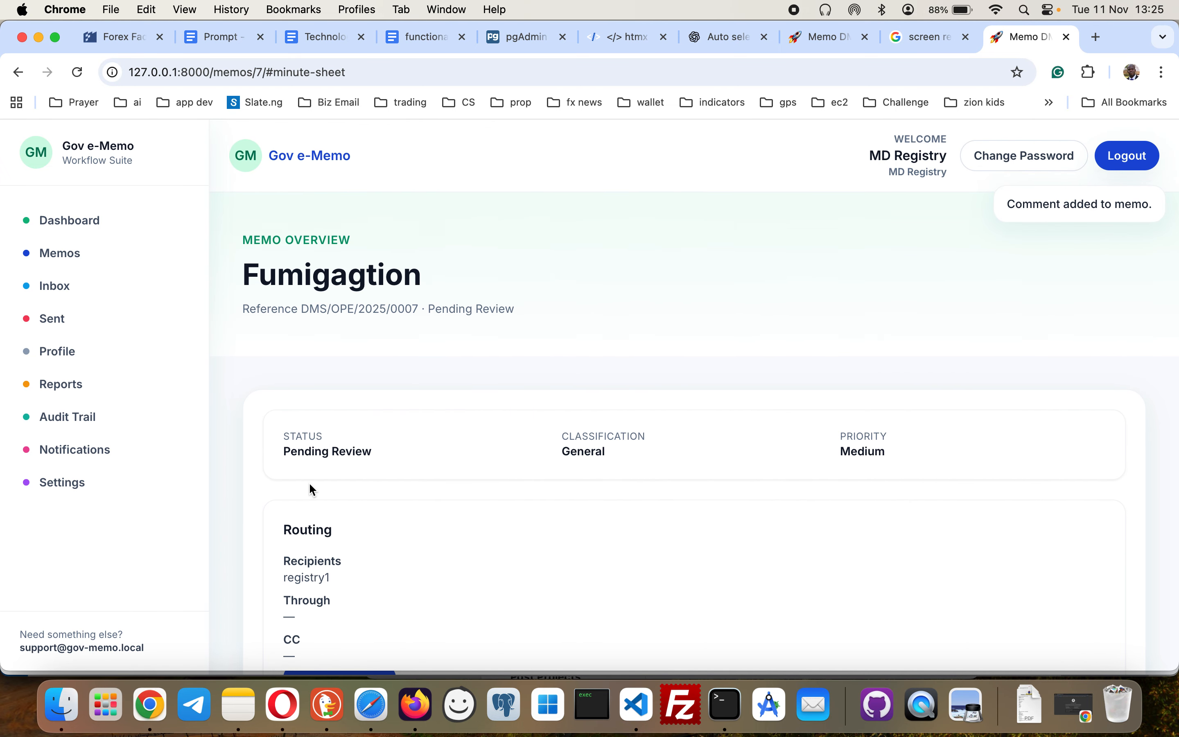
Open MD Registry's dashboard and review the incoming memos, sent memos, pending approvals and notifications
click(74, 232)
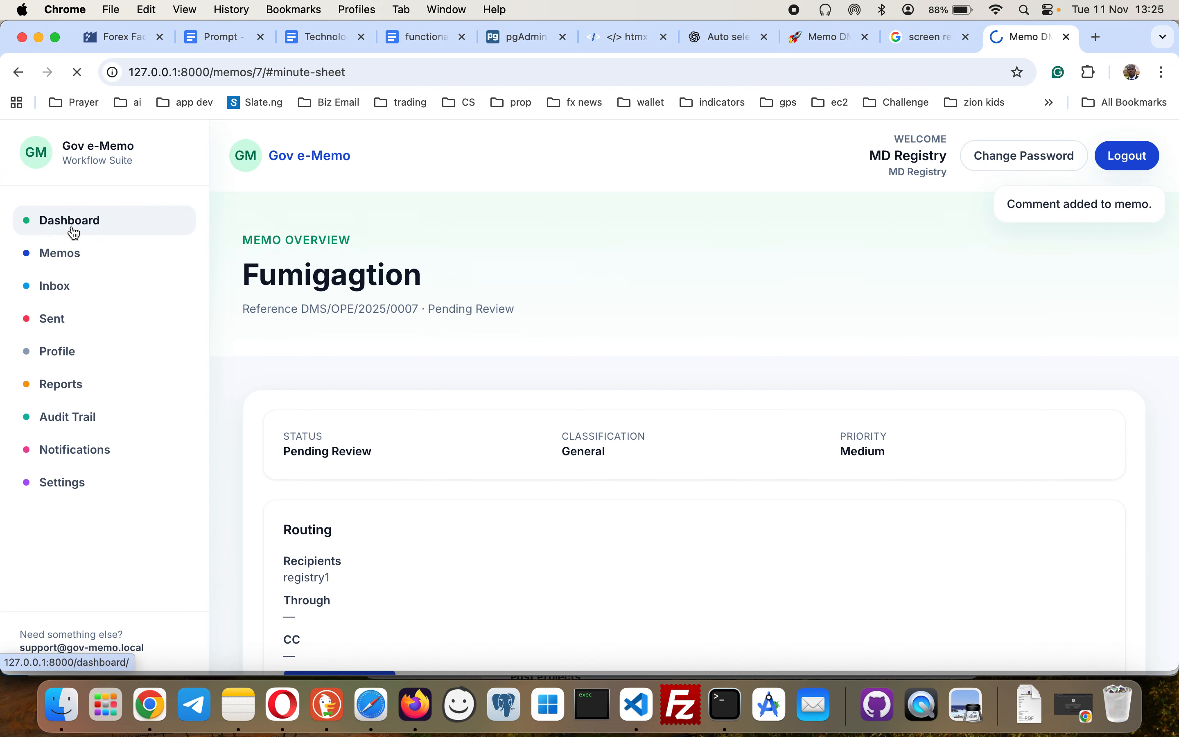
scroll(413, 381, down, 5)
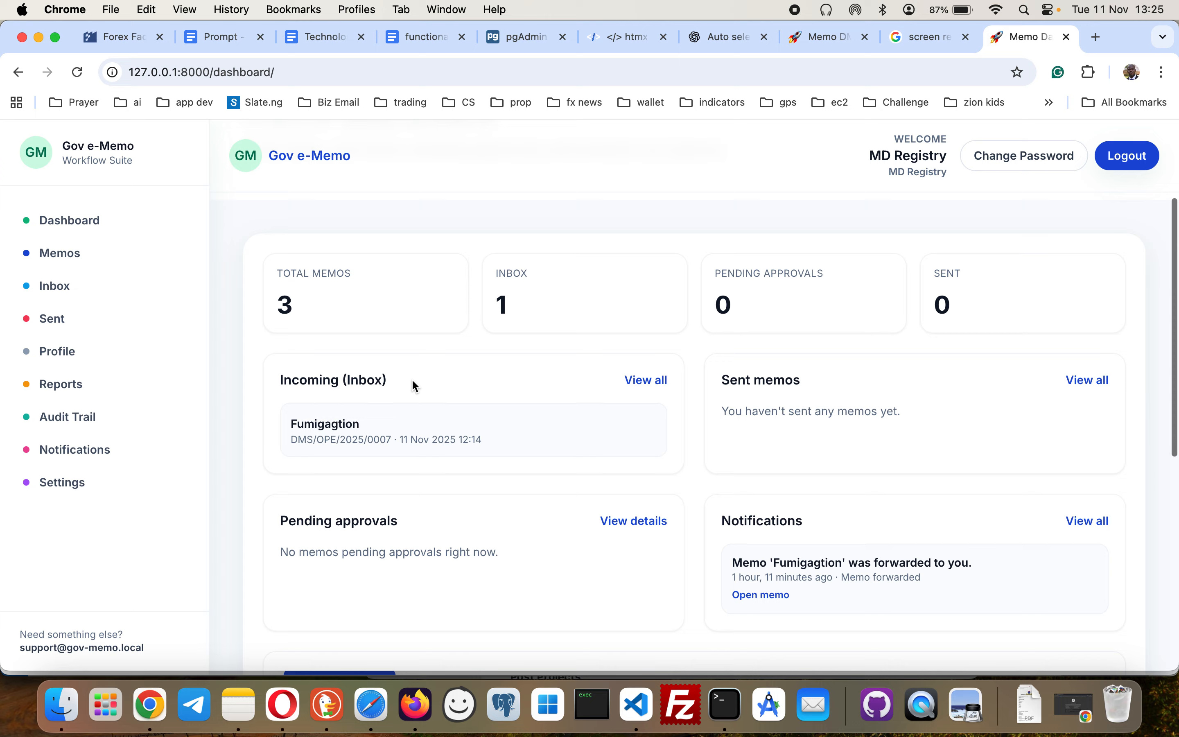
scroll(412, 381, up, 4)
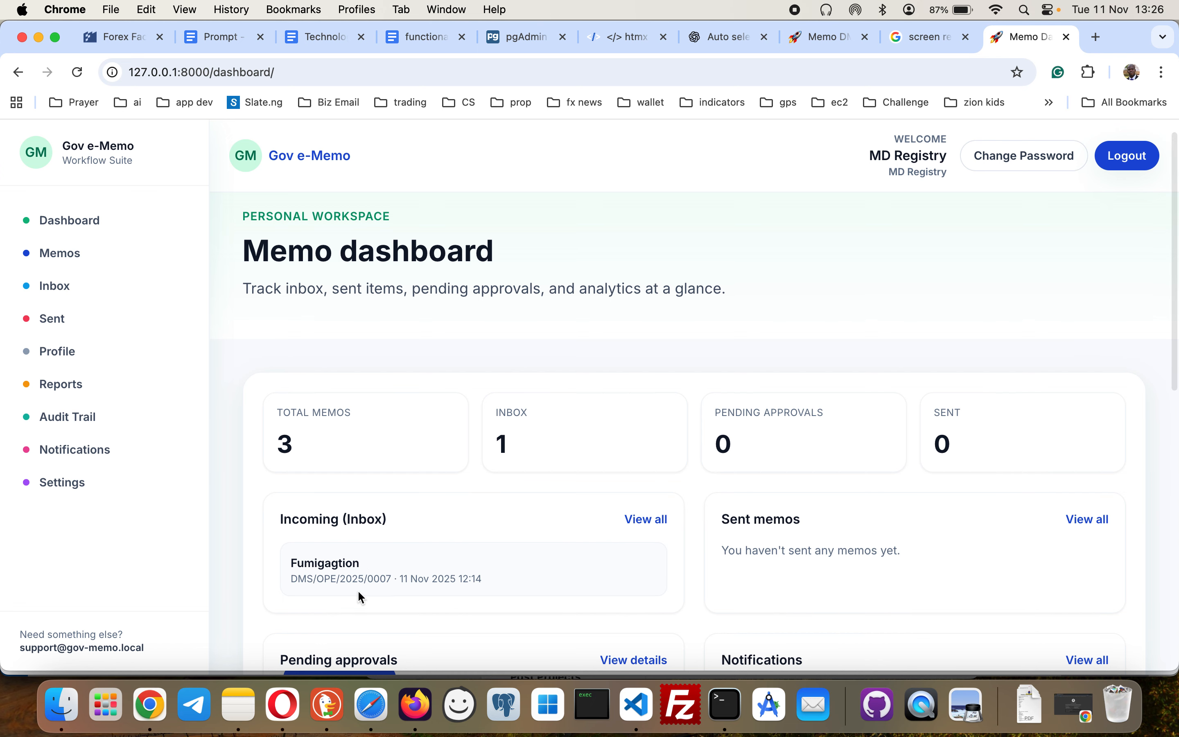
Switch to the Director's session in Firefox and forward the "Training on memo automation" memo to MD Registry
click(418, 707)
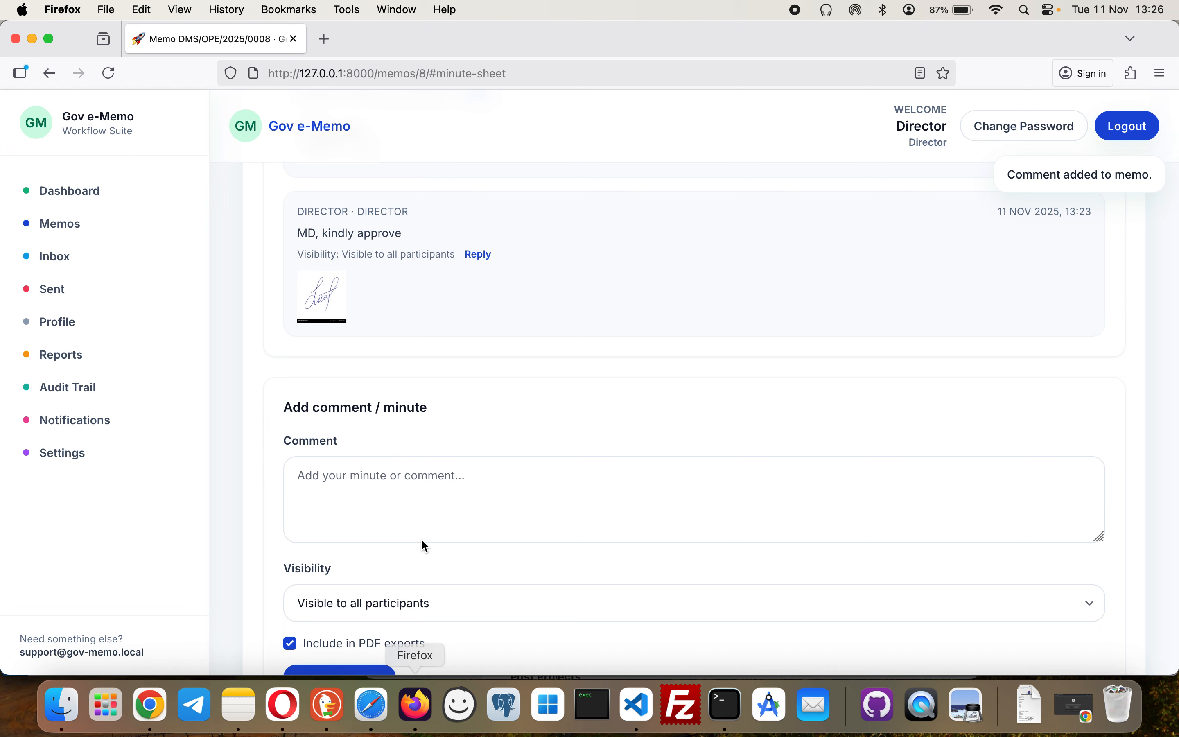
scroll(421, 515, down, 12)
scroll(421, 517, up, 20)
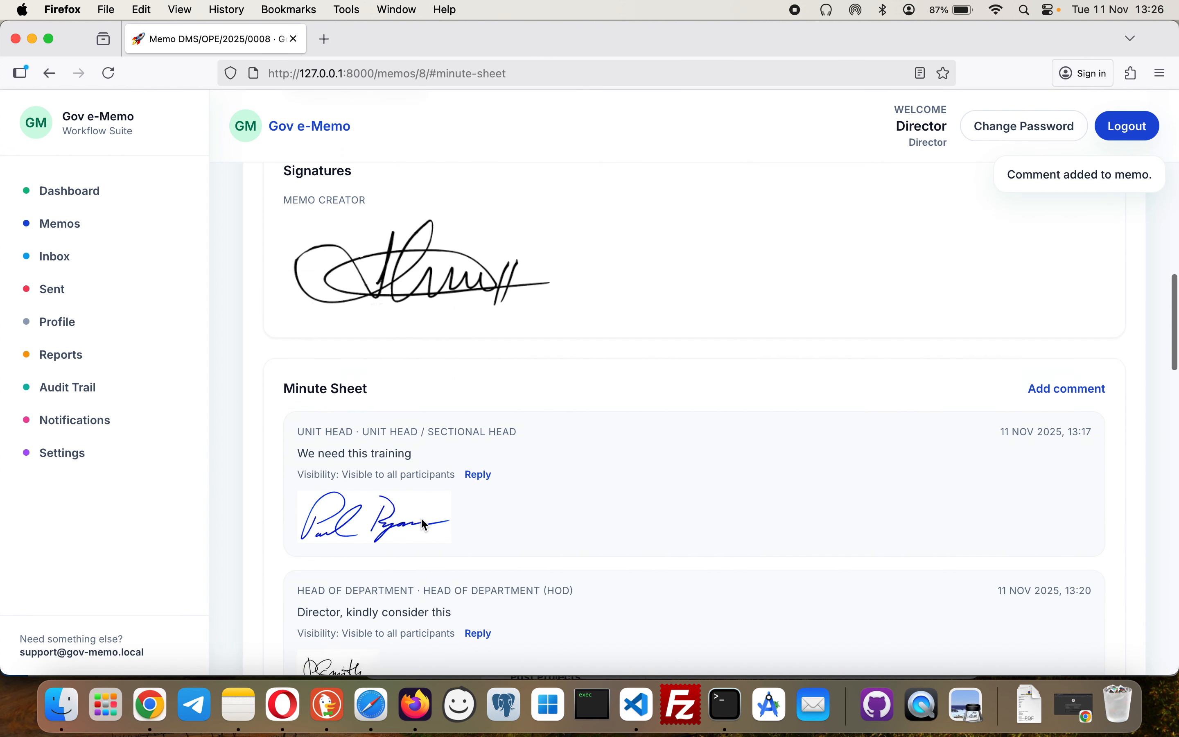
scroll(423, 525, up, 15)
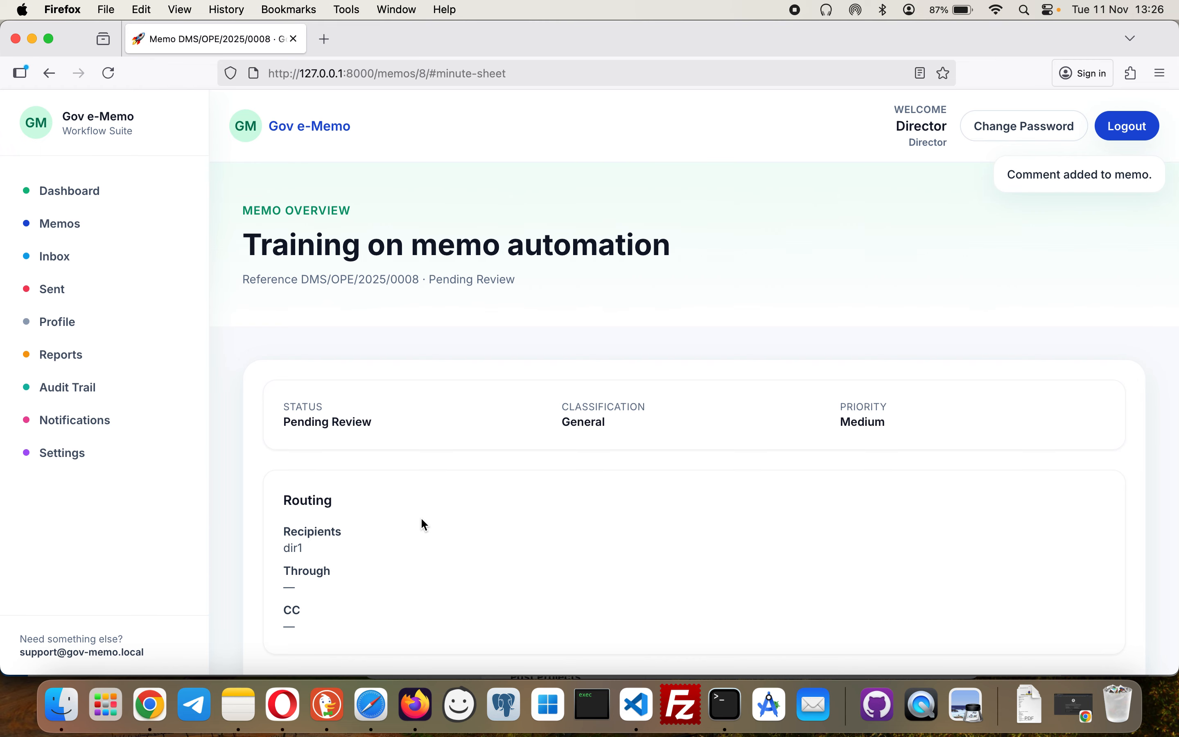
scroll(424, 525, up, 1)
scroll(422, 520, down, 10)
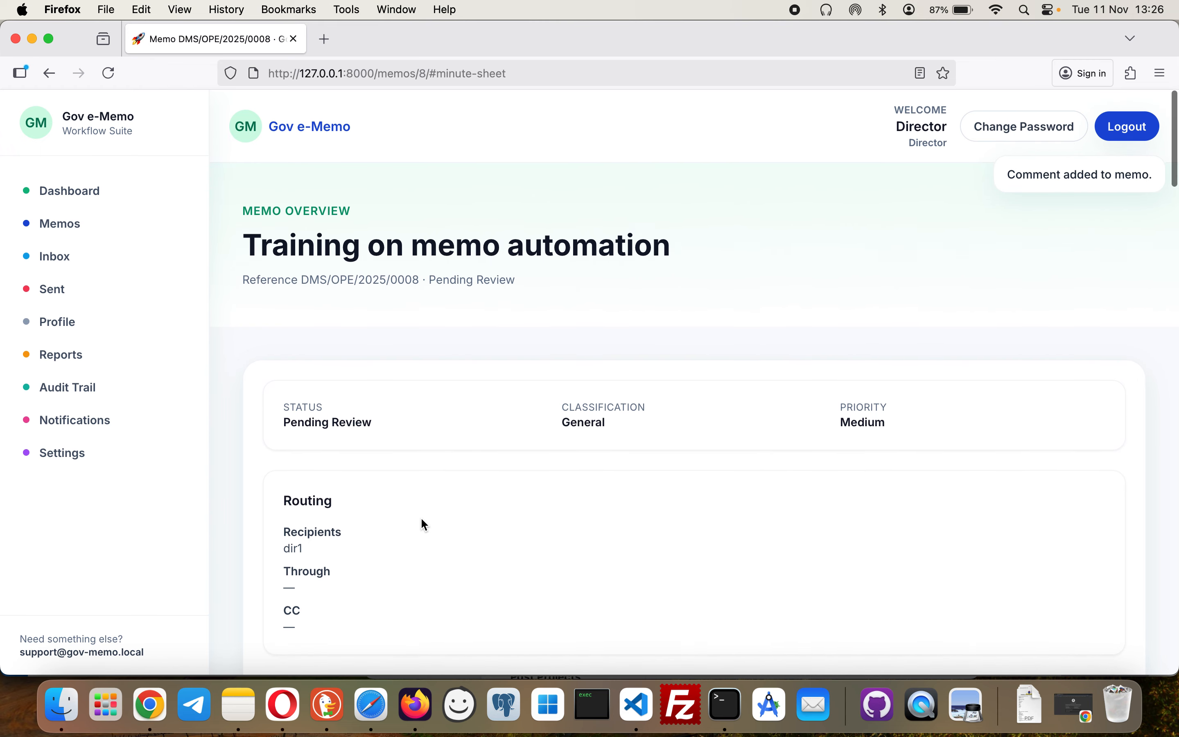
scroll(422, 521, down, 1)
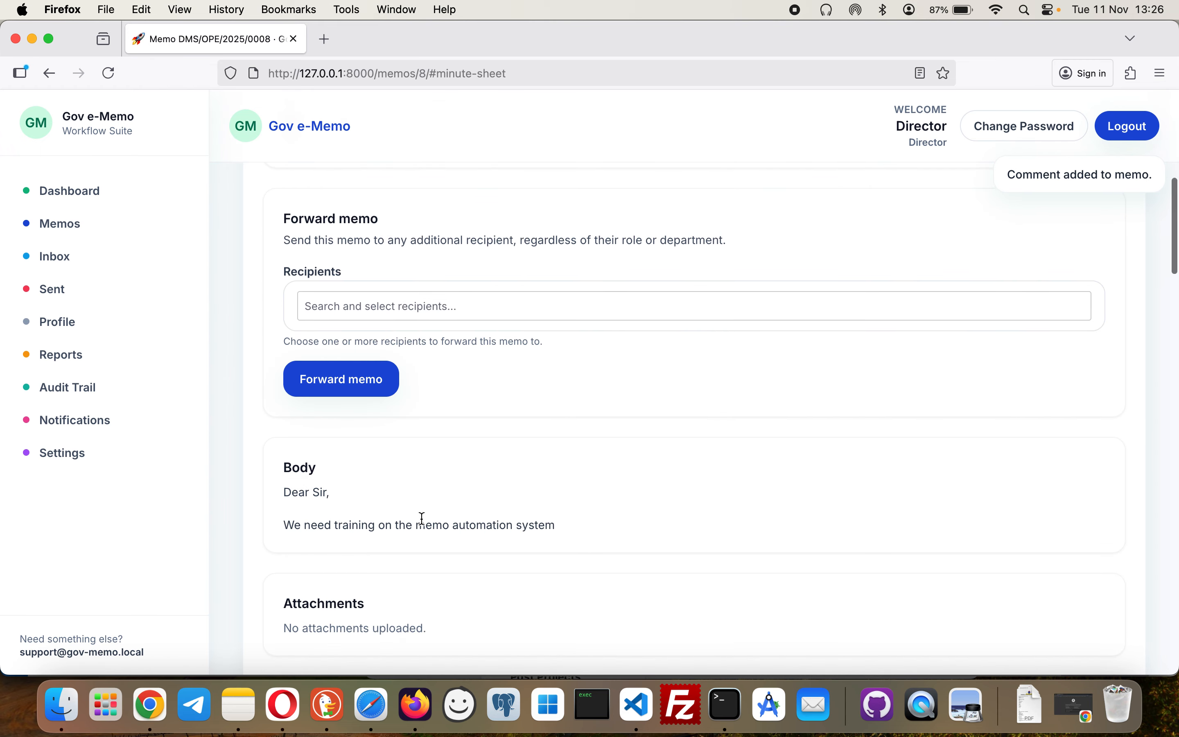
click(361, 308)
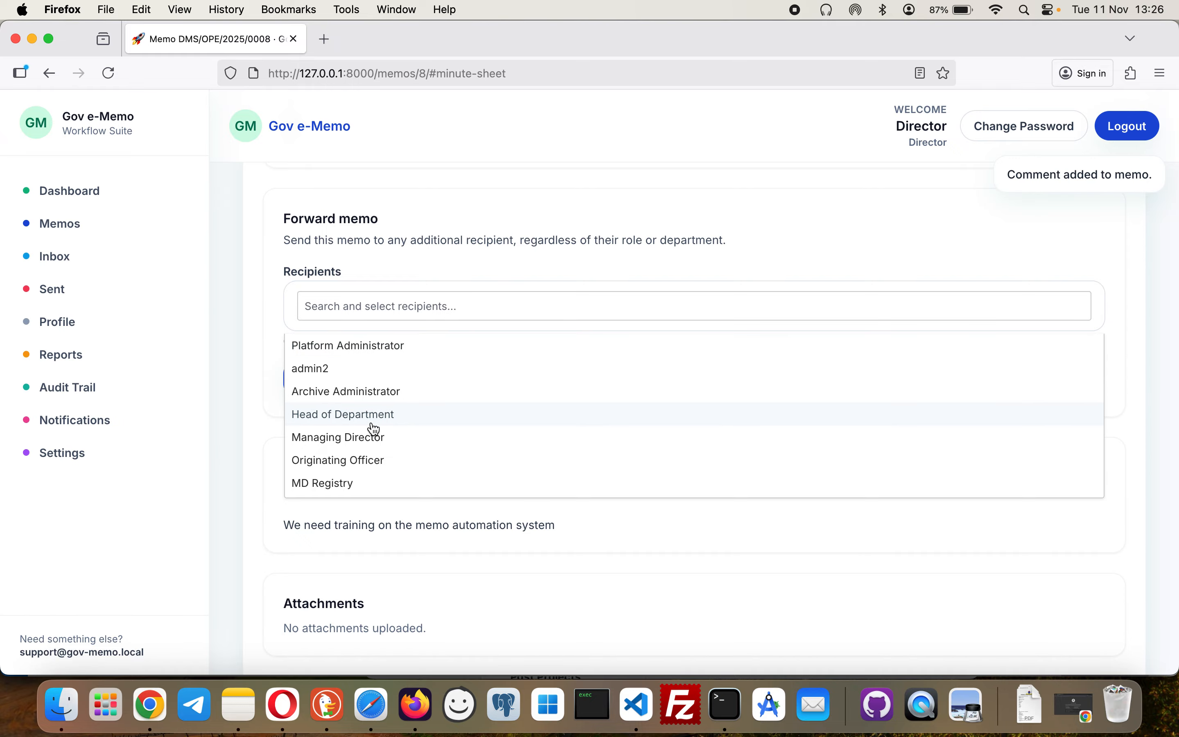
click(354, 483)
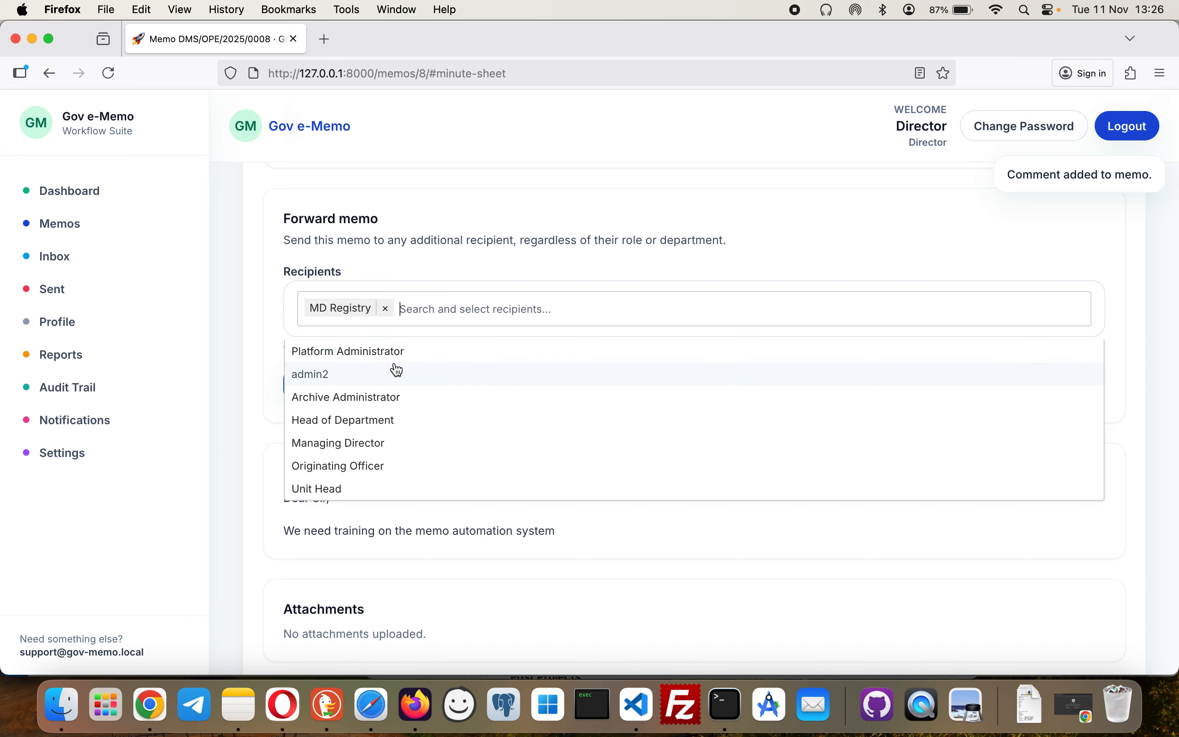
click(490, 249)
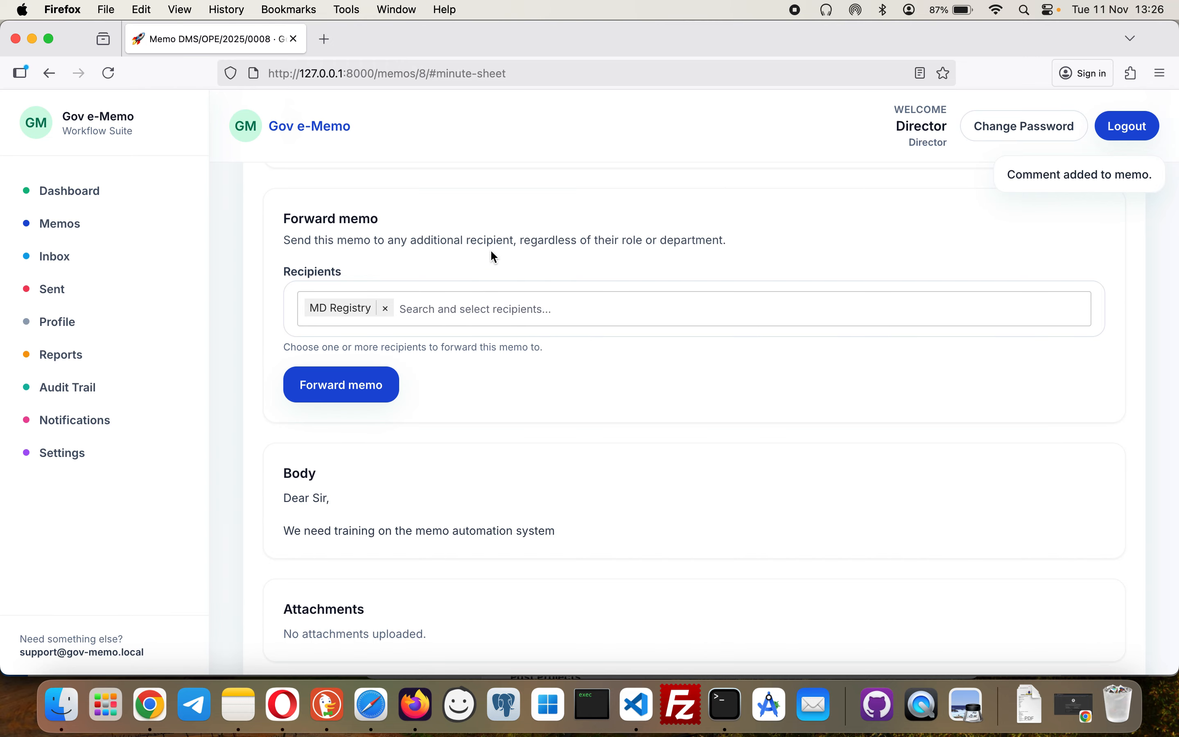
click(361, 392)
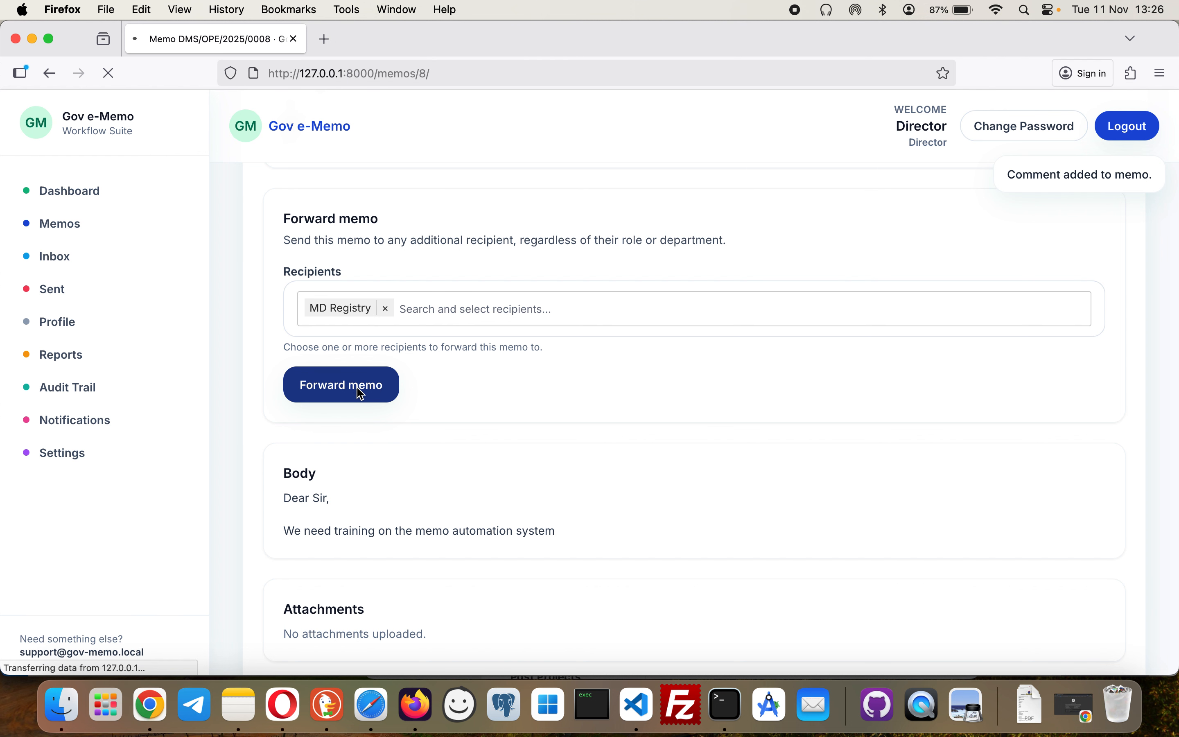
scroll(438, 374, down, 1)
scroll(437, 371, down, 5)
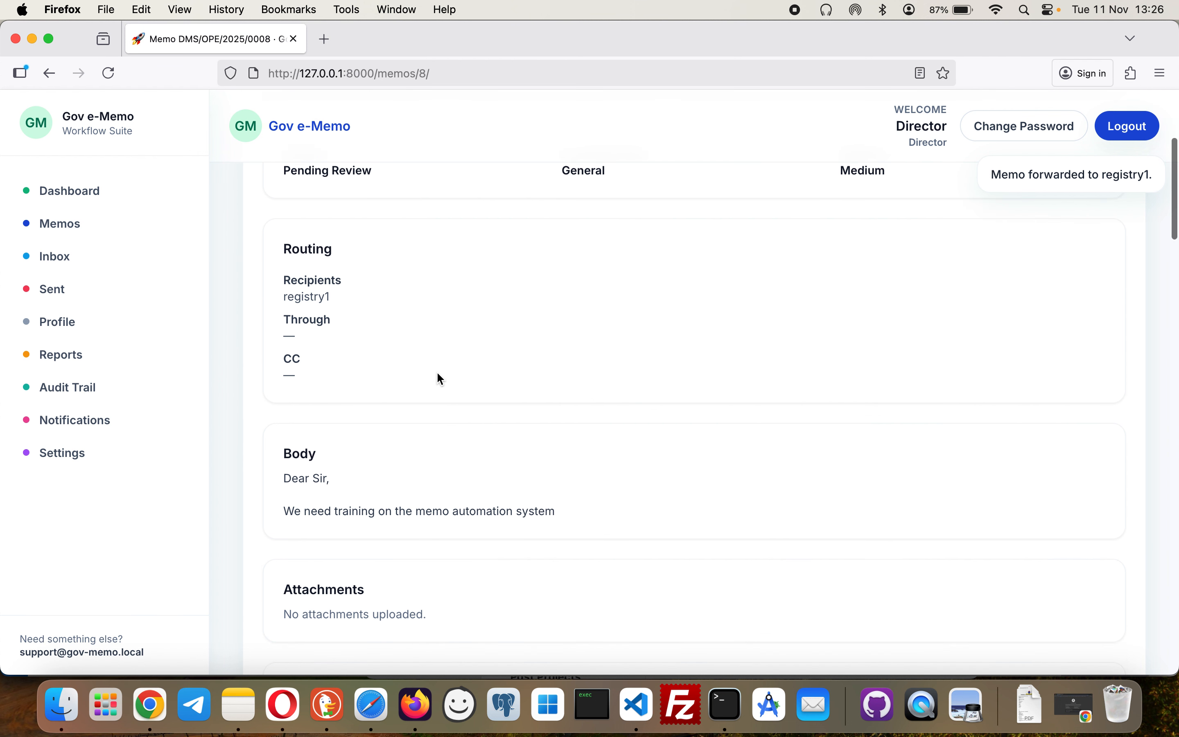
Switch to MD Registry's session in Chrome, refresh the dashboard and open the incoming "Training on memo automation" memo
click(162, 695)
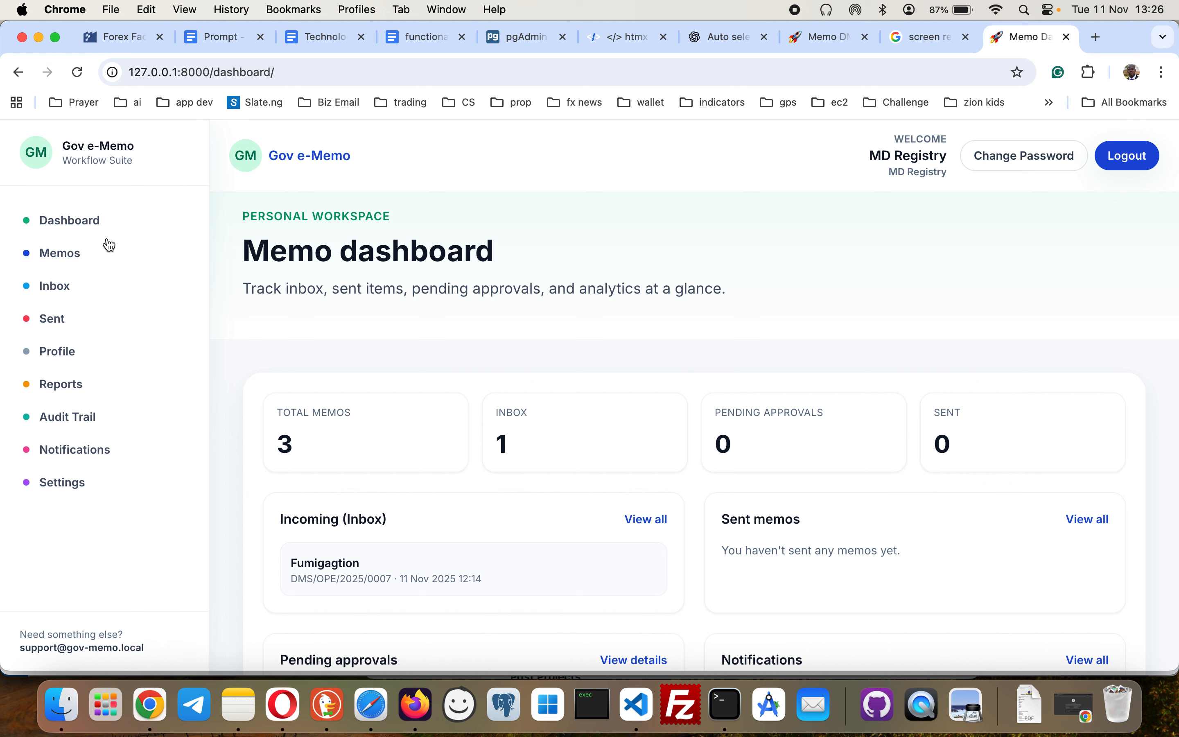
click(78, 74)
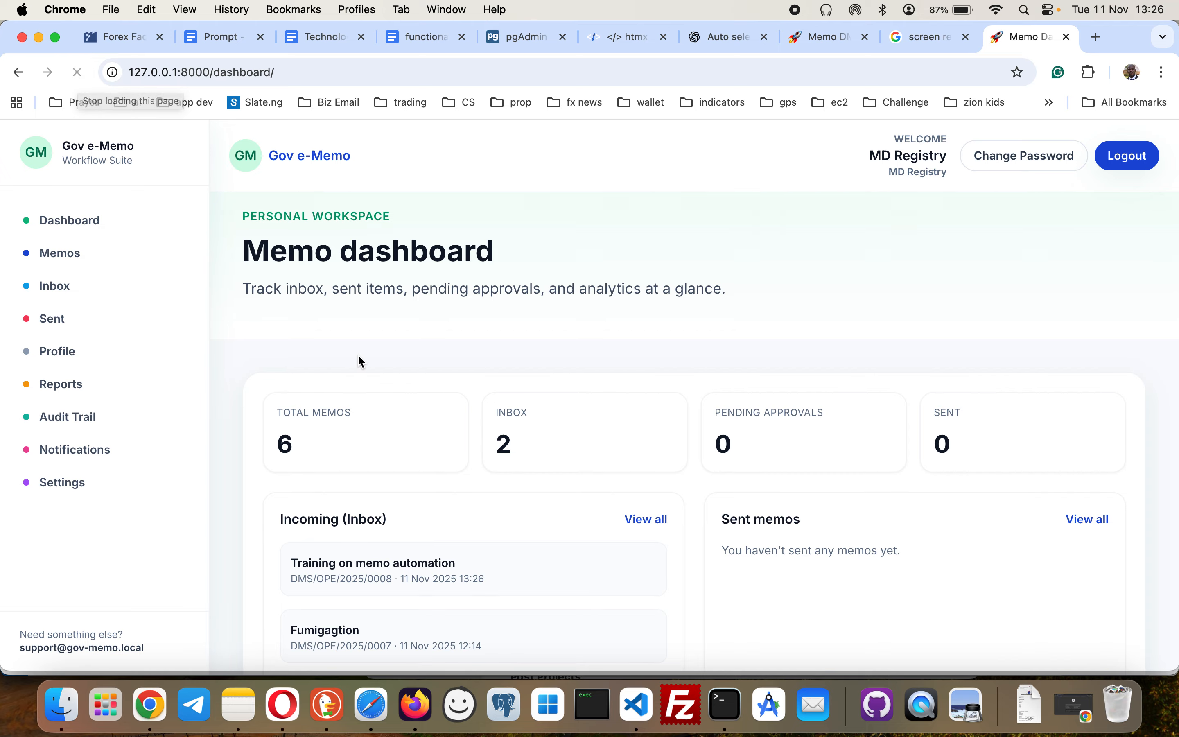
scroll(358, 353, down, 3)
click(416, 470)
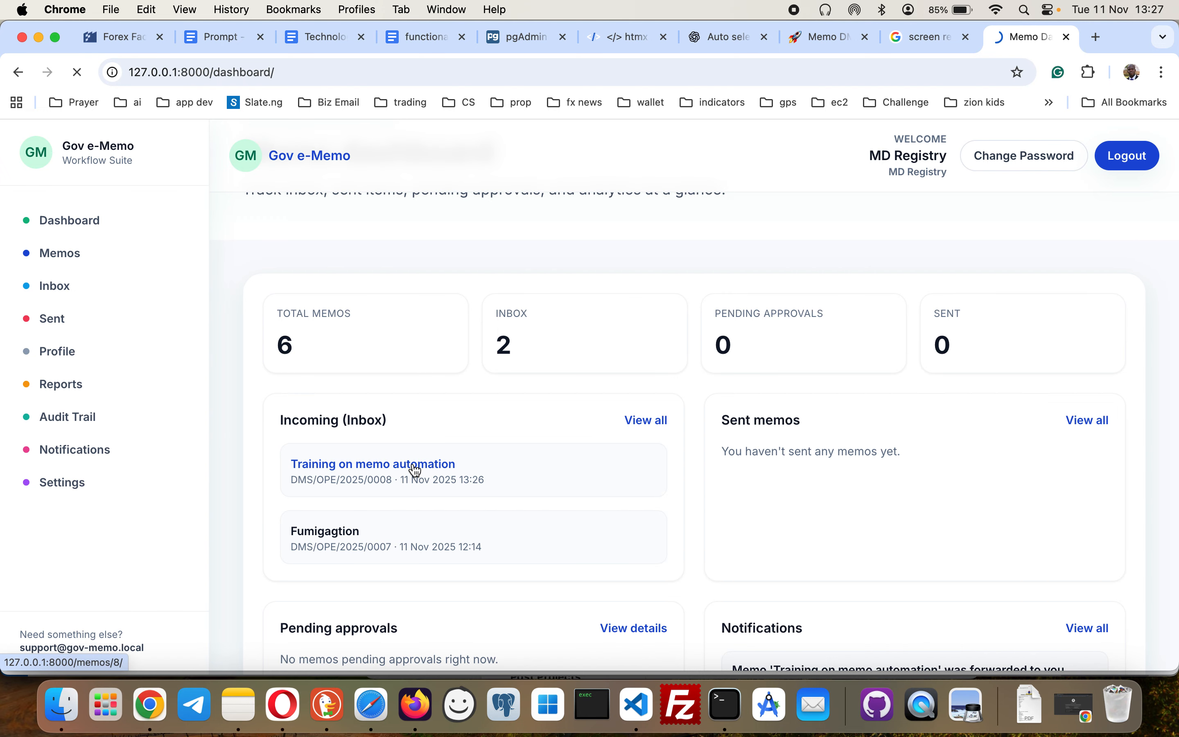
scroll(413, 464, down, 6)
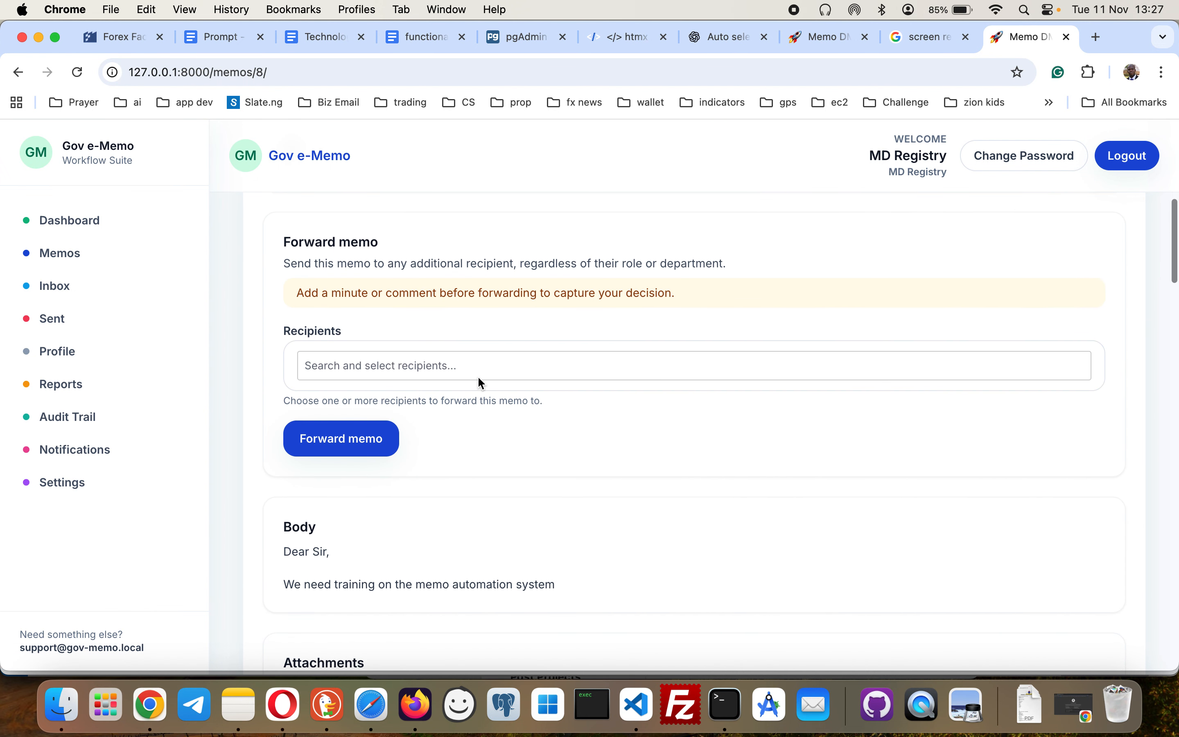
Post the comment "Pls approve sir" on the "Training on memo automation" memo, keeping it visible to all participants
scroll(454, 358, down, 15)
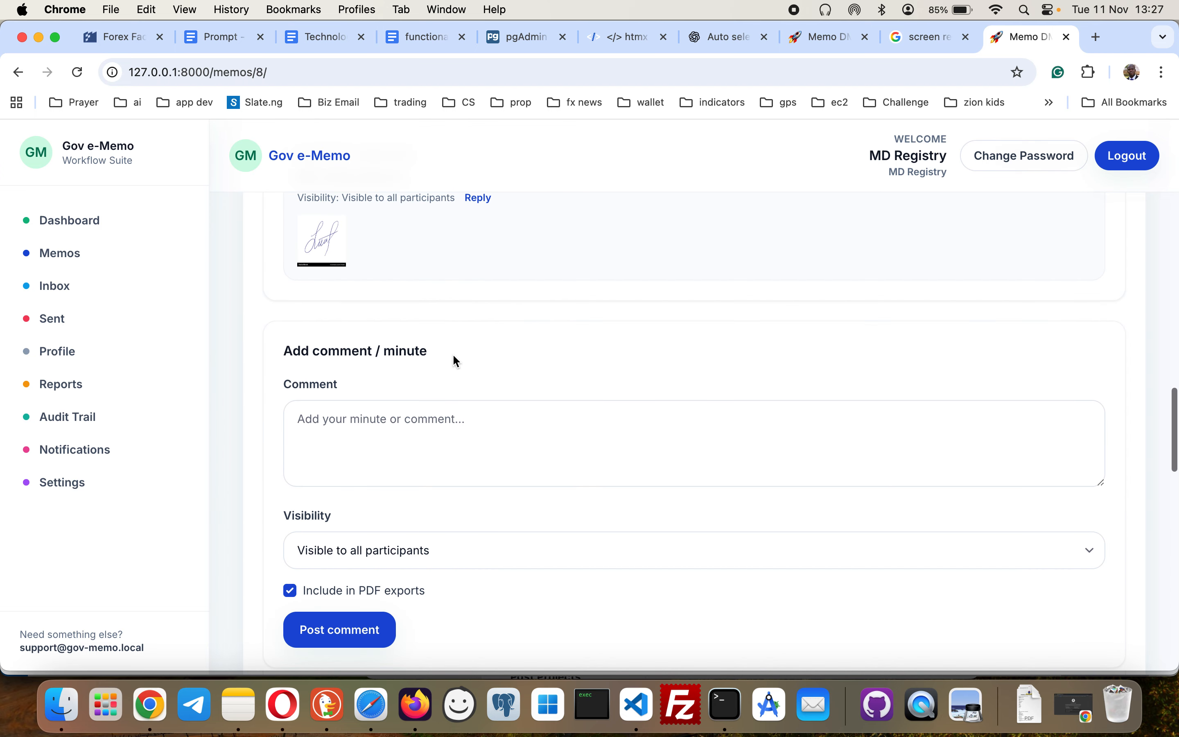
scroll(454, 359, down, 2)
click(376, 369)
text(Pls trear)
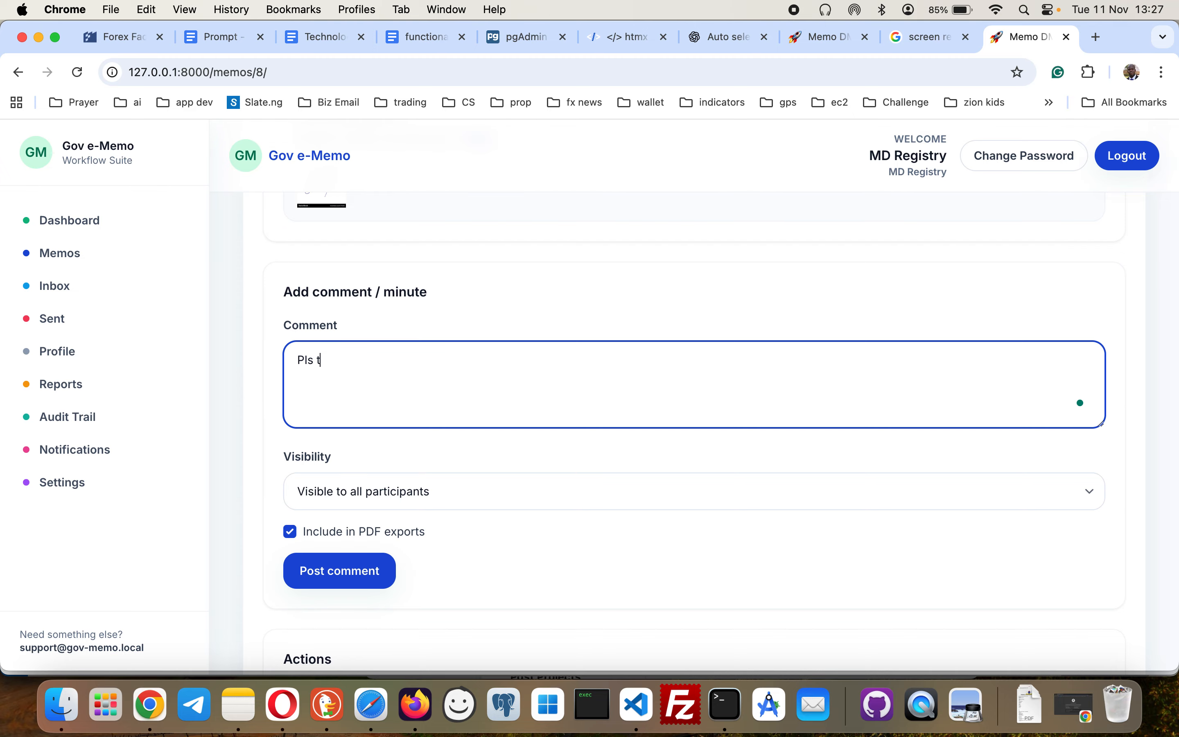
key(BackSpace)
key(BackSpace)
key(BackSpace)
key(BackSpace)
key(BackSpace)
text(apprvove sir)
click(343, 581)
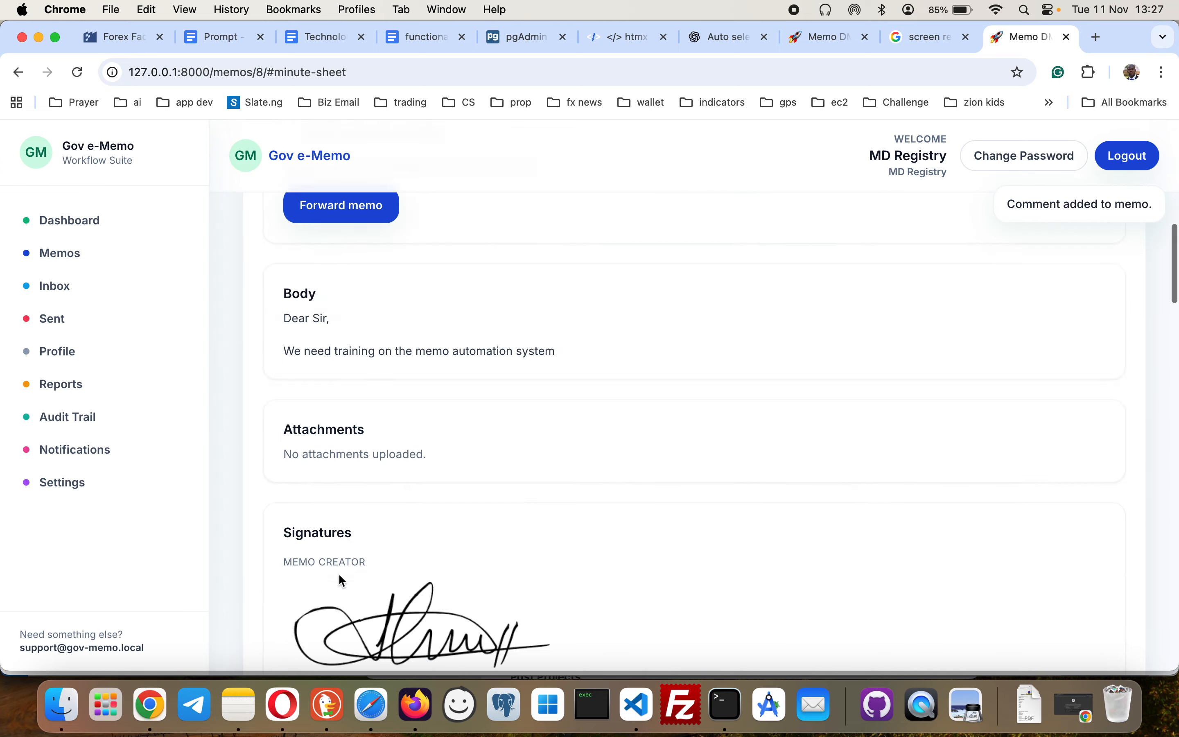
Forward the "Training on memo automation" memo from MD Registry to the Managing Director
scroll(339, 574, down, 5)
scroll(339, 575, up, 2)
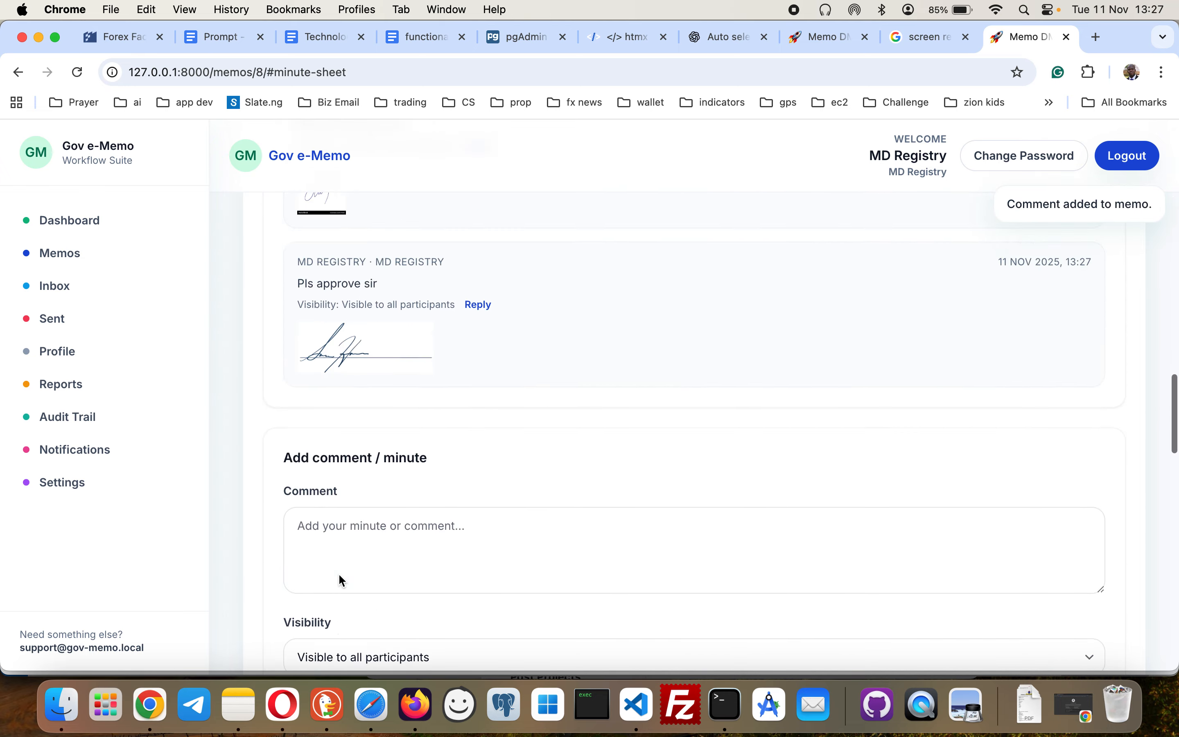
scroll(433, 429, up, 15)
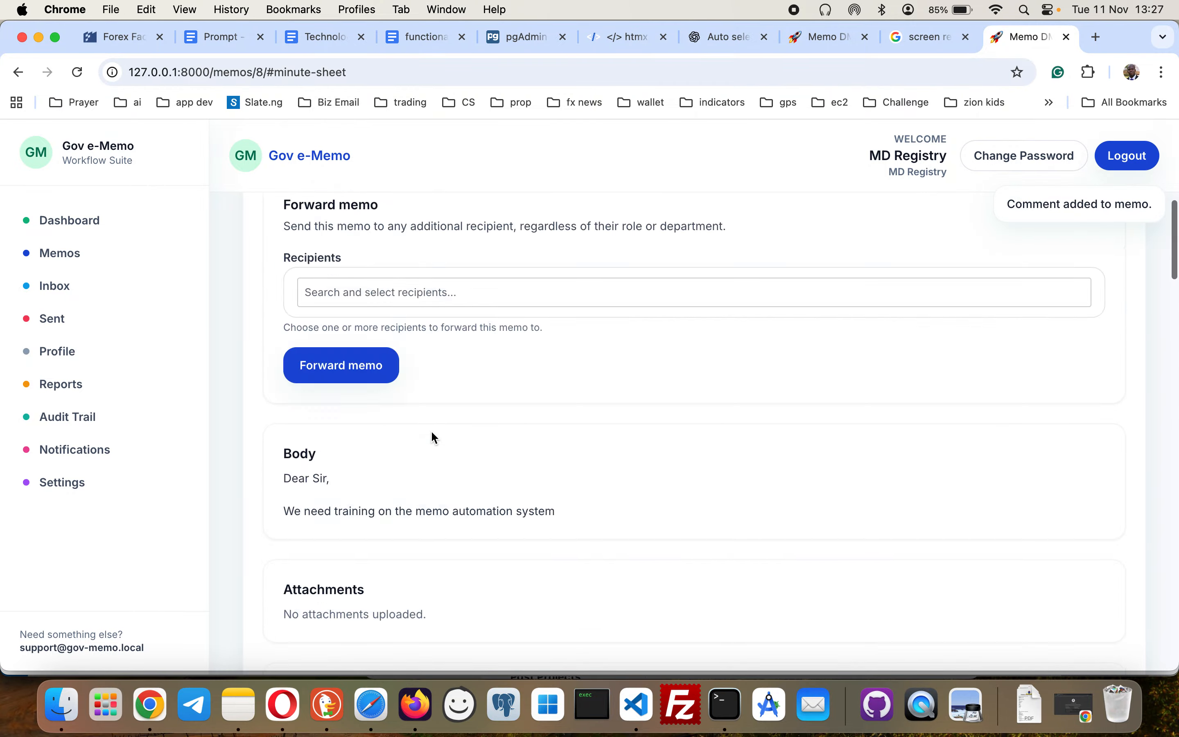
scroll(432, 430, down, 5)
scroll(431, 430, down, 2)
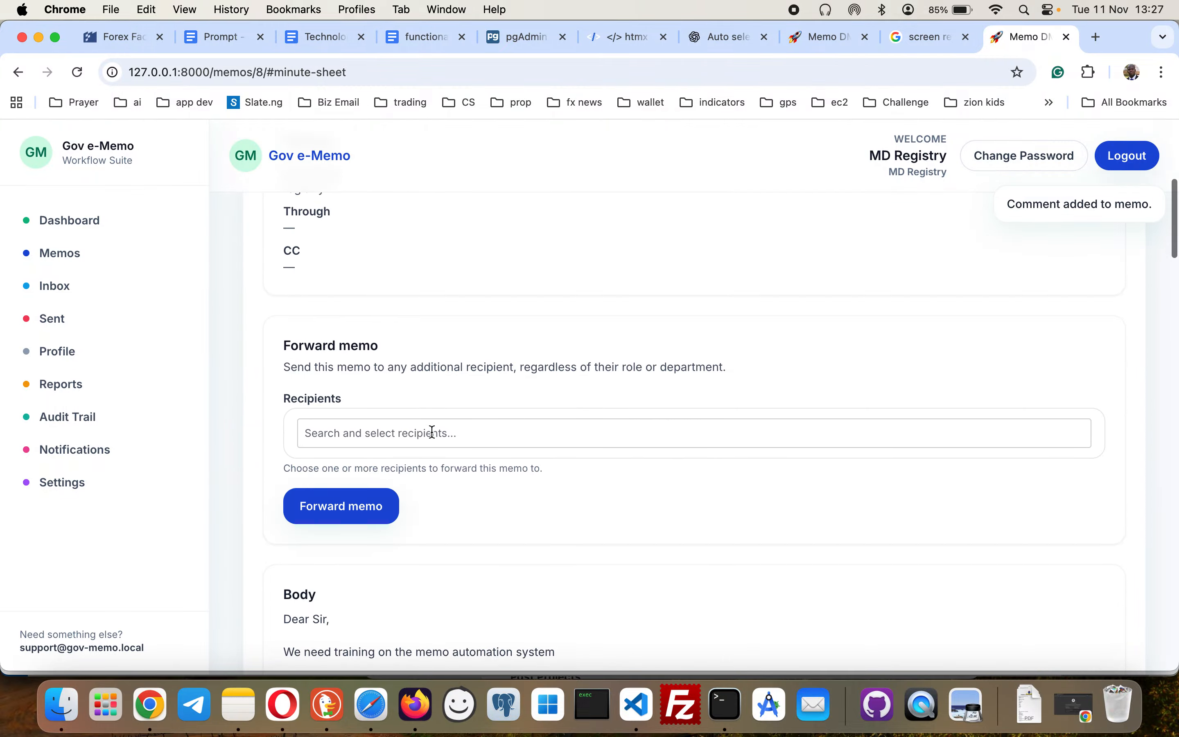
click(432, 432)
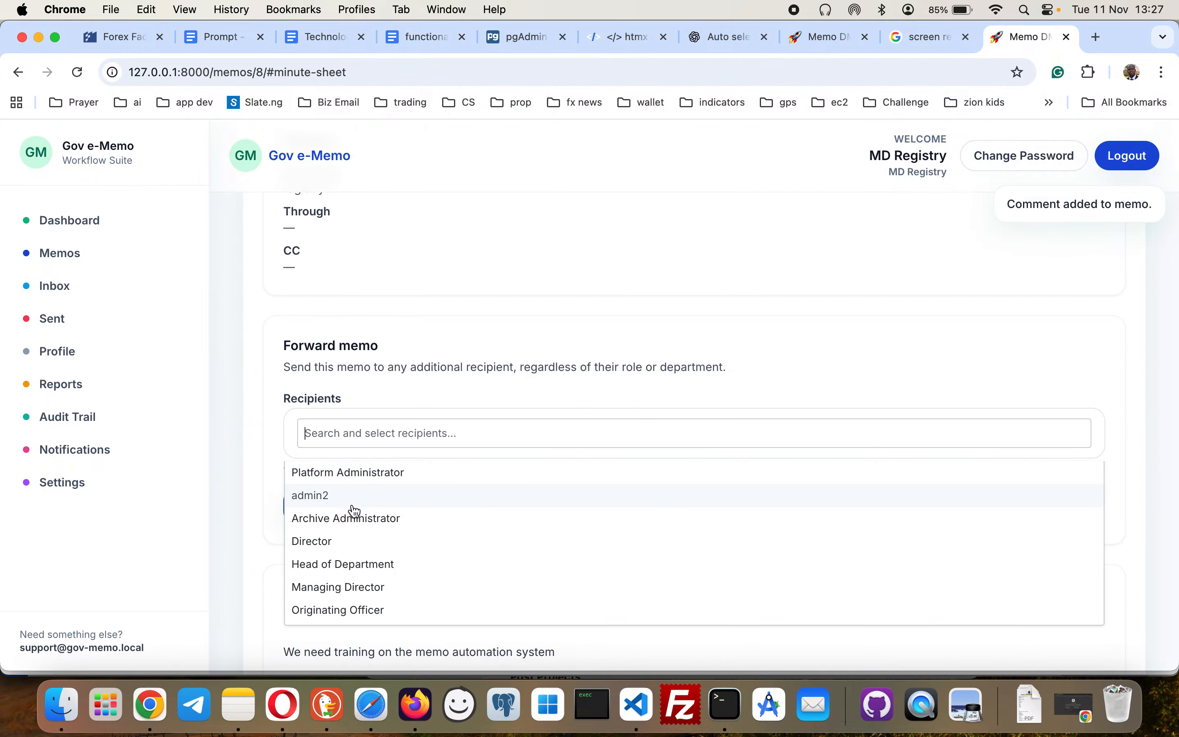
click(359, 587)
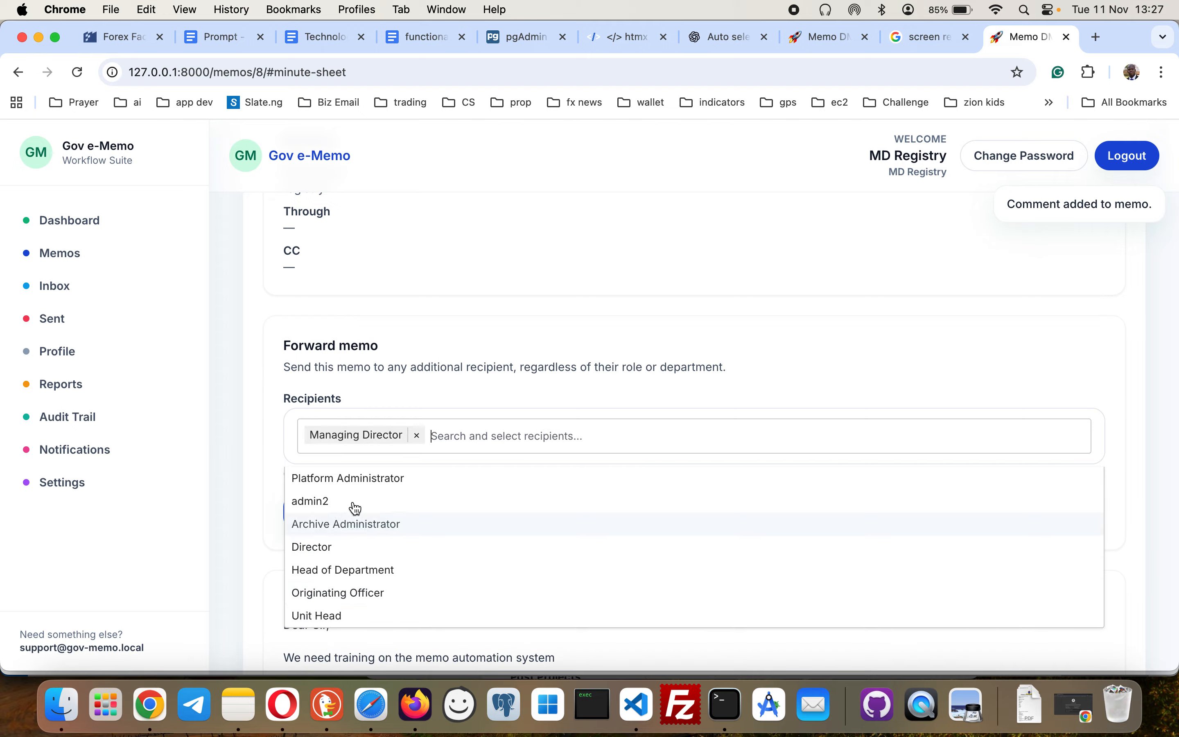
click(435, 373)
click(356, 513)
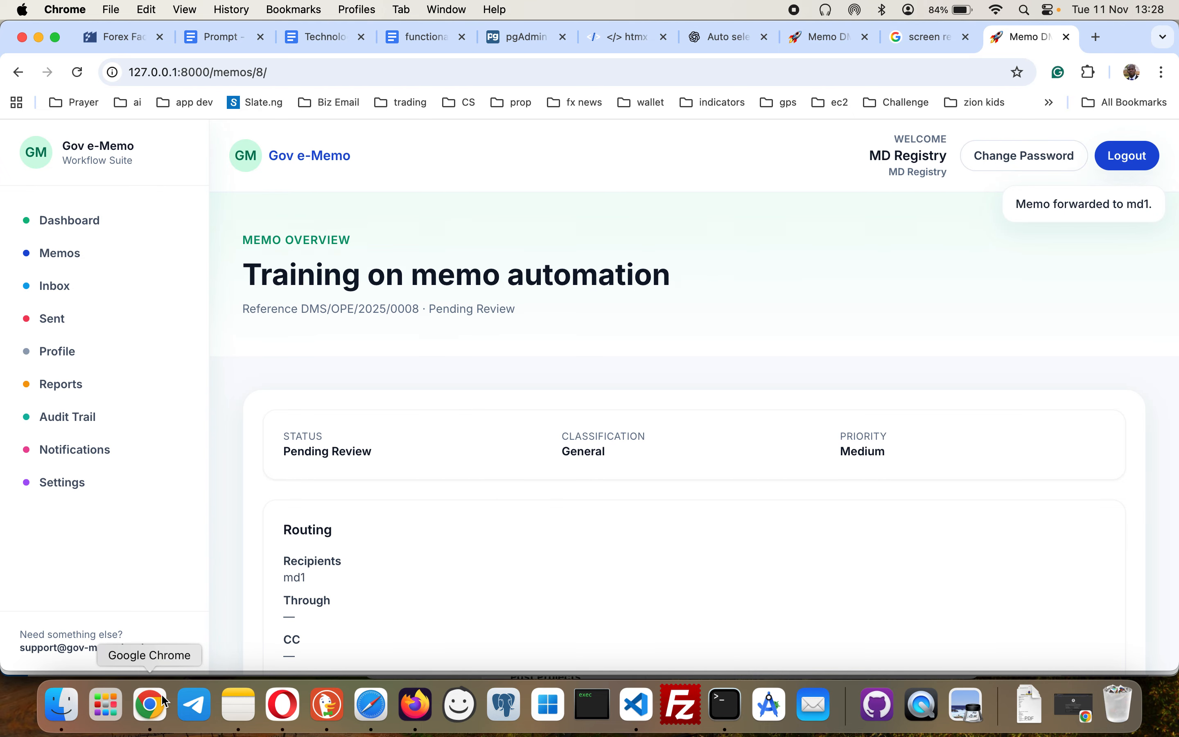
Switch to the Chrome Incognito window, load the e-memo site at 127.0.0.1:8000 and open its login page
click(1076, 718)
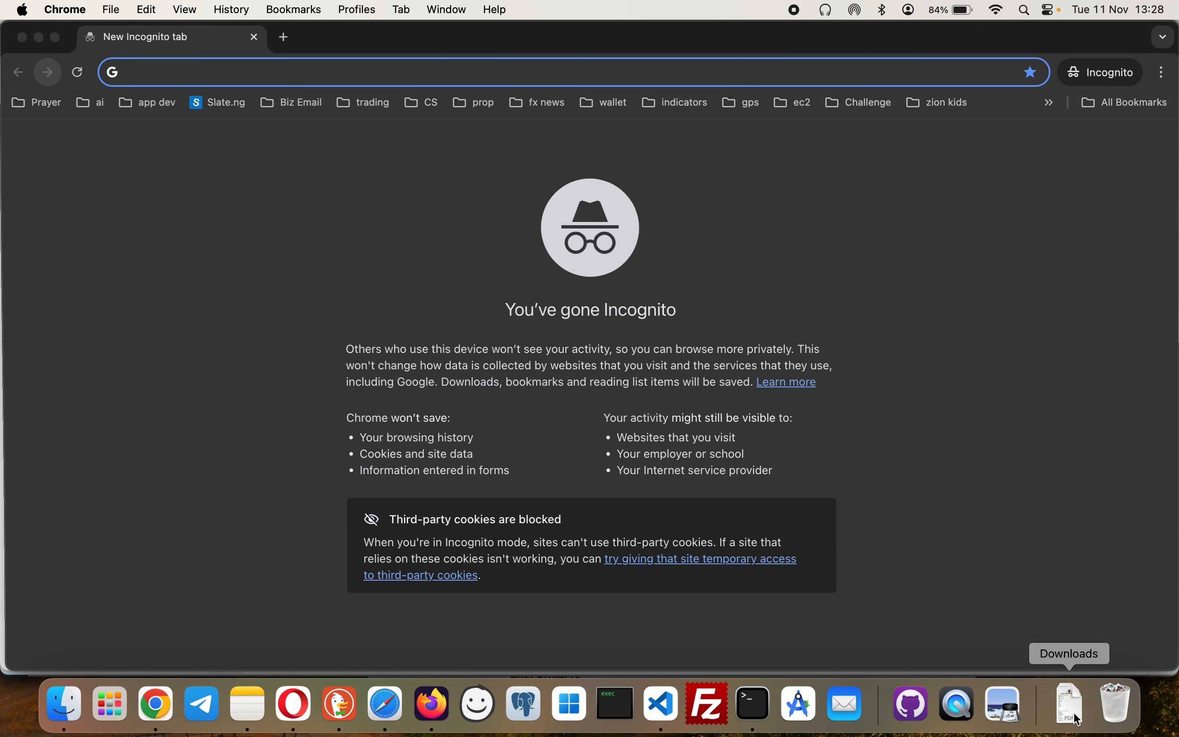
text(12)
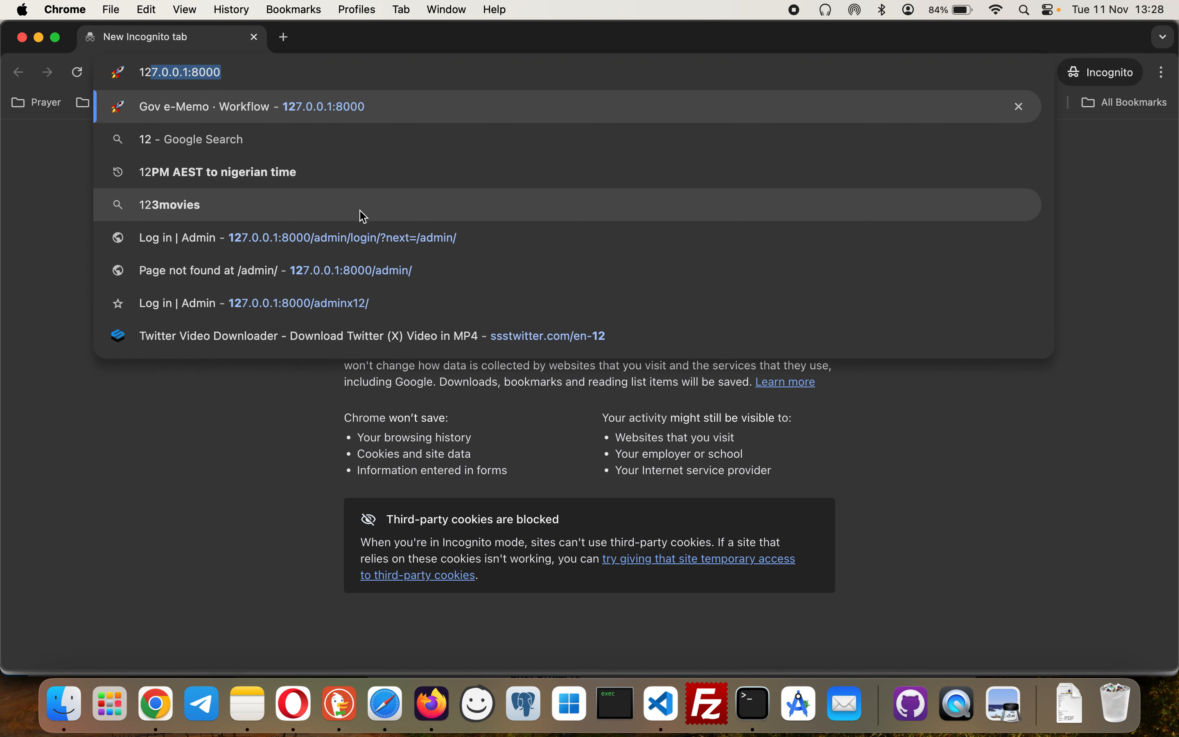
key(Return)
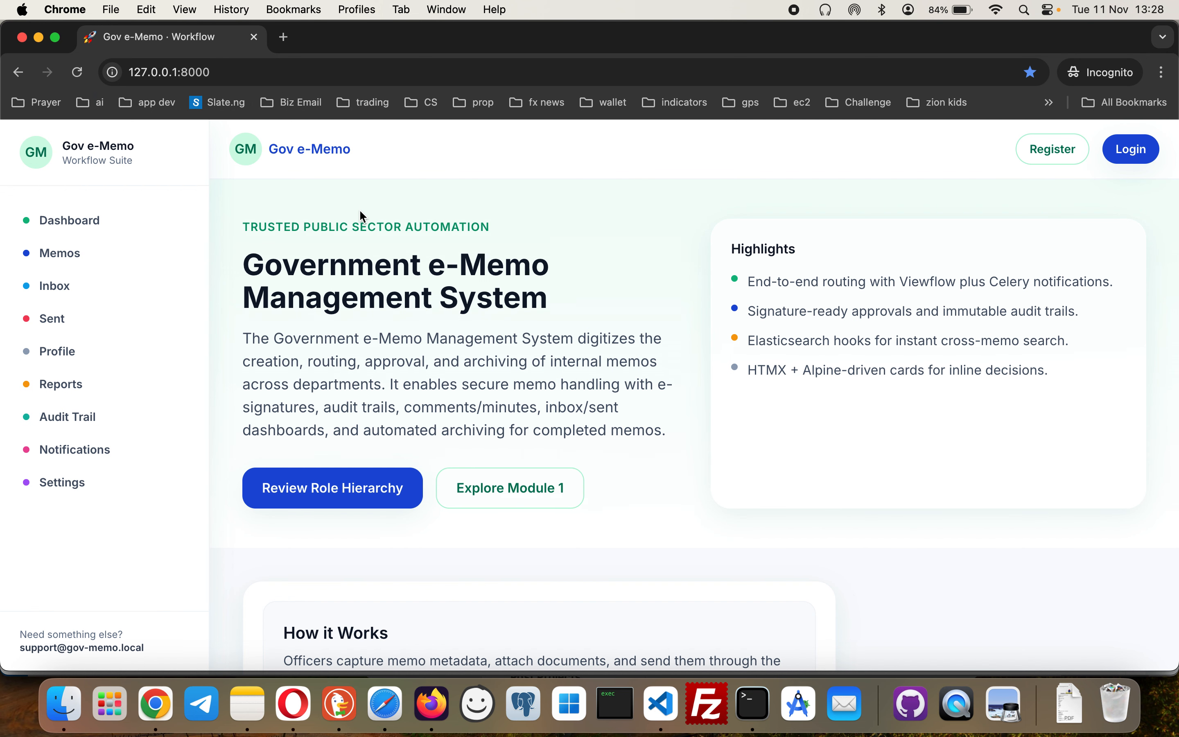
click(1121, 152)
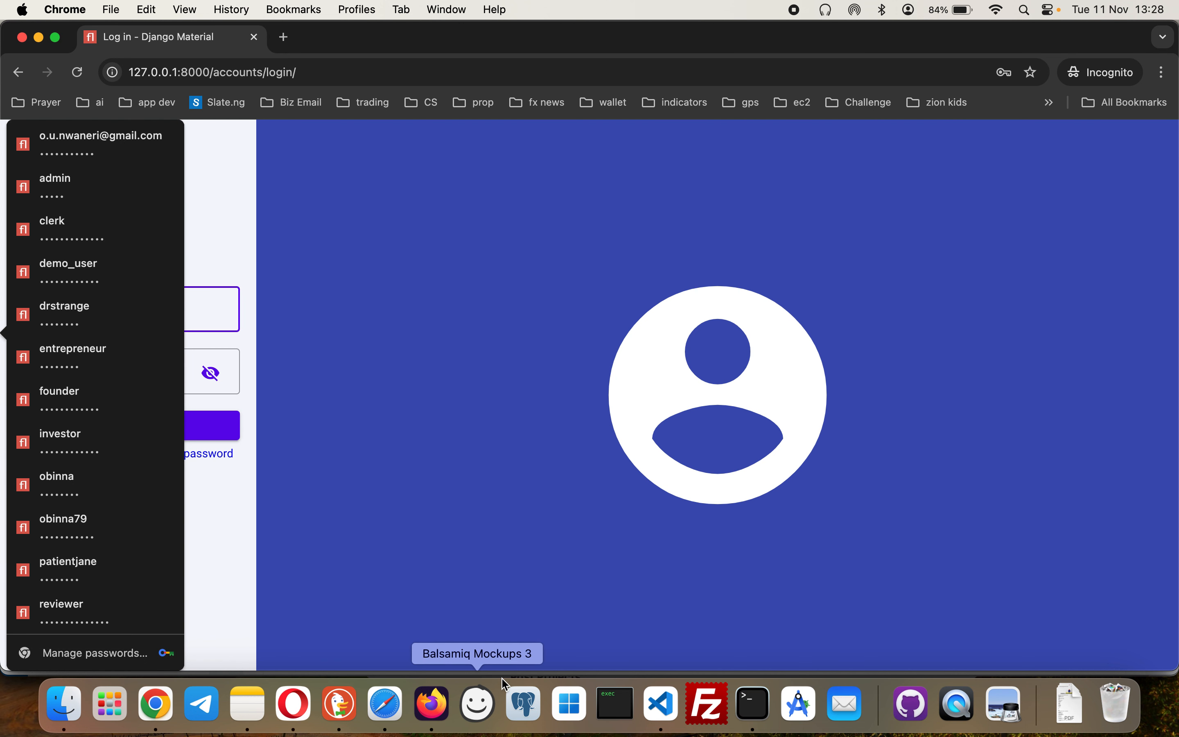
Copy the username md1 from the README's default credentials in VS Code and enter it as the login username in the Incognito window
click(634, 711)
click(661, 704)
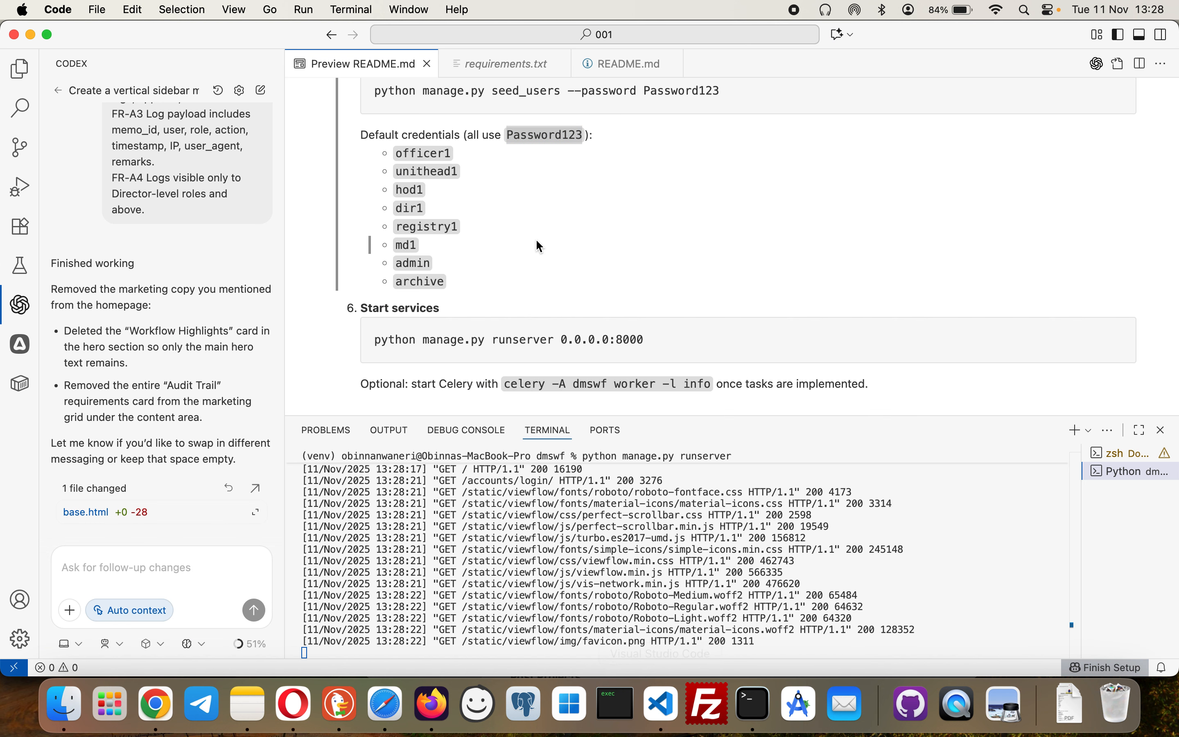
drag(428, 243, 398, 251)
key(super+c)
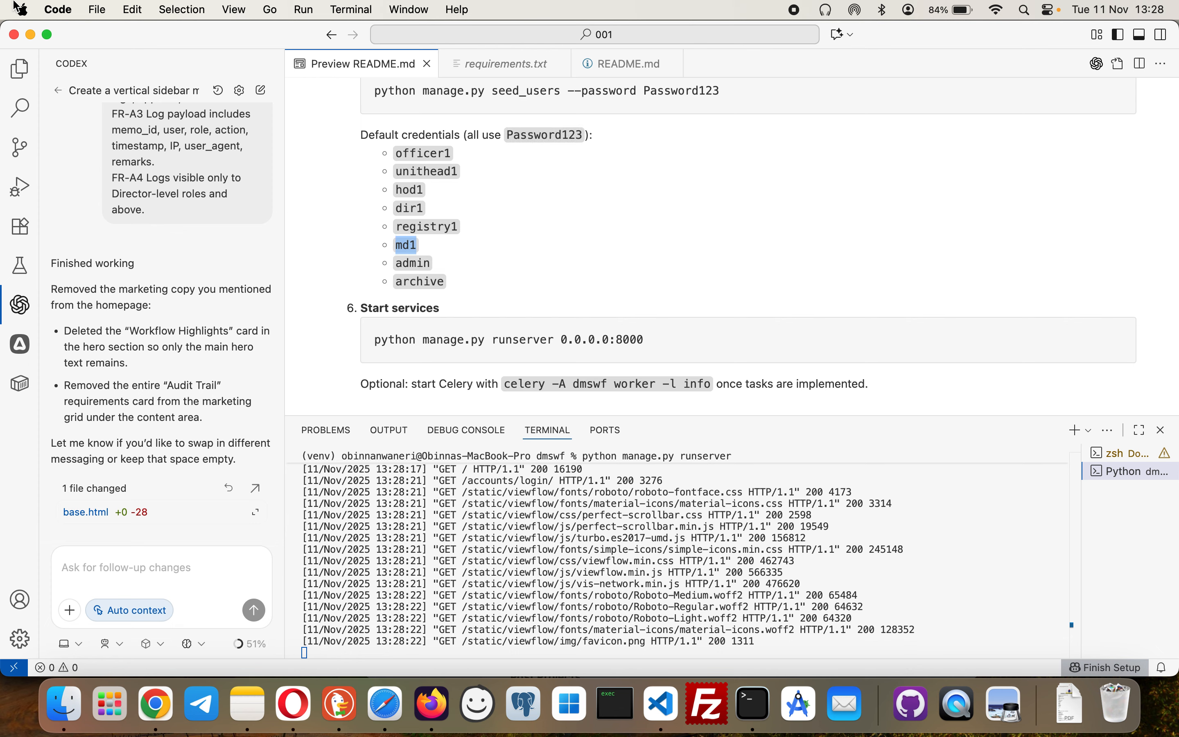
click(30, 34)
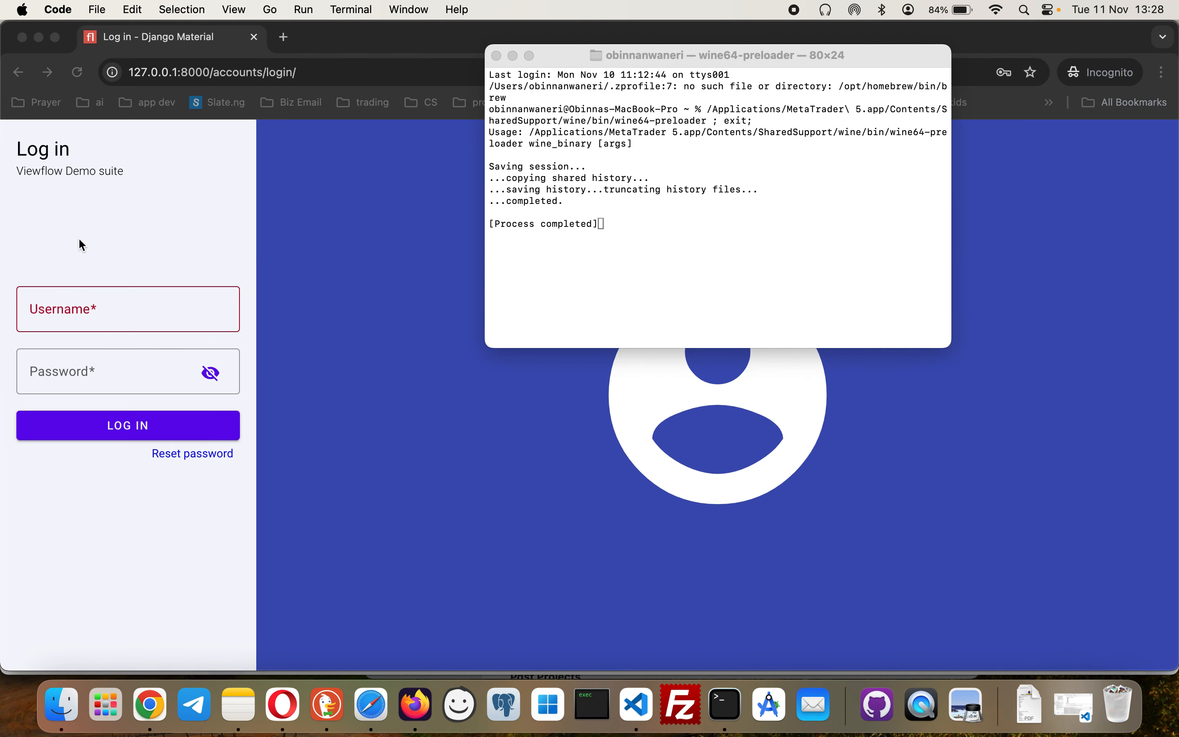
click(89, 299)
key(super+v)
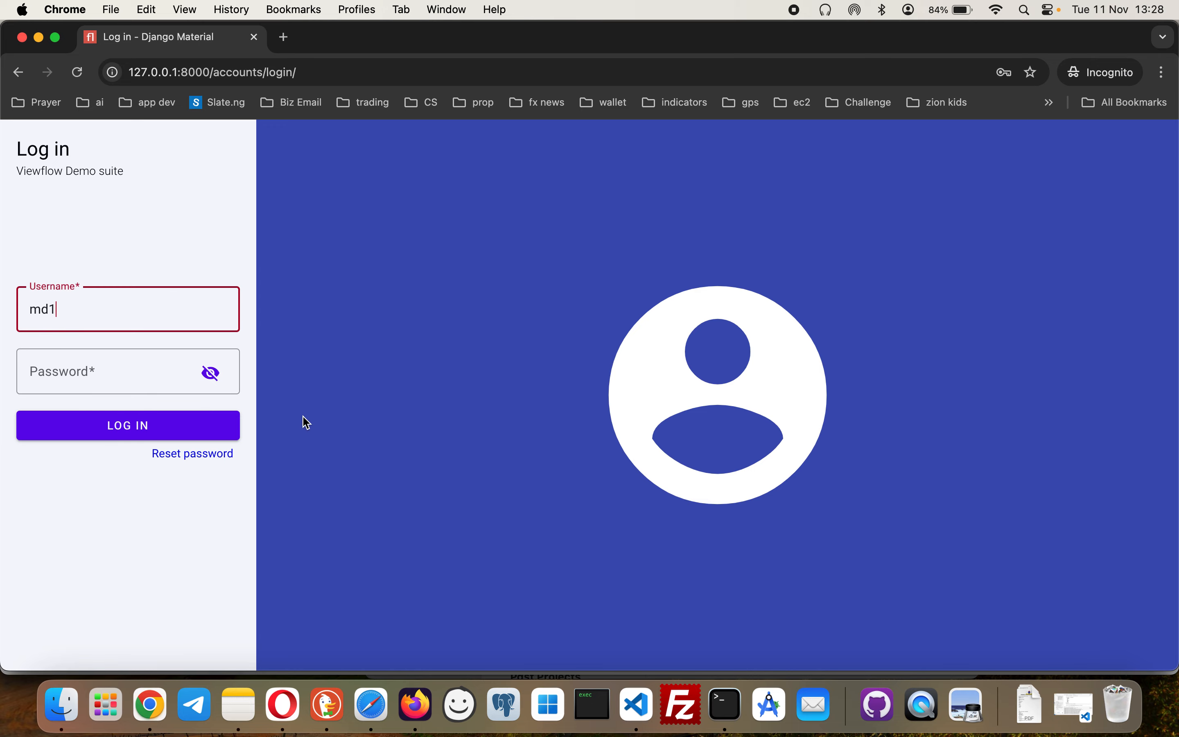
Copy the default account password from the README in VS Code, paste it into the login form's password field and log in
click(641, 709)
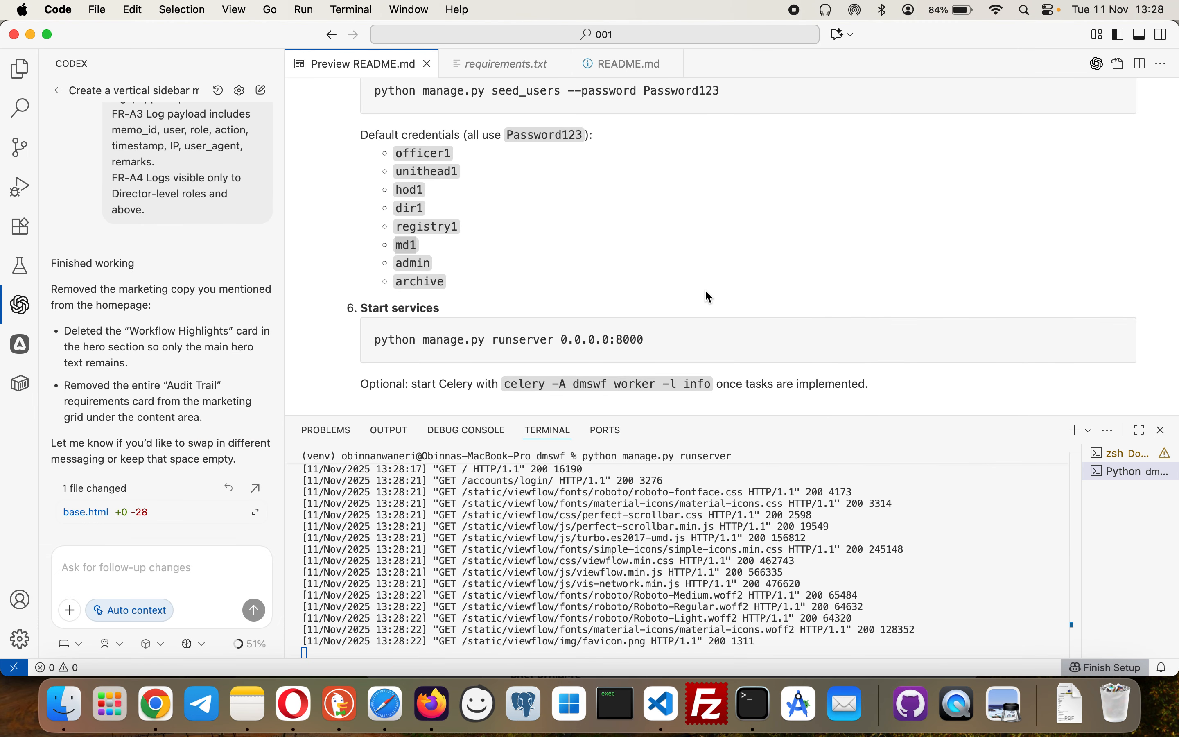
drag(584, 136, 506, 136)
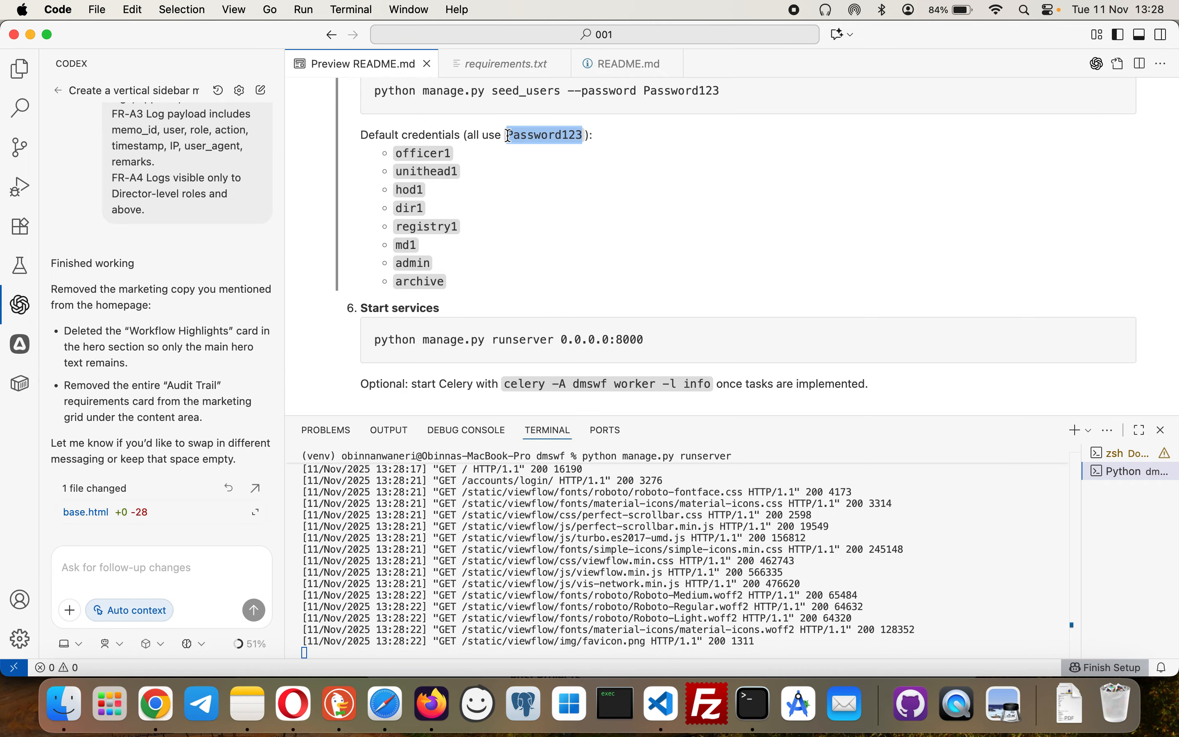
click(30, 35)
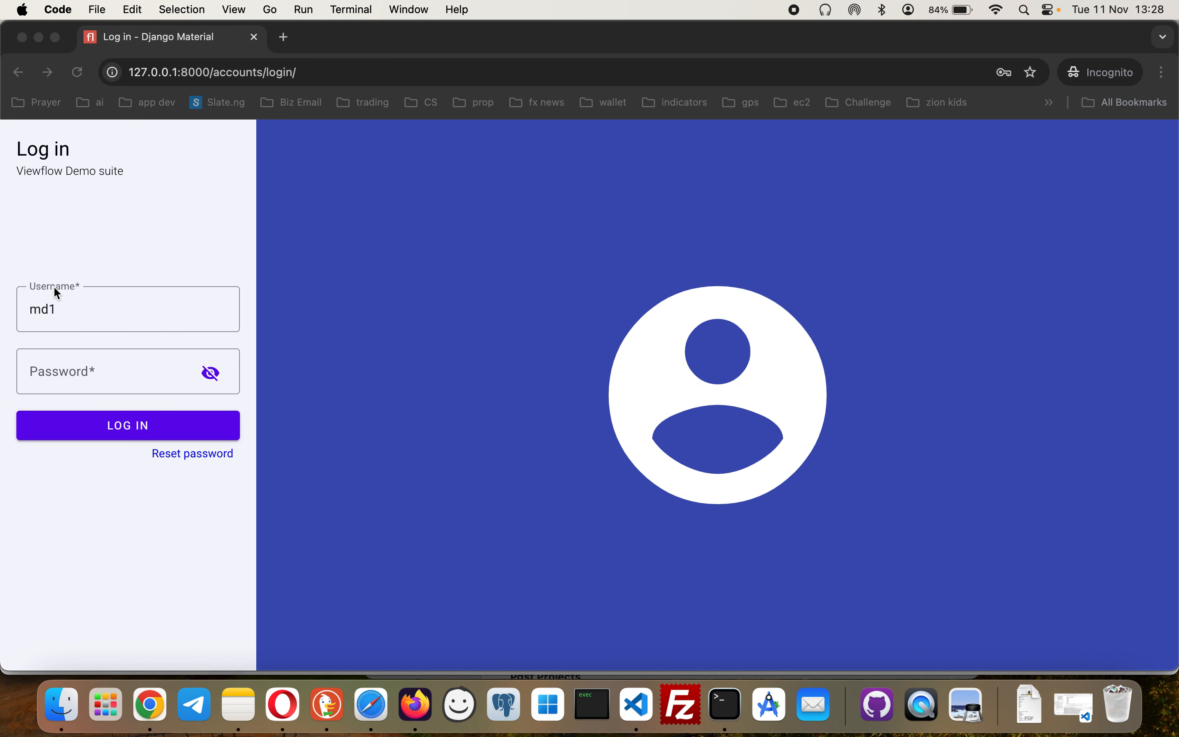
click(88, 372)
key(super+v)
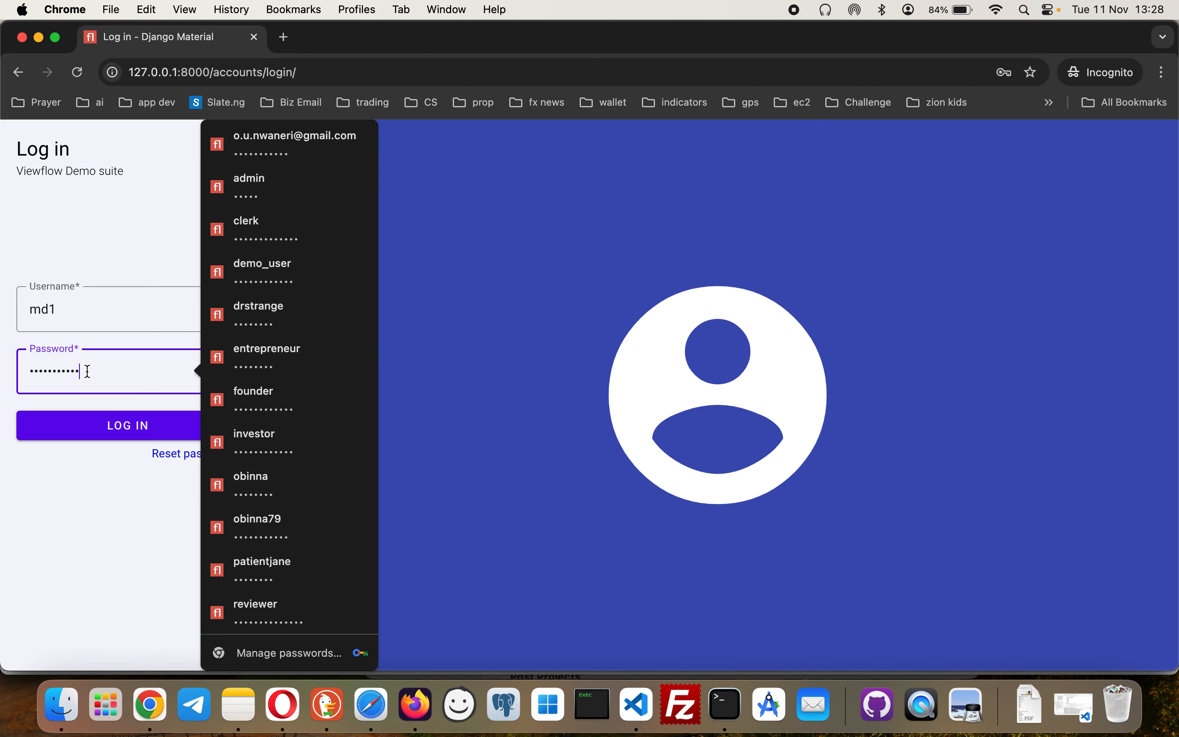
click(115, 428)
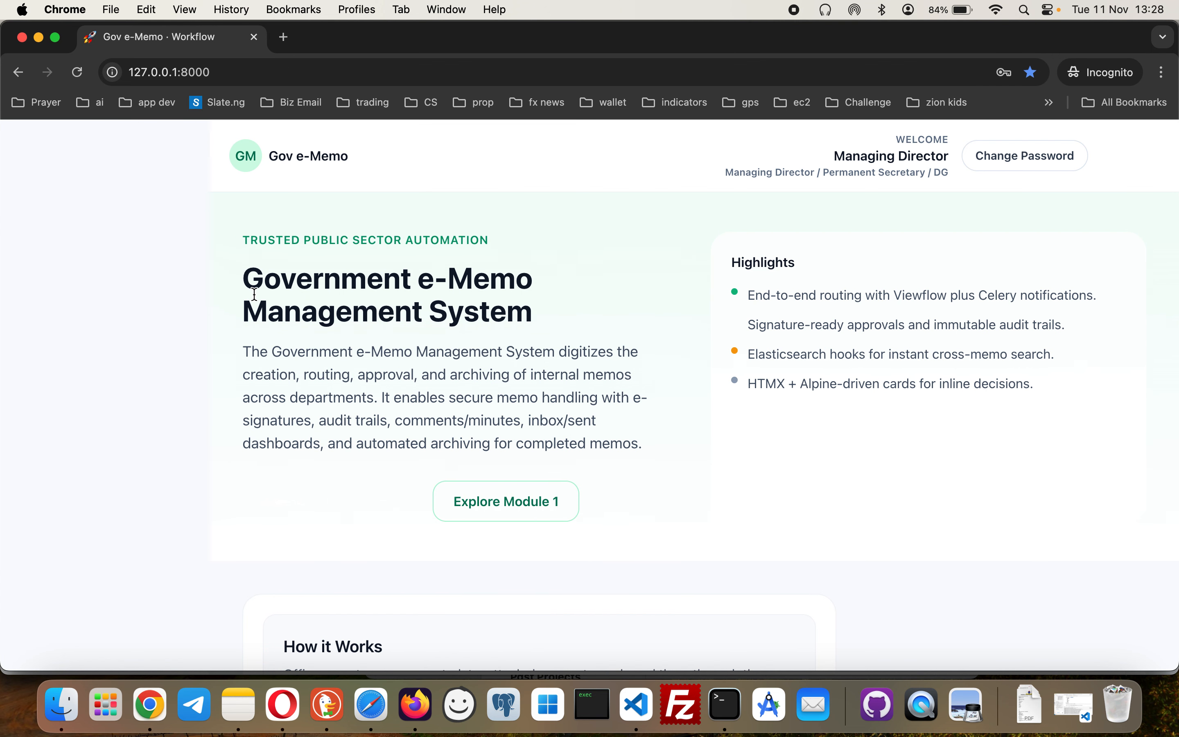
Reload the e-memo home page and open the Managing Director's dashboard to review incoming memos and notifications
scroll(254, 294, up, 2)
scroll(253, 295, down, 10)
scroll(254, 296, up, 10)
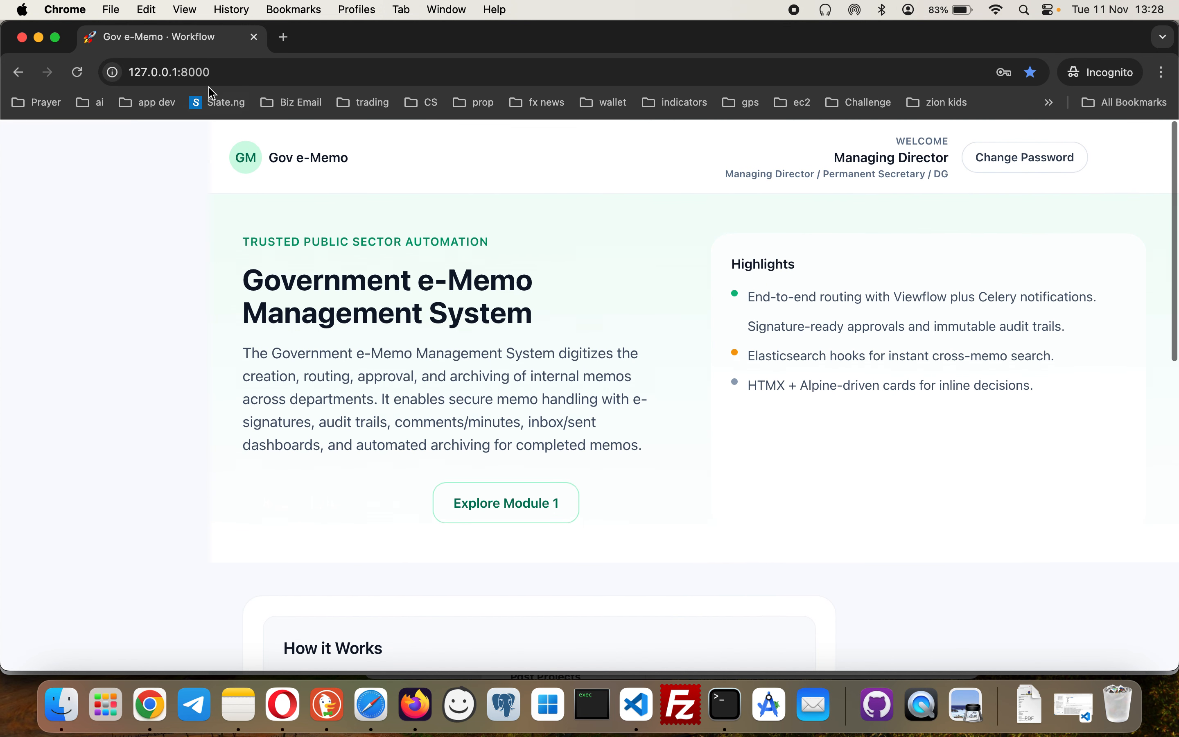
click(213, 74)
key(Return)
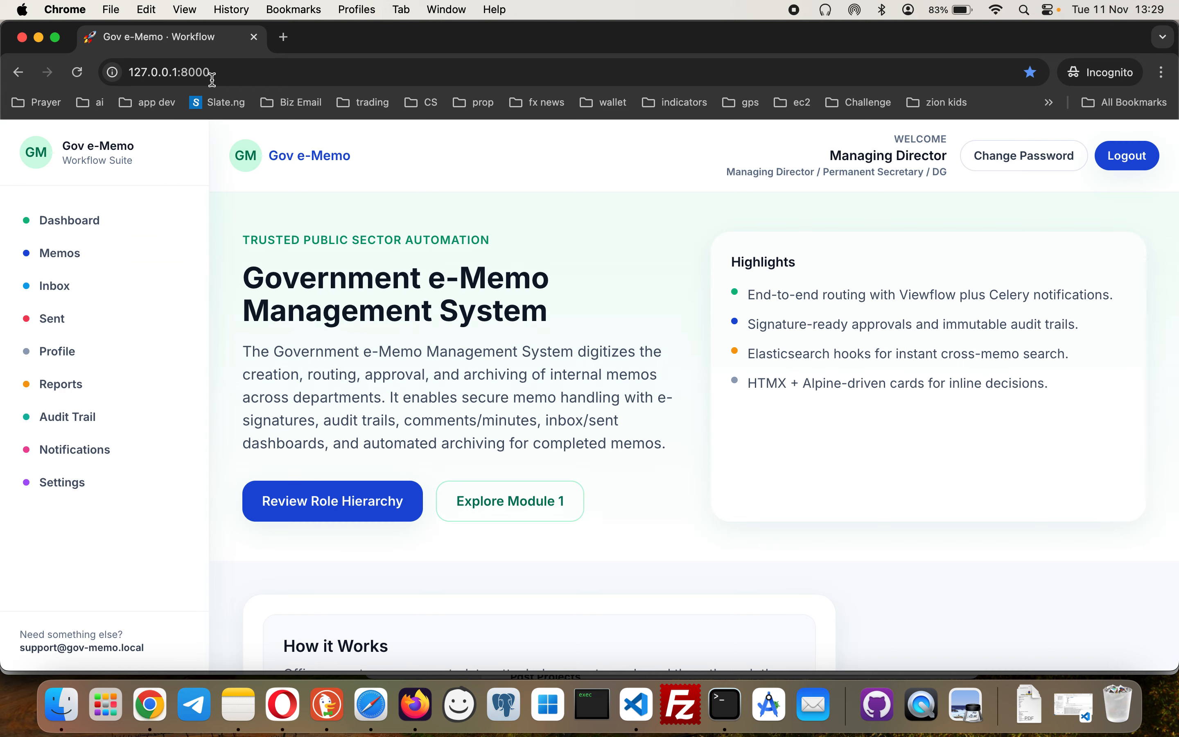
click(68, 227)
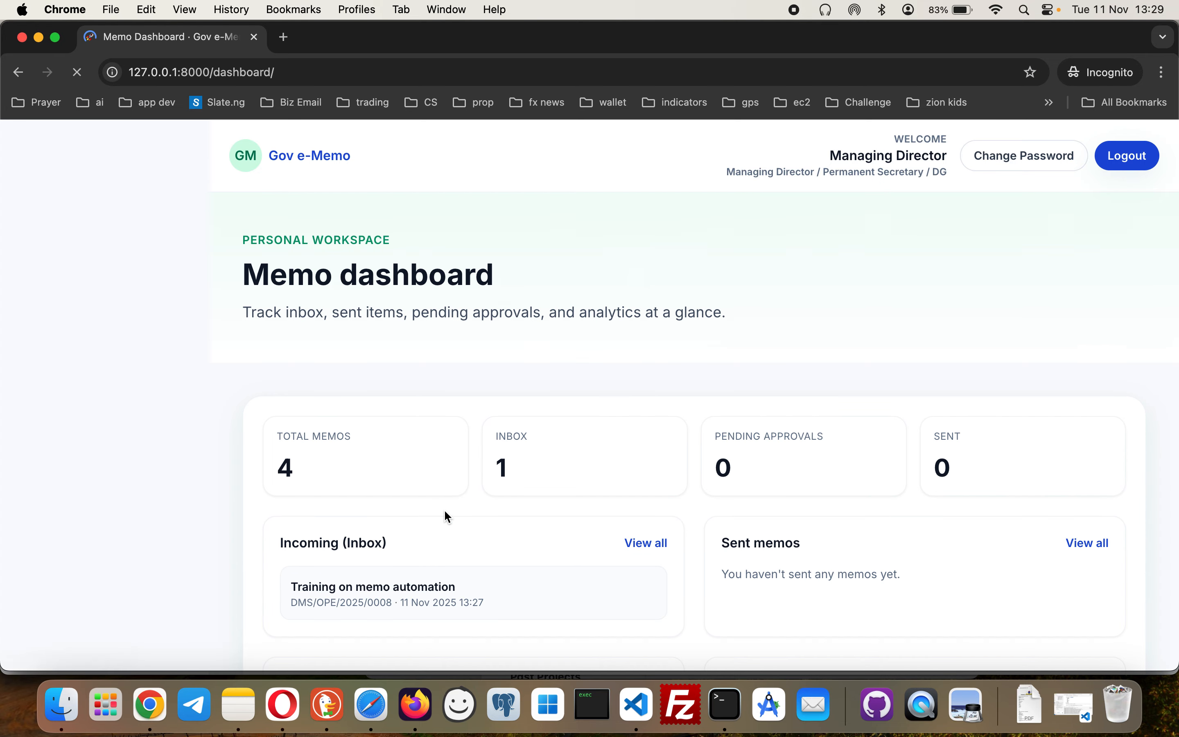
scroll(447, 515, down, 3)
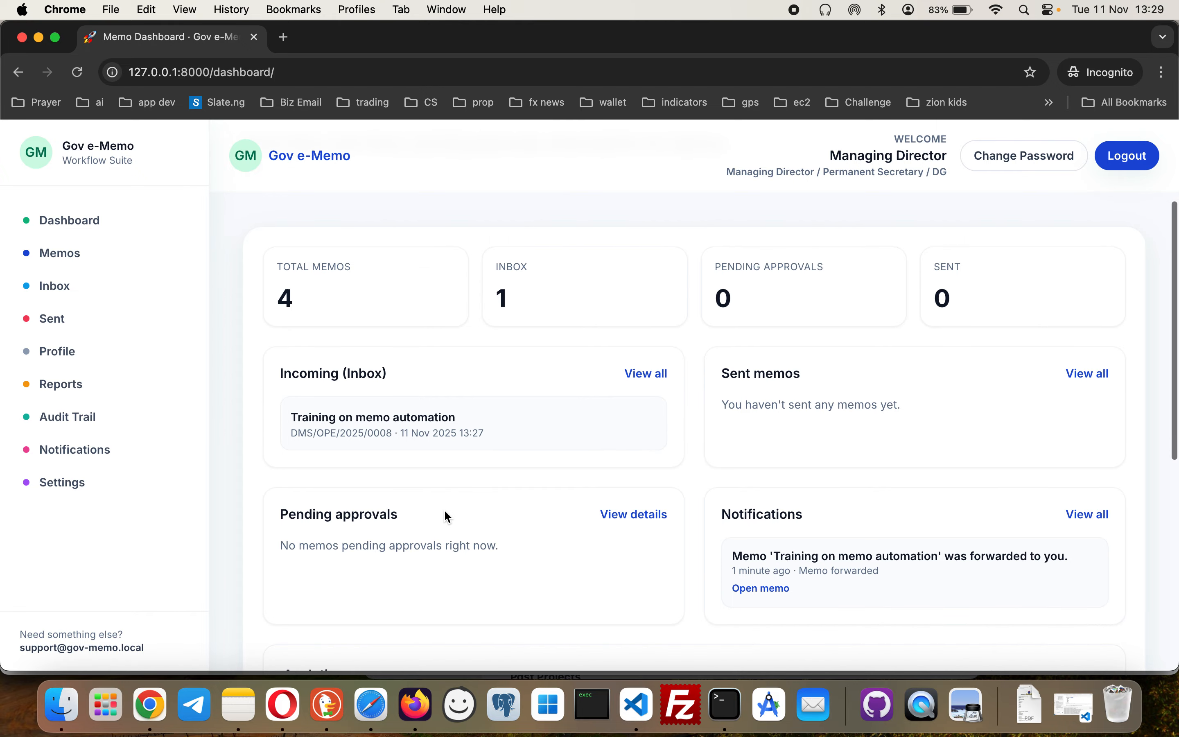
Open the incoming "Training on memo automation" memo and review its body, minute sheet, available actions and audit trail
click(385, 424)
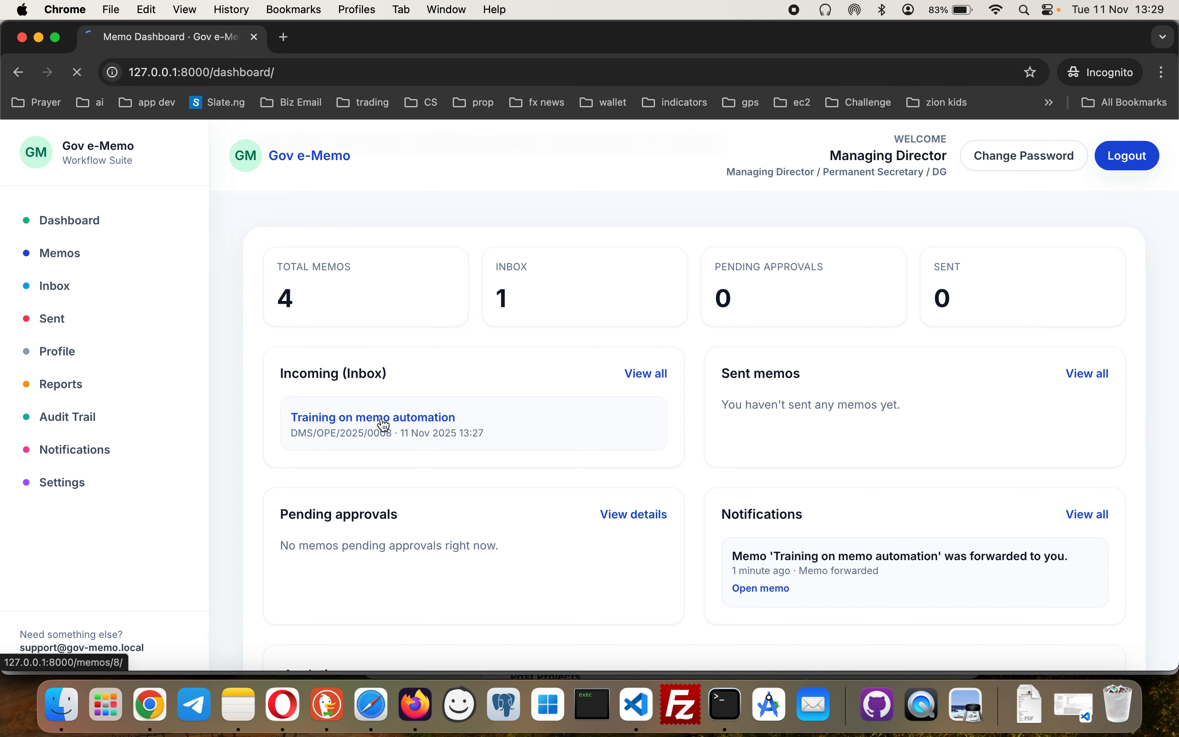
scroll(385, 425, down, 20)
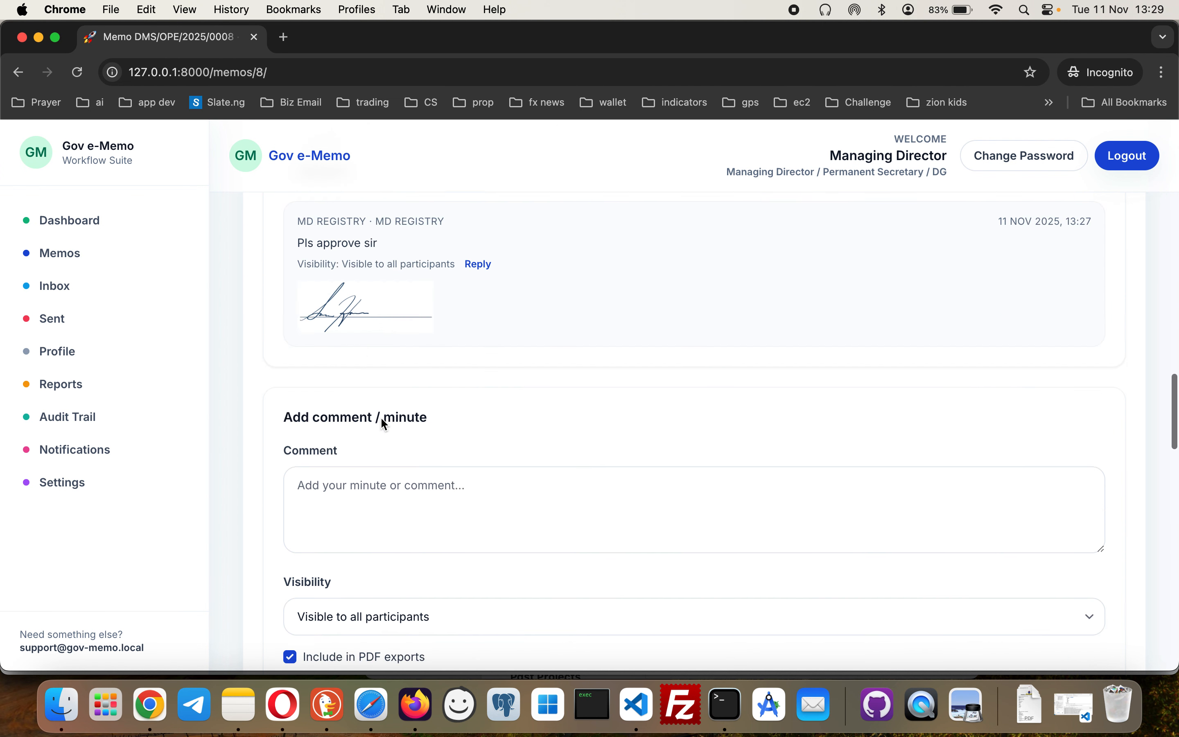
scroll(385, 424, up, 20)
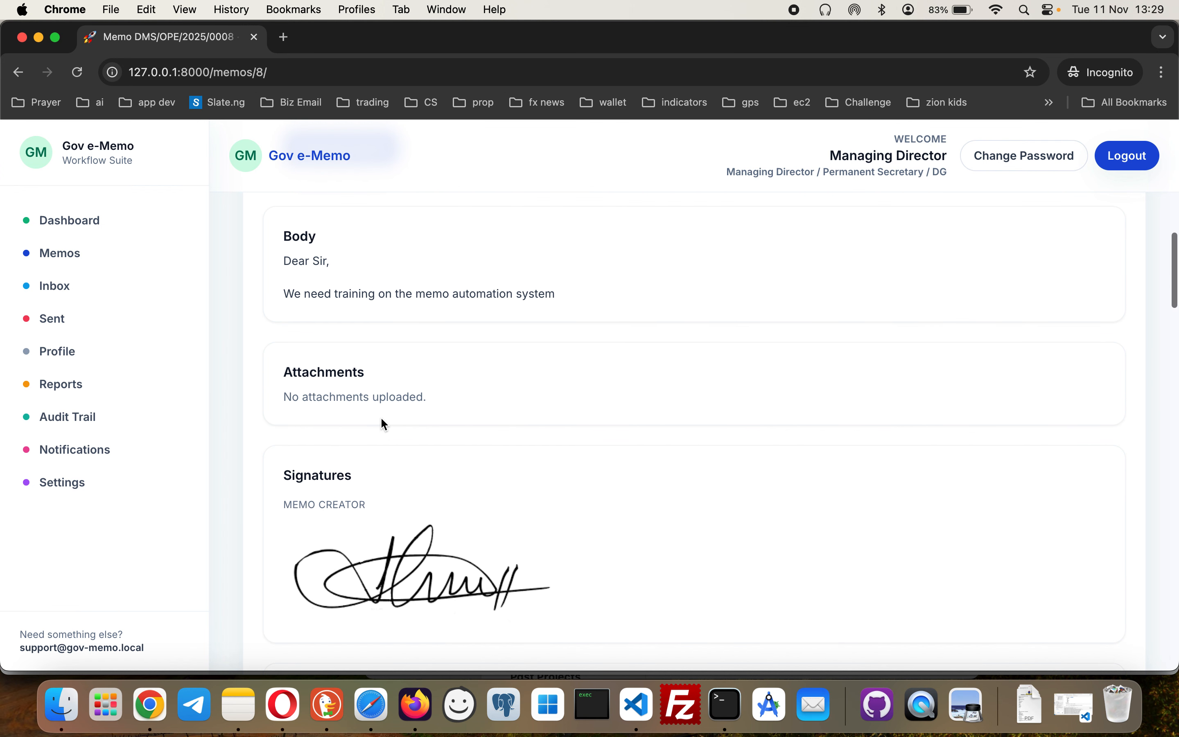
scroll(385, 424, down, 20)
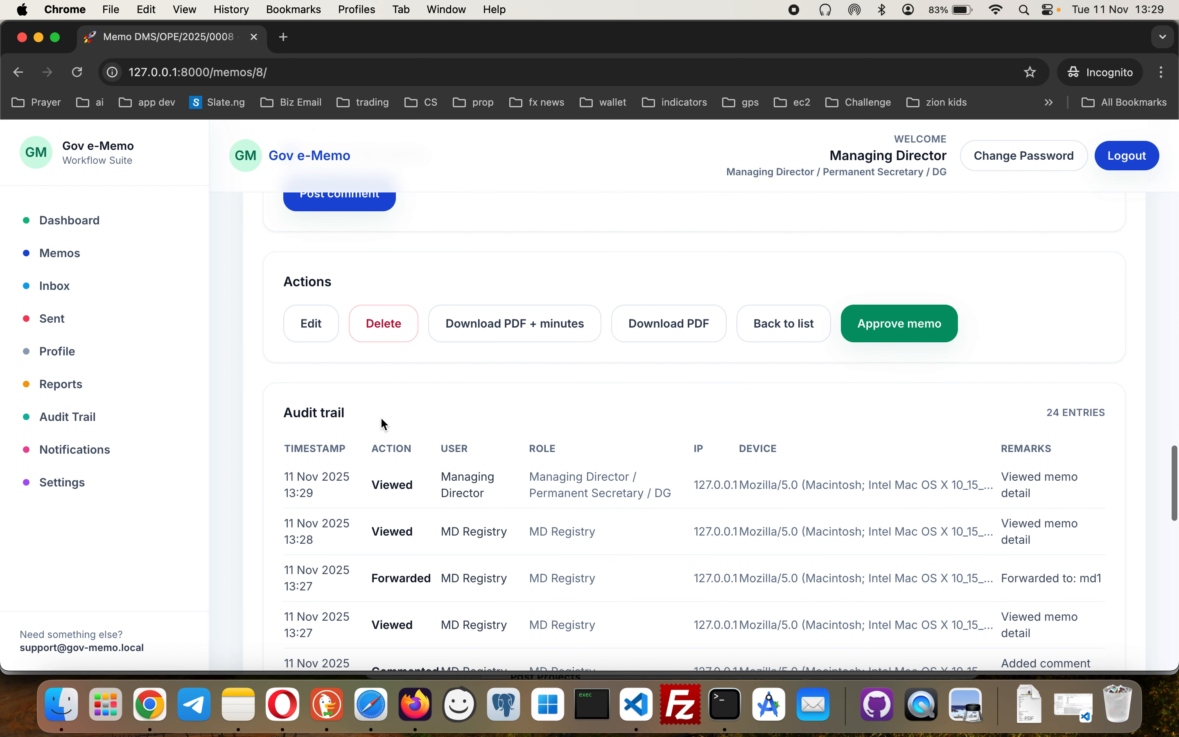
scroll(382, 419, up, 20)
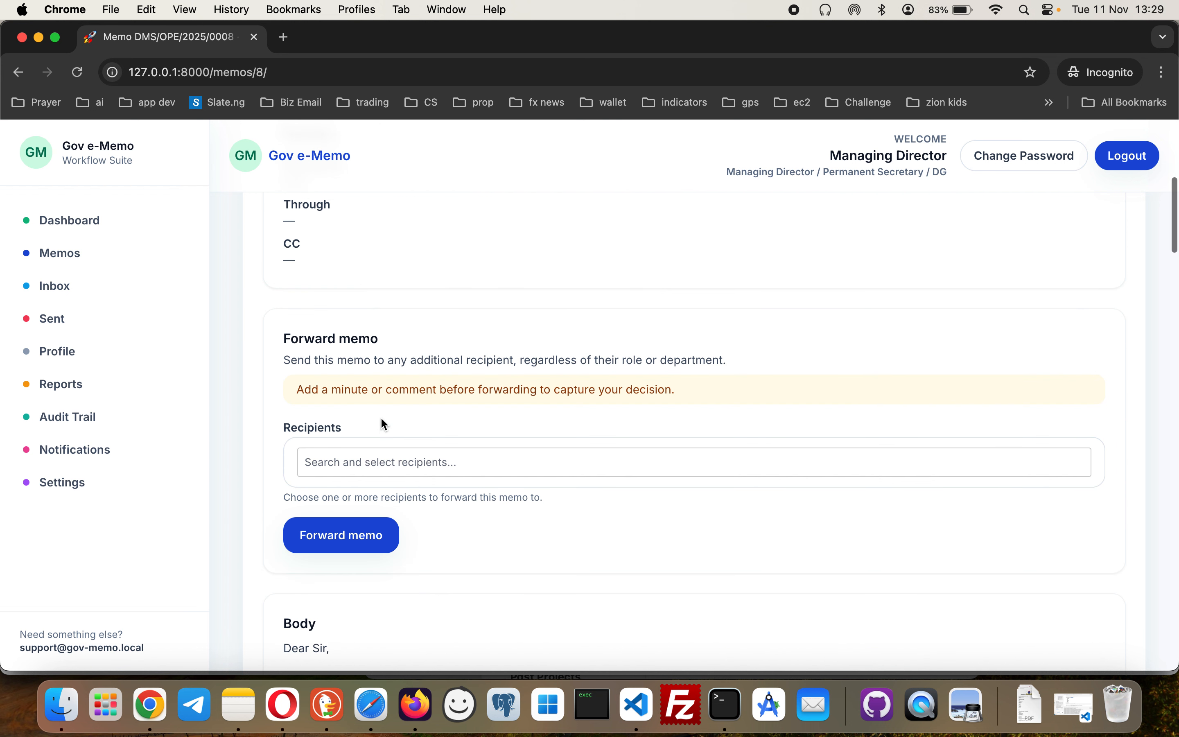
scroll(381, 419, down, 20)
scroll(382, 419, up, 10)
Post the comment "This is good" on the memo as Managing Director, keeping it visible to all participants
click(355, 302)
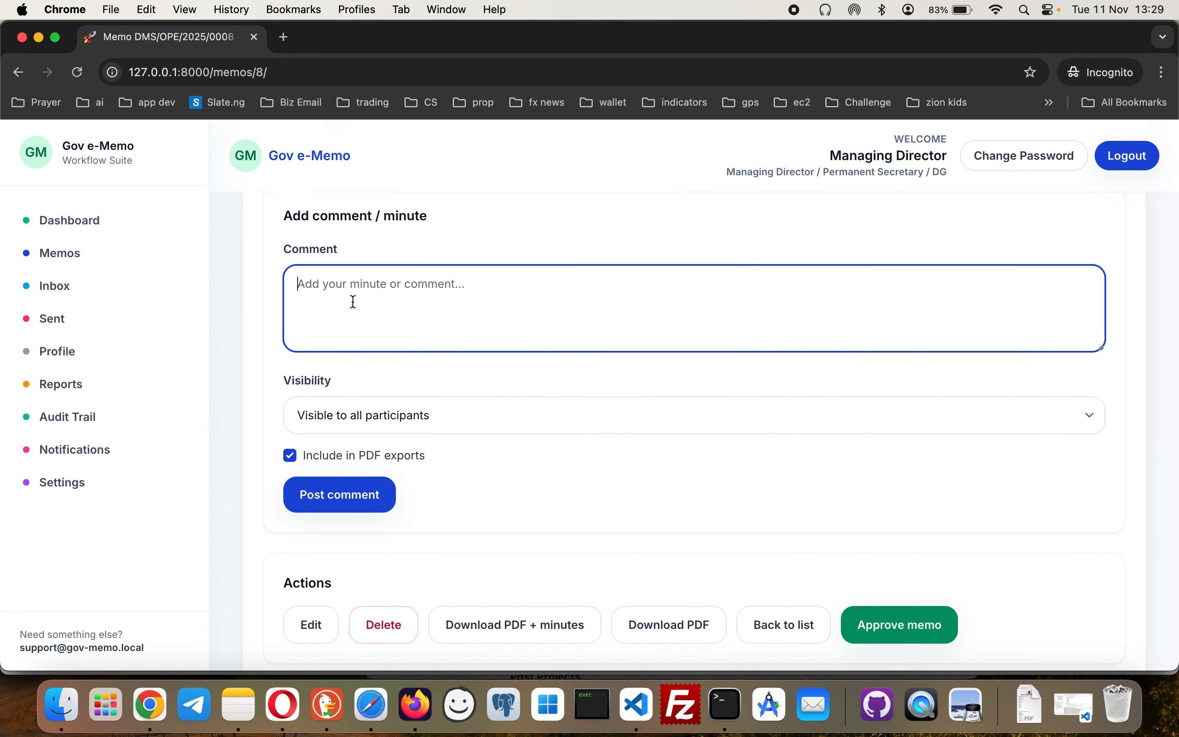
text(This is good)
click(349, 492)
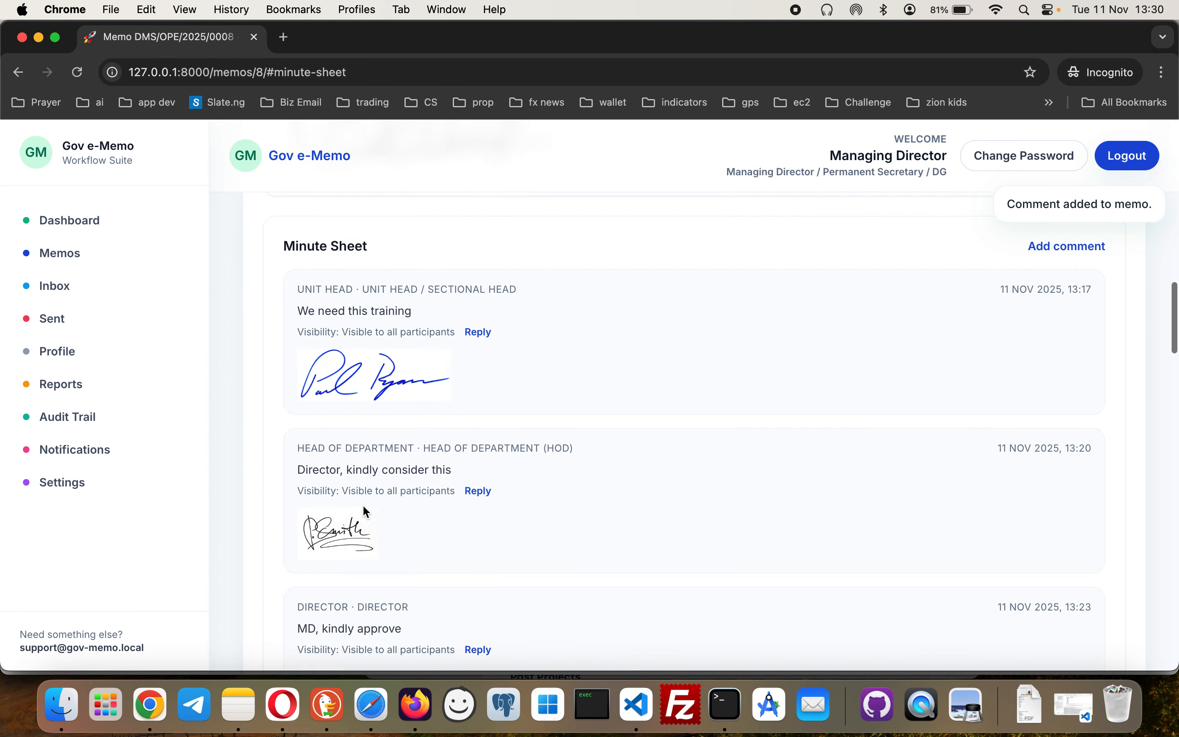
Review the memo's minute sheet, signatures and audit trail after the Managing Director's comment
scroll(403, 518, down, 10)
scroll(403, 518, up, 3)
scroll(403, 519, up, 15)
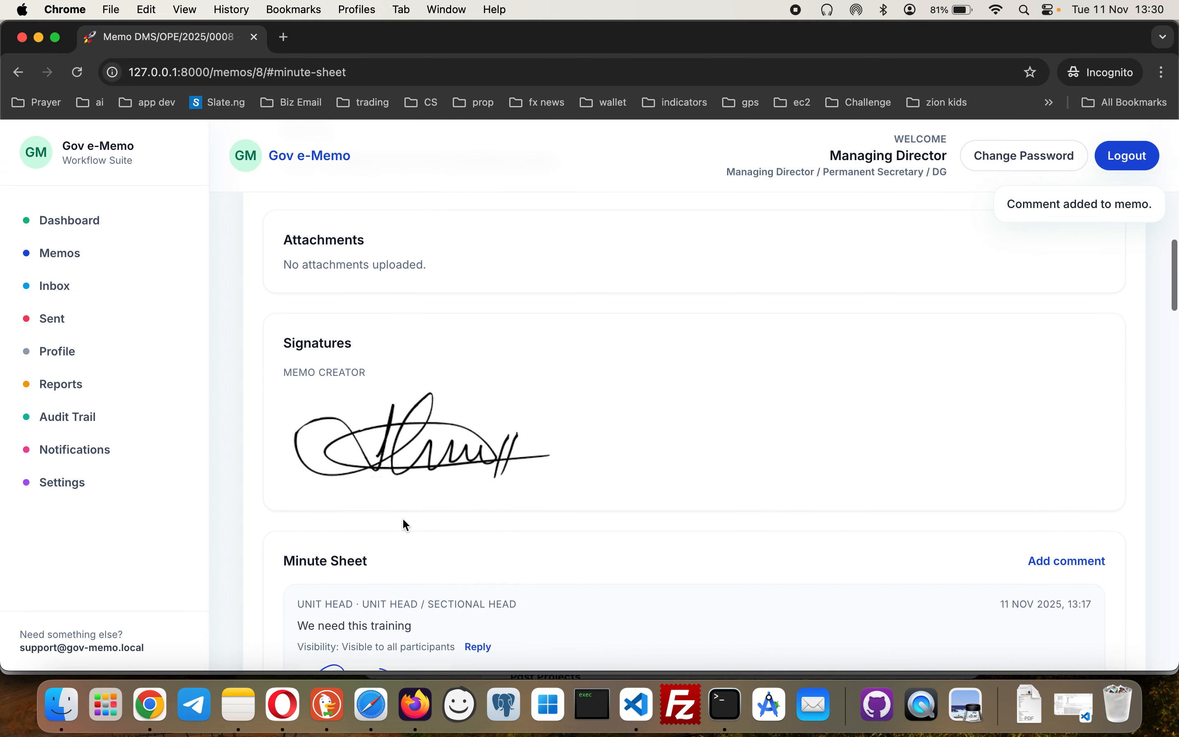
scroll(402, 517, up, 3)
scroll(402, 517, down, 20)
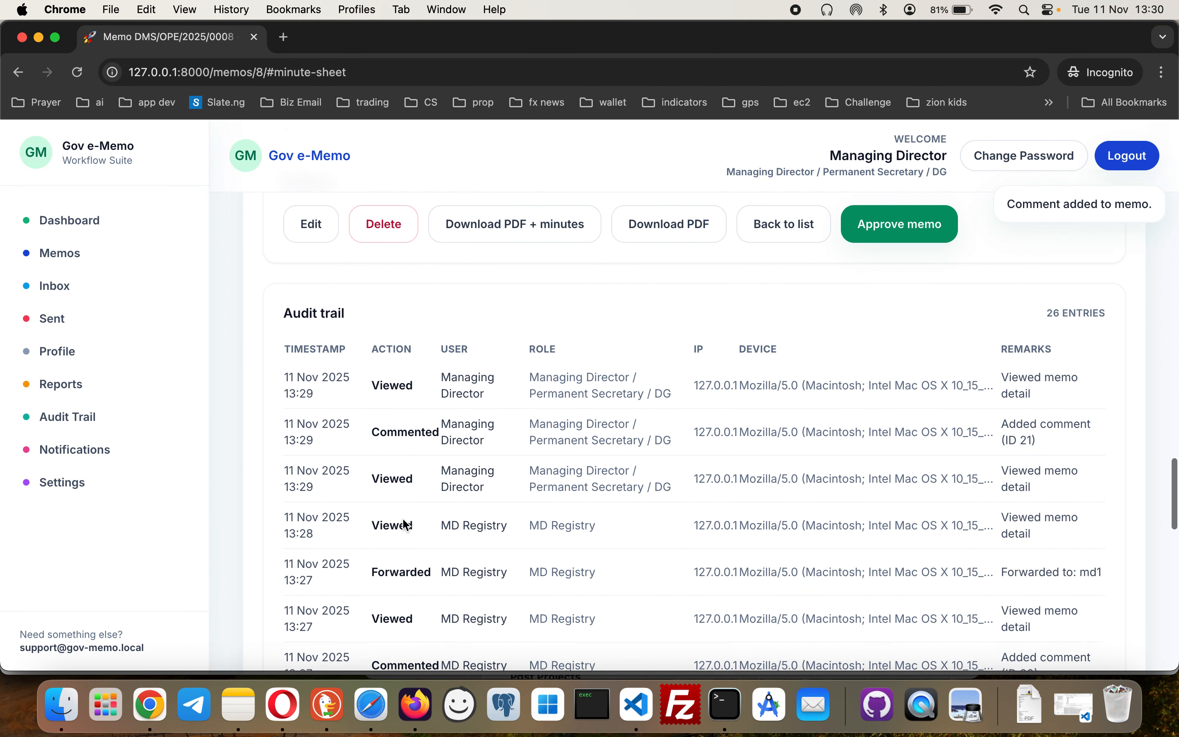
Approve the "Training on memo automation" memo as Managing Director
scroll(429, 594, up, 2)
click(884, 353)
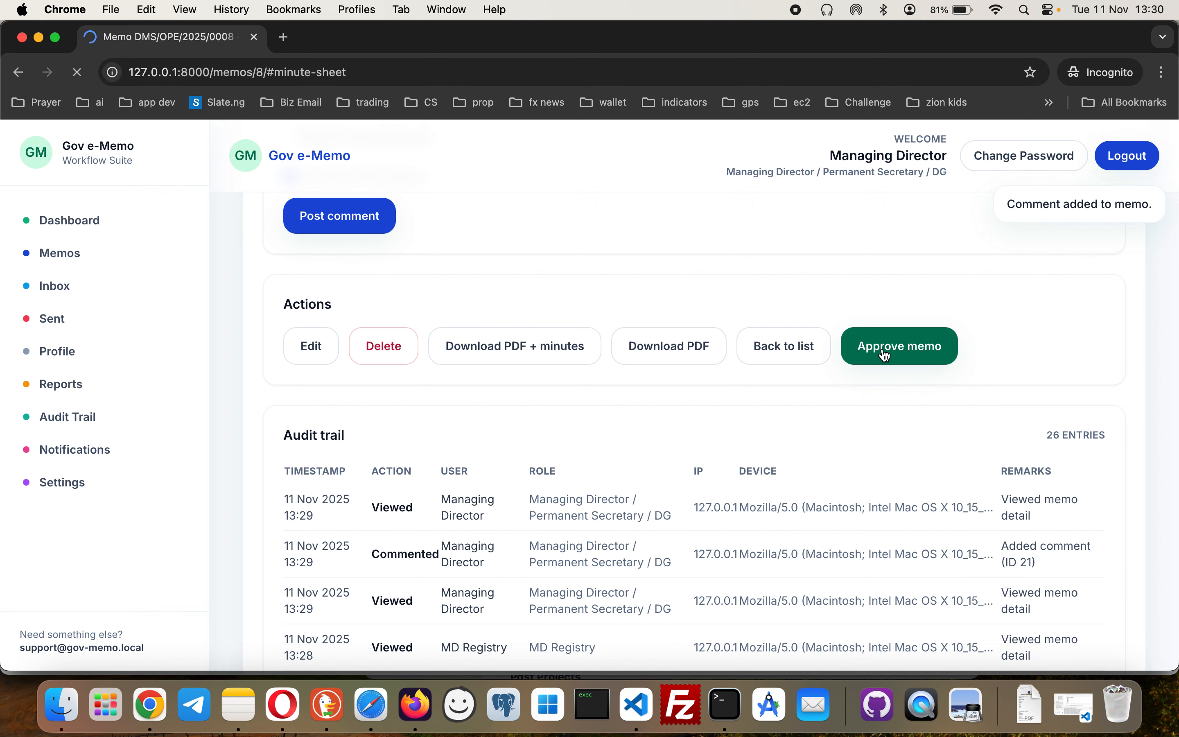
scroll(775, 404, down, 15)
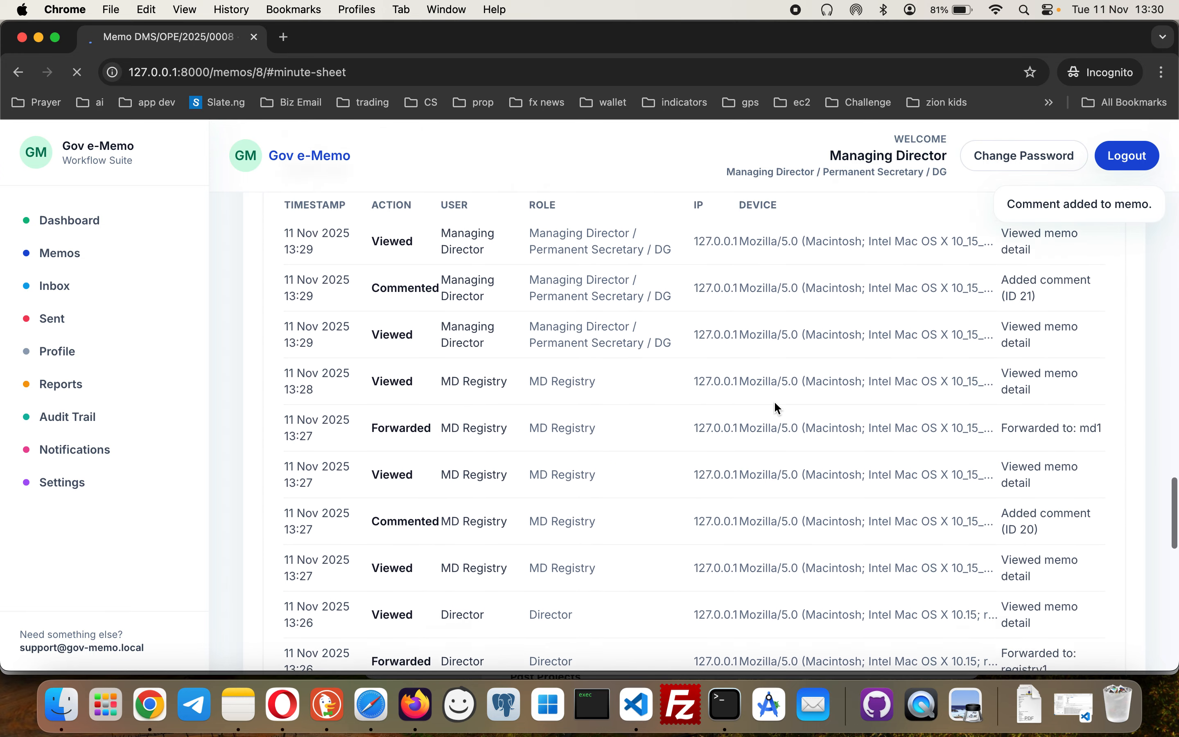
scroll(775, 402, down, 10)
scroll(775, 403, up, 20)
scroll(779, 410, down, 4)
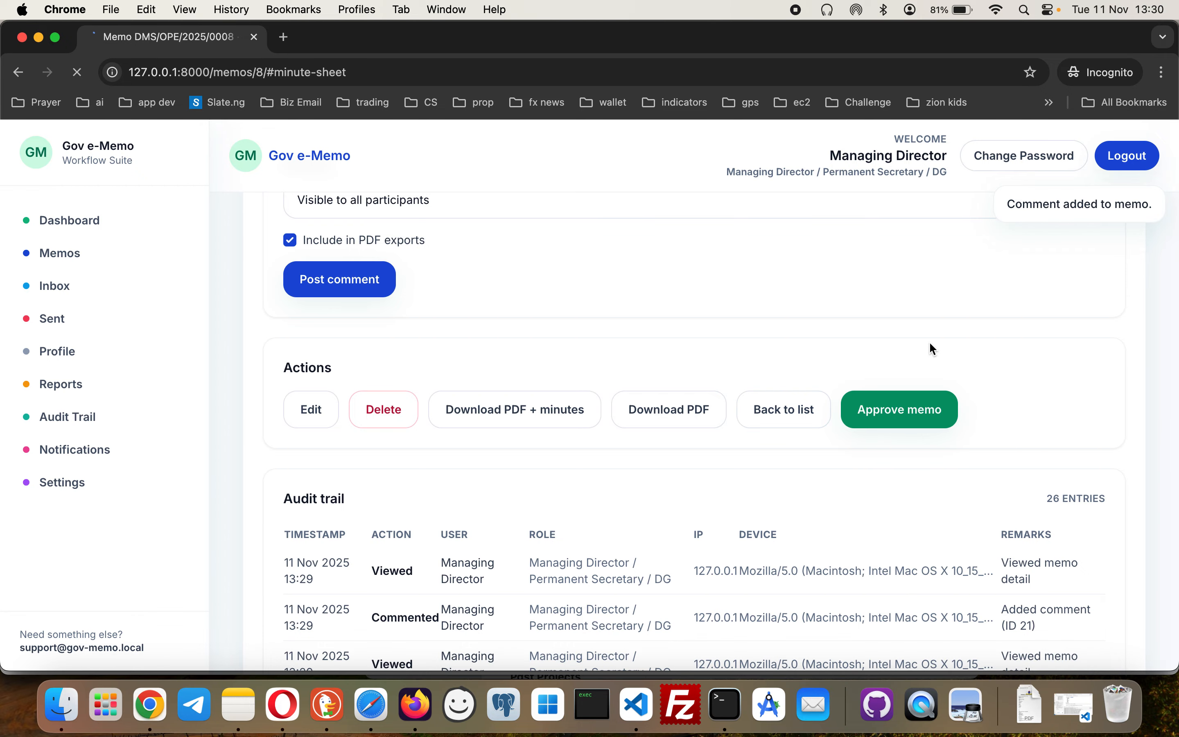
scroll(910, 359, down, 5)
scroll(854, 394, up, 1)
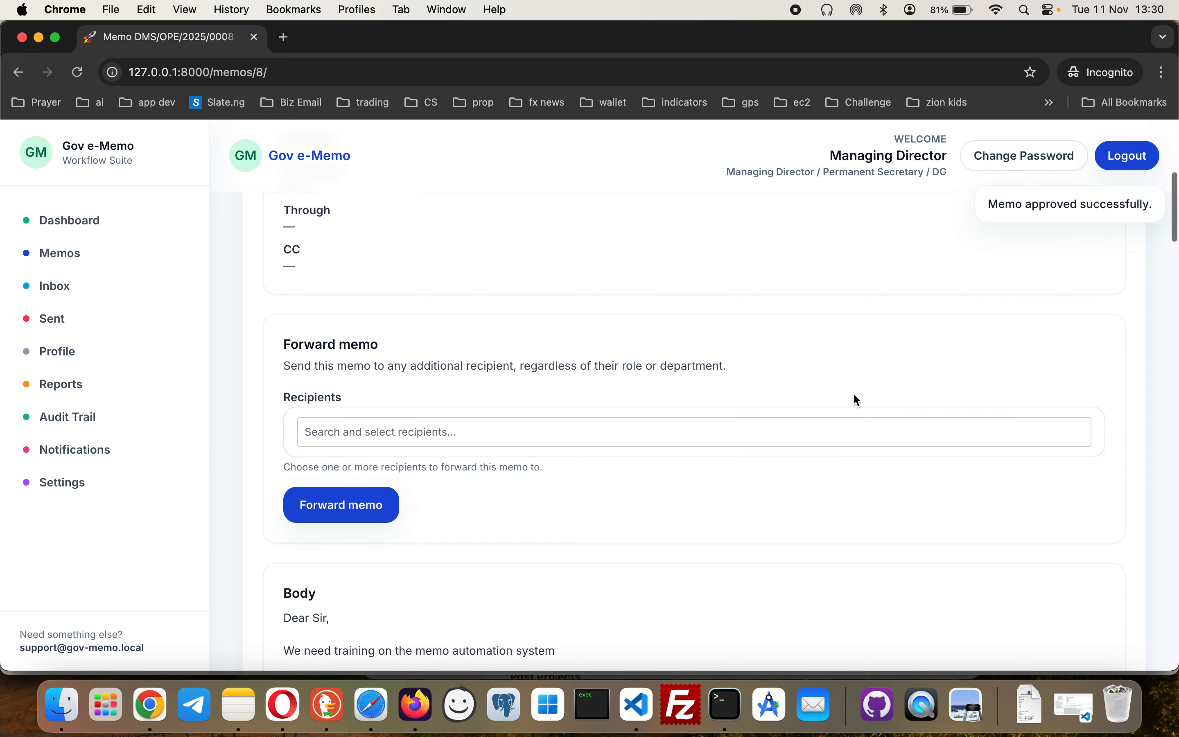
Forward the approved memo to MD Registry
scroll(854, 396, down, 15)
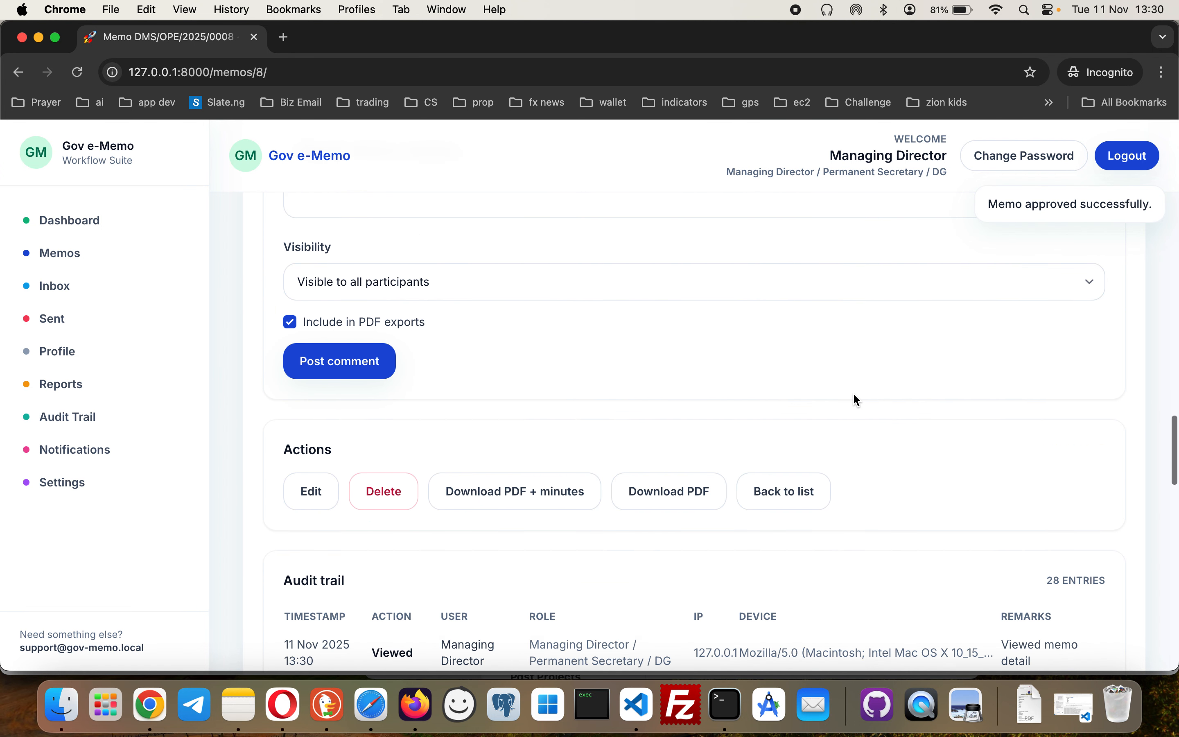
scroll(858, 399, down, 2)
scroll(623, 425, up, 15)
scroll(624, 422, up, 10)
scroll(623, 422, down, 5)
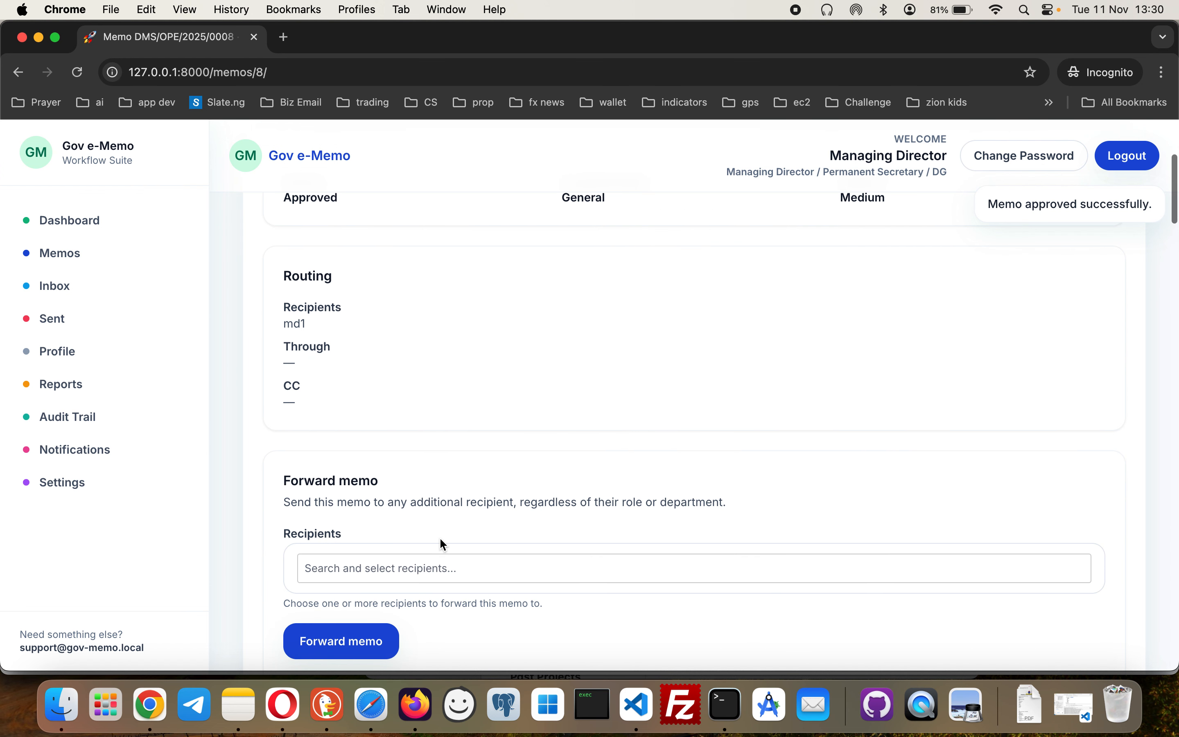
click(426, 561)
scroll(422, 537, down, 2)
scroll(422, 530, down, 3)
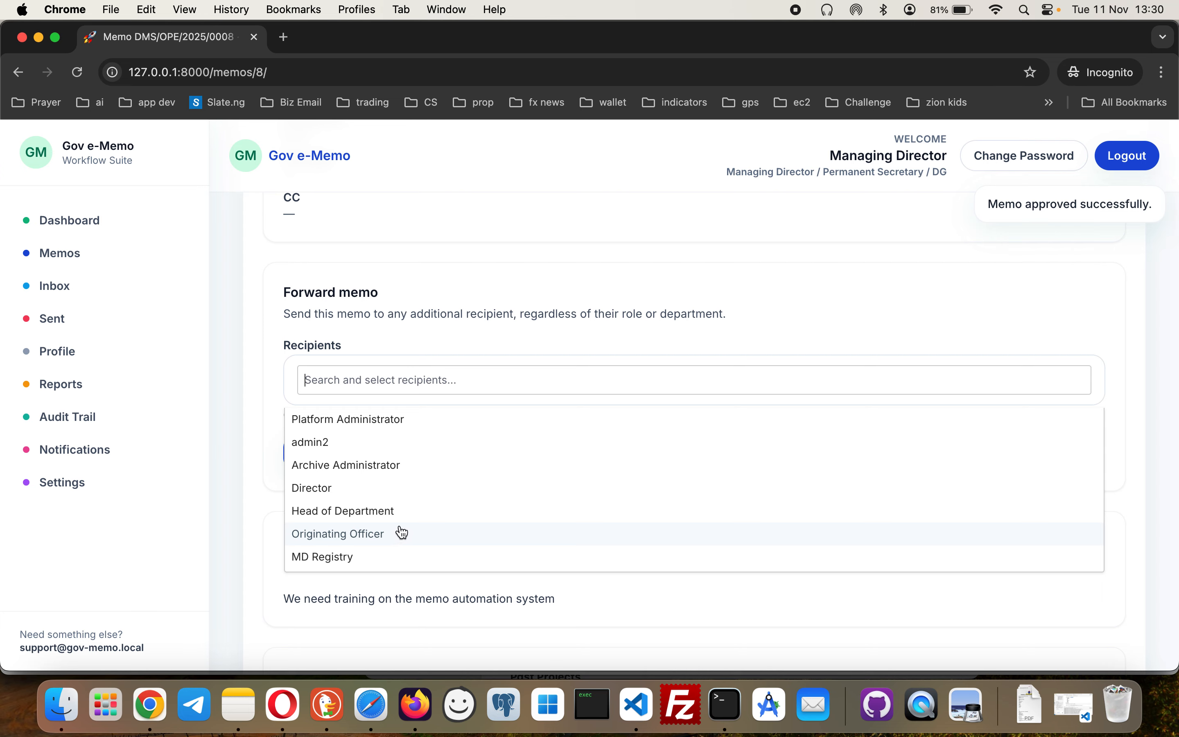
click(363, 561)
click(466, 336)
click(370, 480)
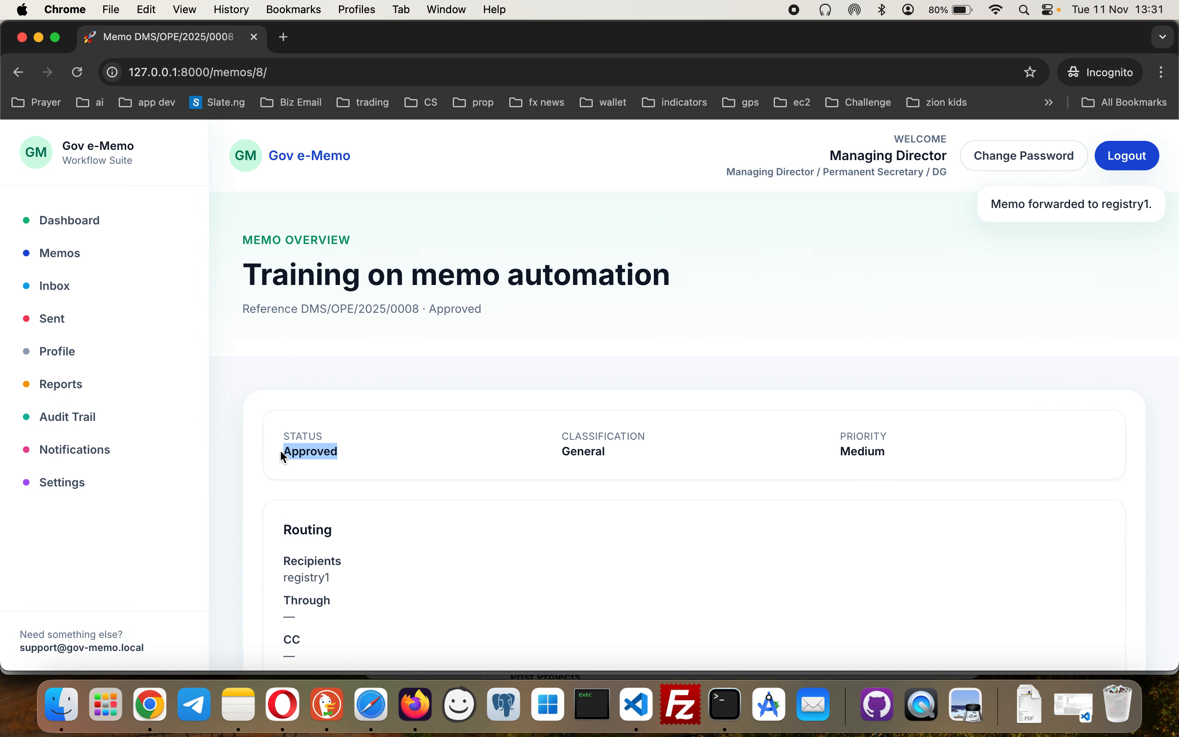
Switch to the Originating Officer's session in Opera and open the memos list to check the memo's status
click(283, 704)
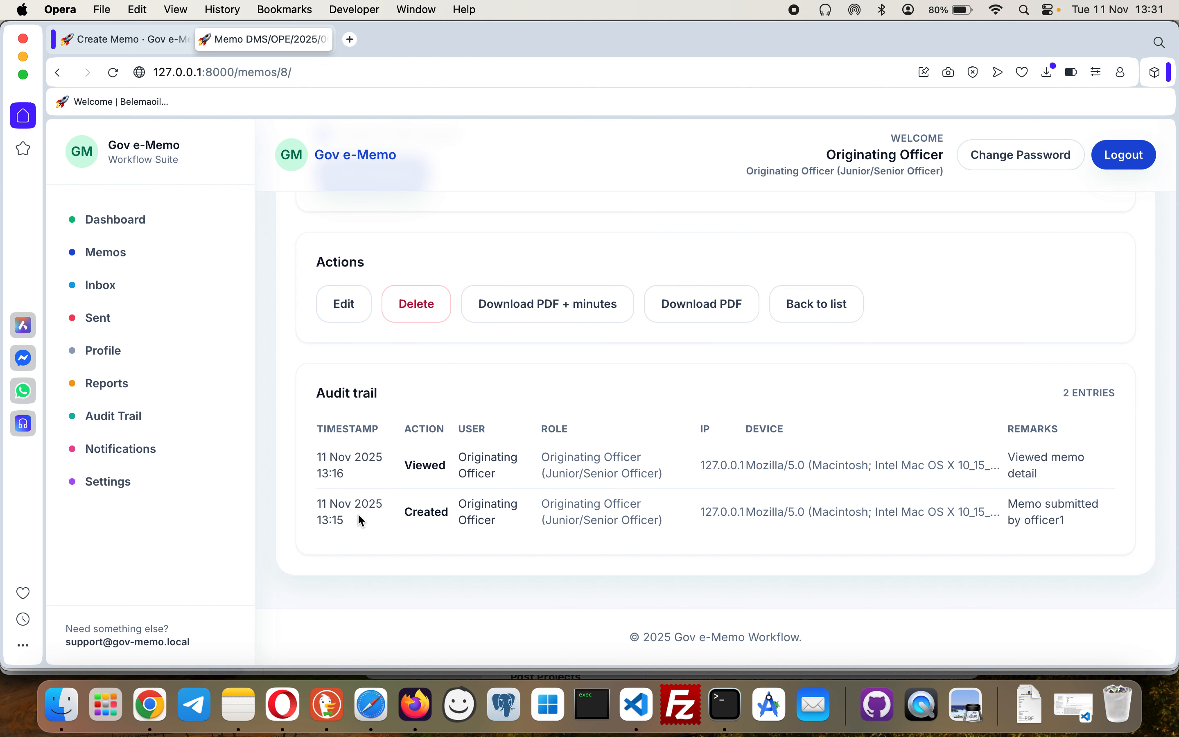
scroll(146, 366, up, 3)
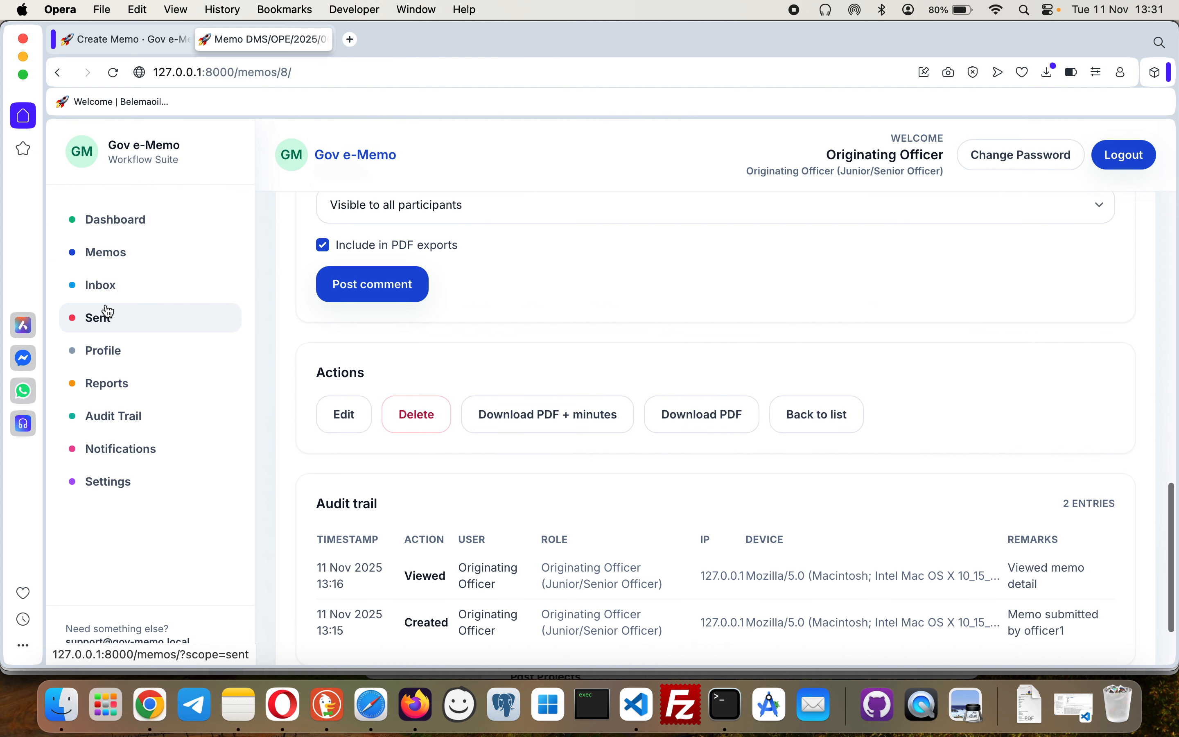
click(116, 266)
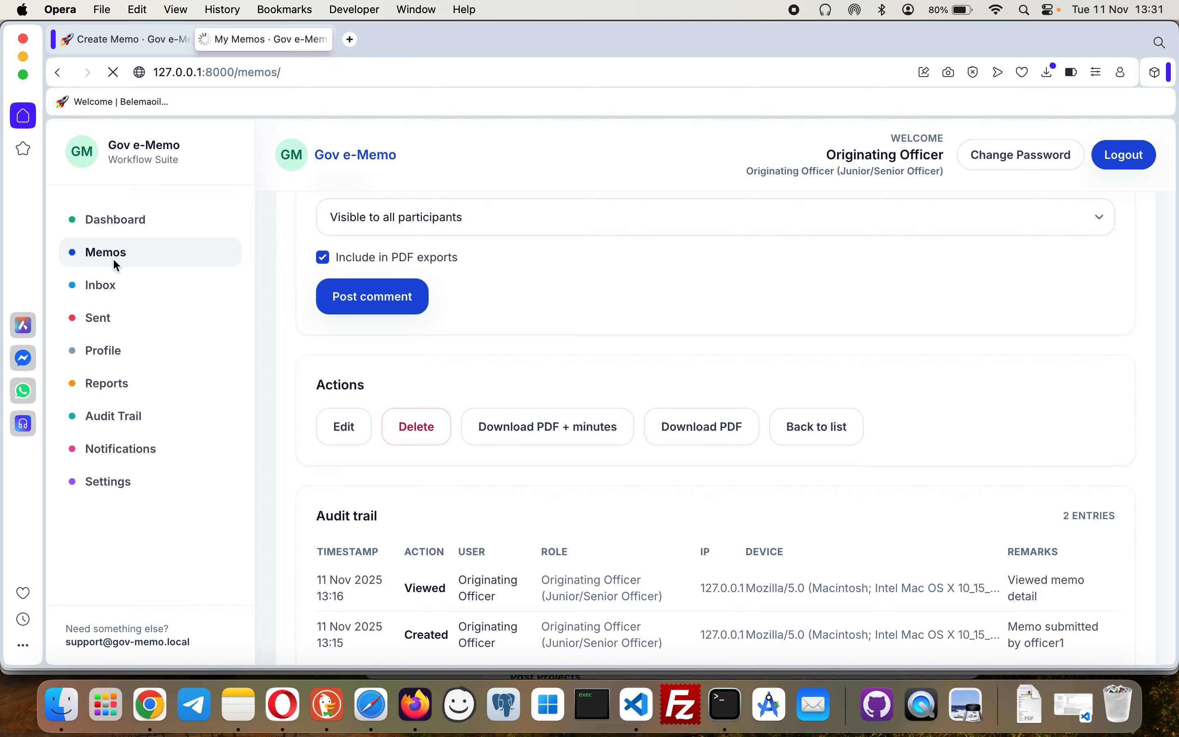
scroll(536, 358, down, 3)
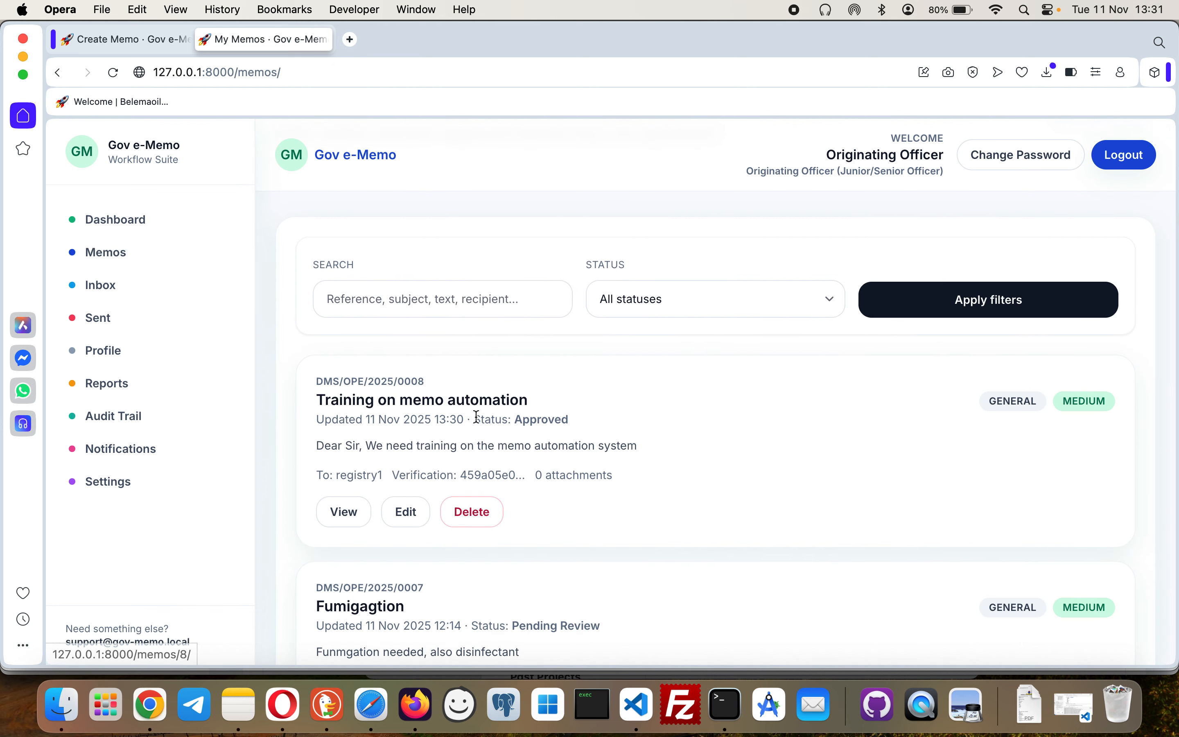
Open the "Training on memo automation" memo as Originating Officer and review its status, routing, minute sheet, available actions and audit trail
click(432, 411)
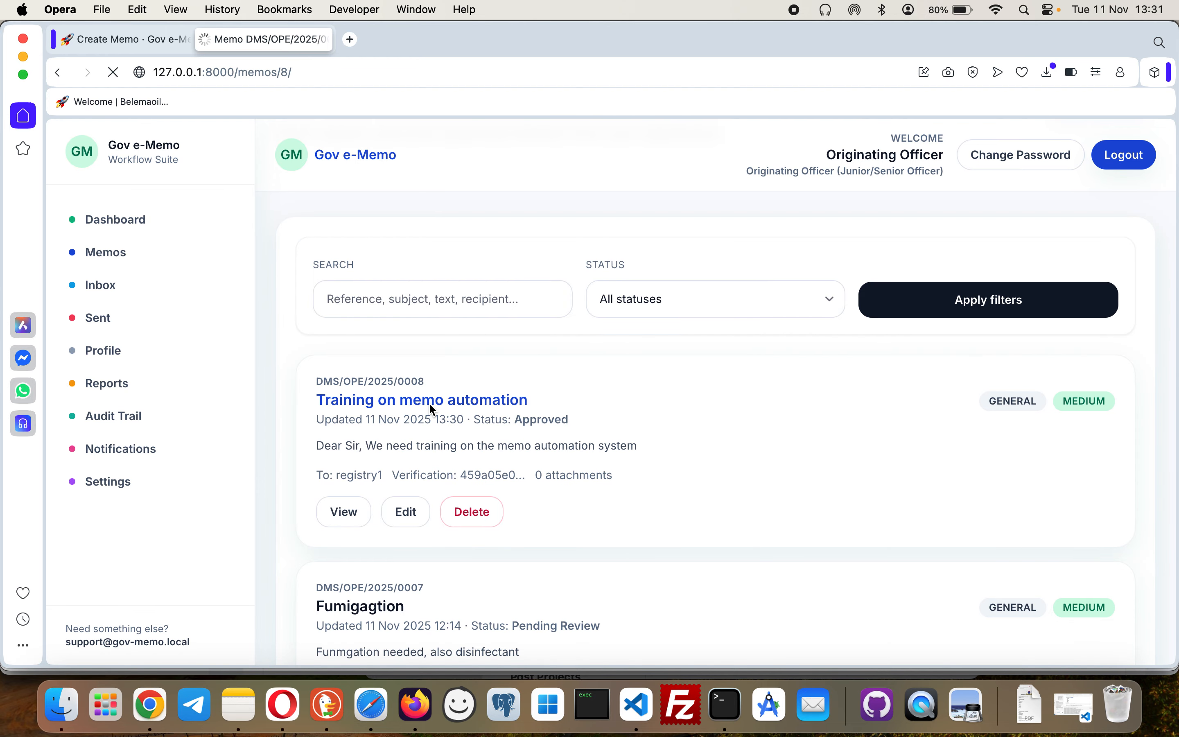
scroll(433, 411, down, 4)
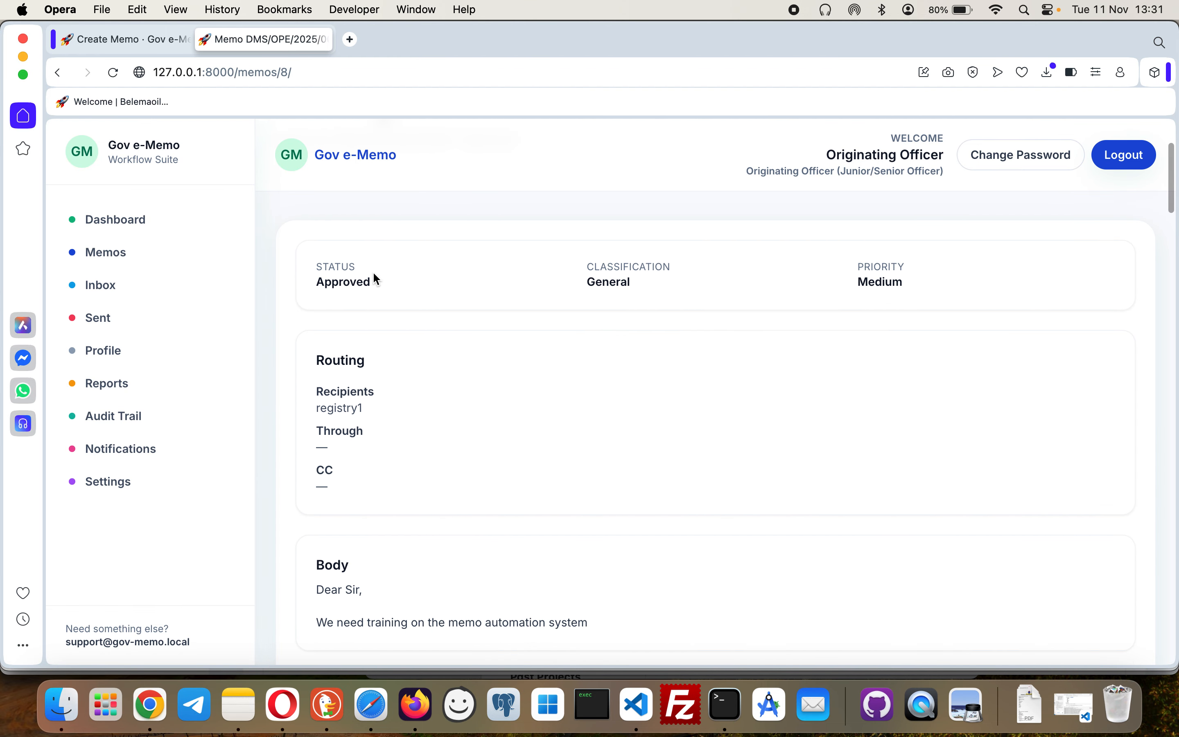
scroll(387, 345, down, 10)
scroll(389, 347, down, 12)
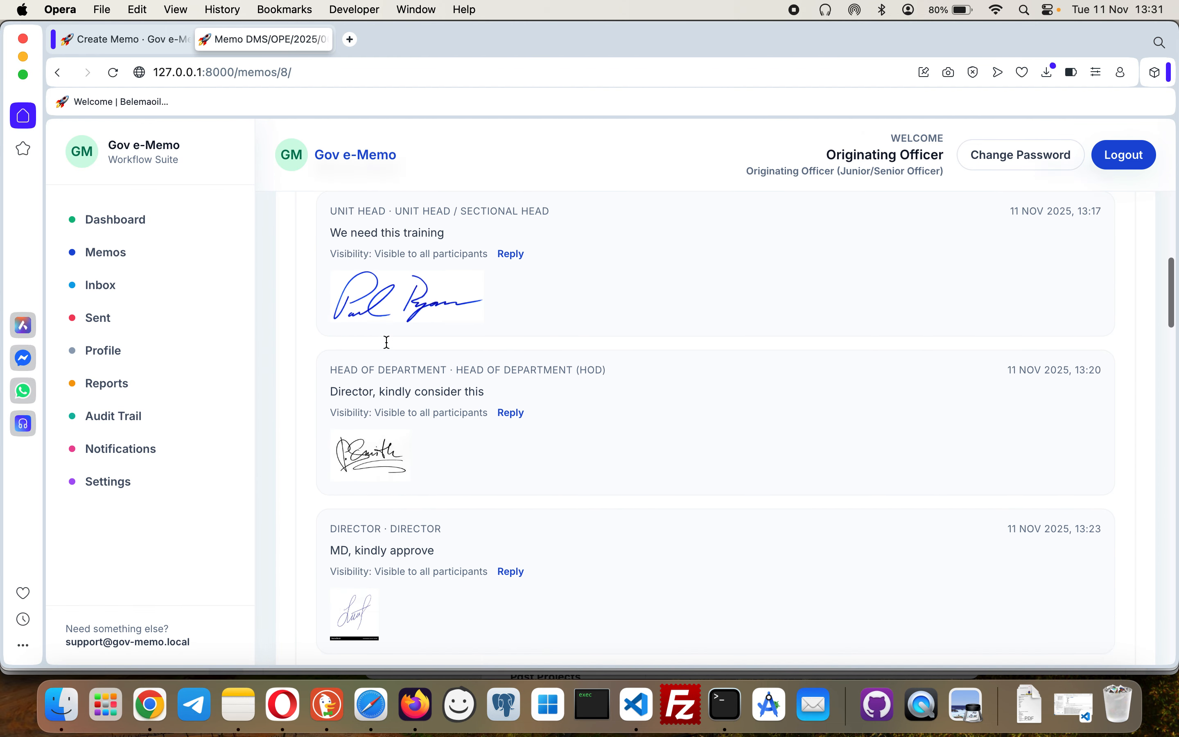
scroll(389, 346, down, 10)
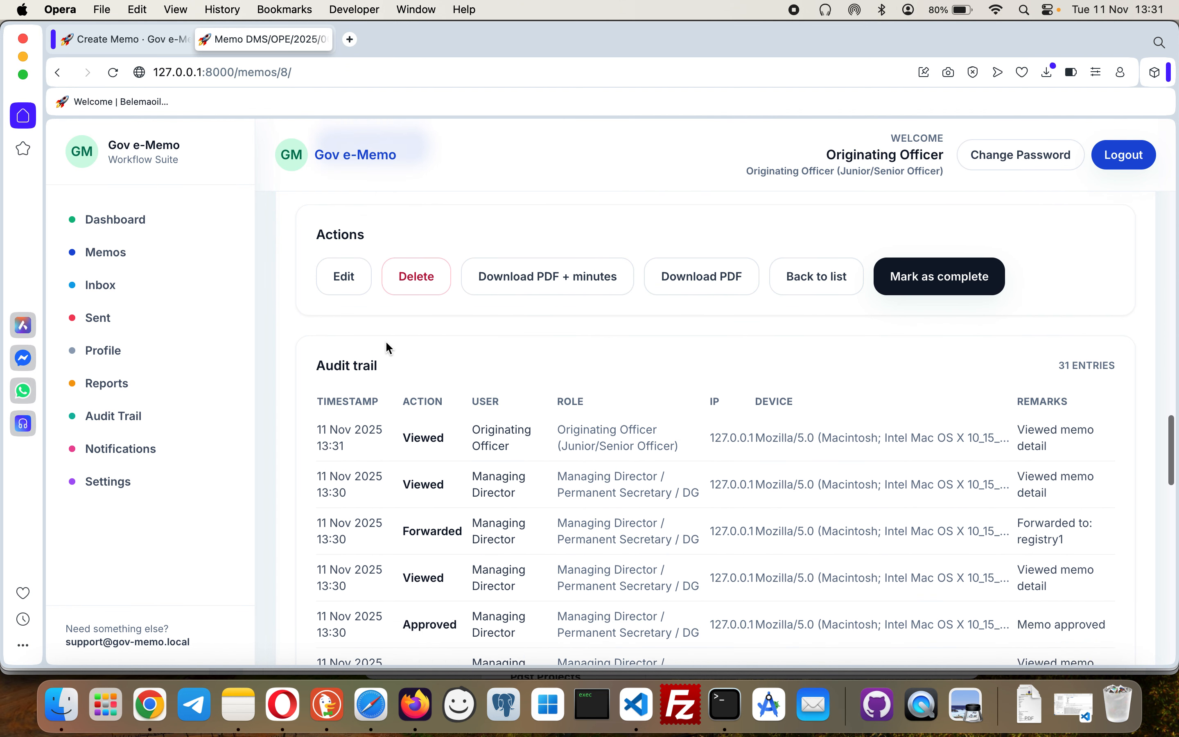
scroll(389, 347, down, 10)
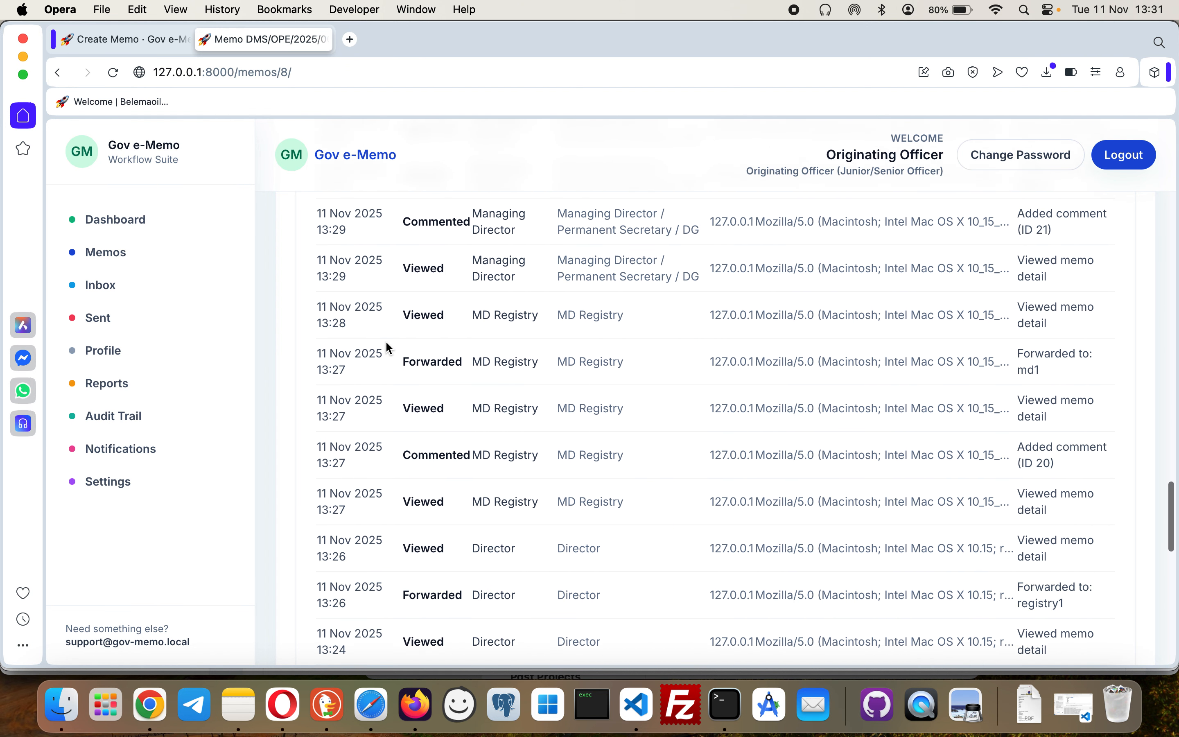
scroll(387, 344, up, 20)
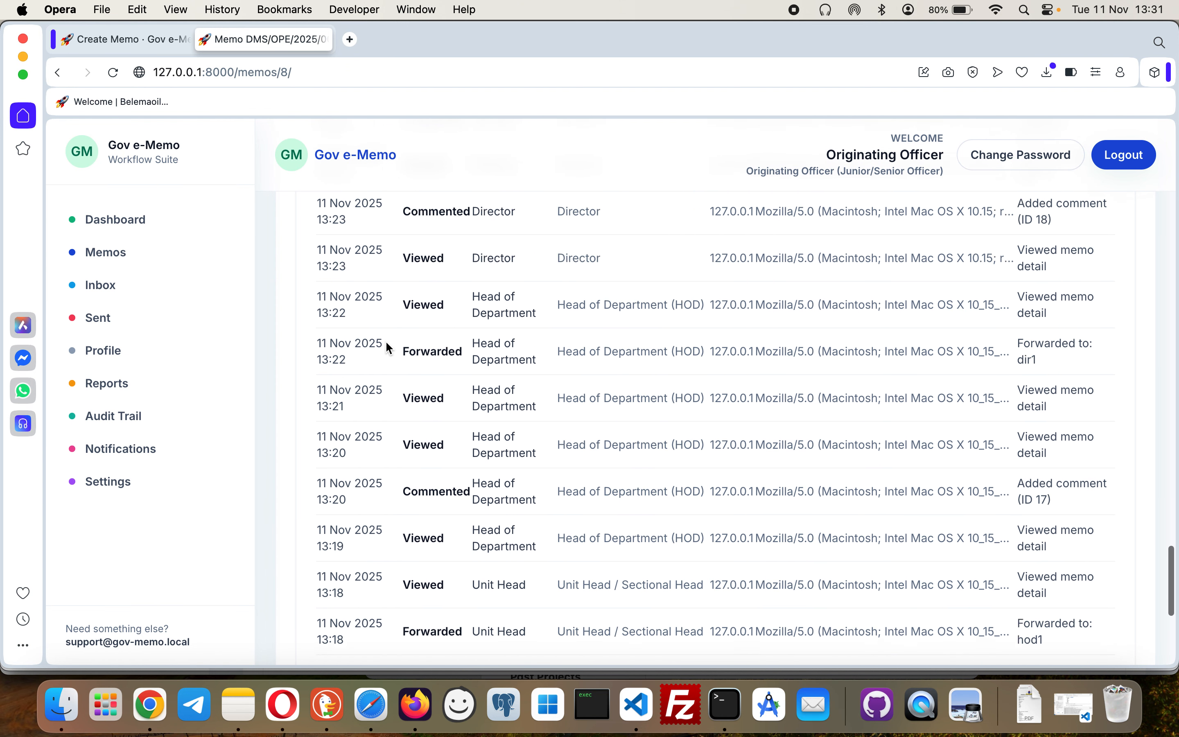
scroll(385, 341, up, 15)
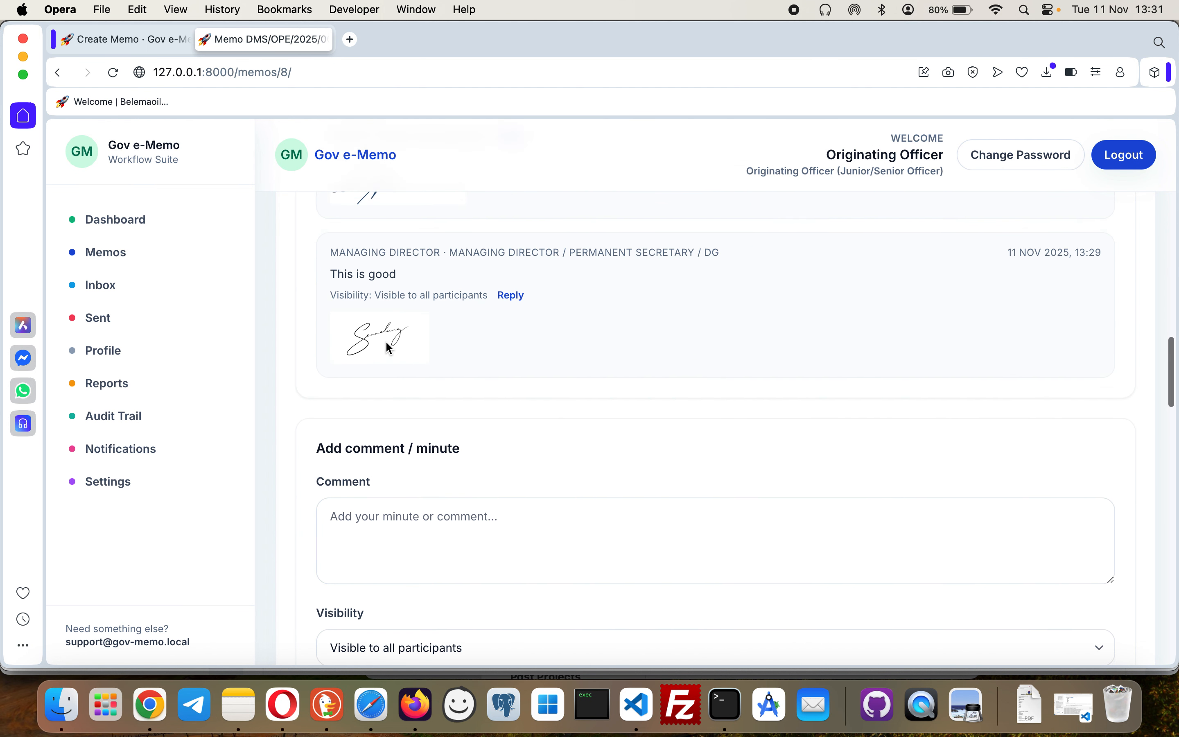